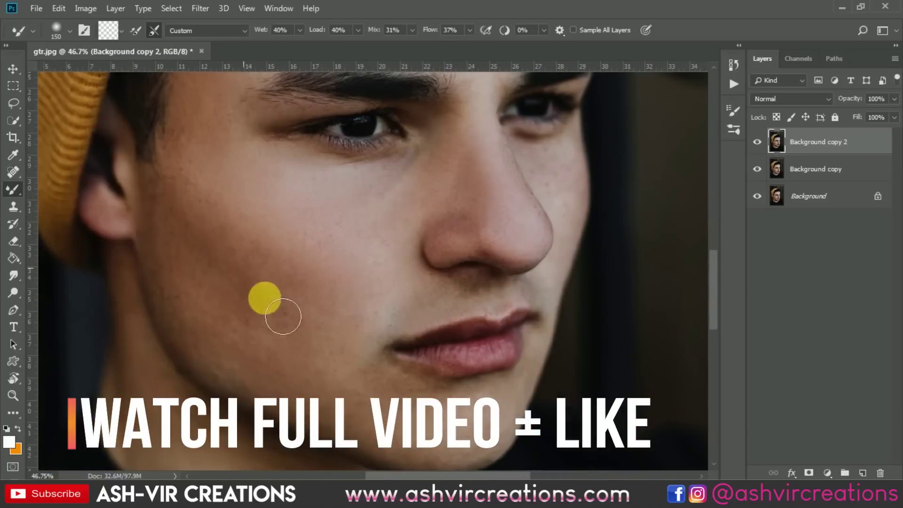
Smooth the skin on the lower cheek and jaw of Background copy 2 with the Mixer Brush.
left_click_drag(254, 377, 277, 414)
scroll(407, 238, "down", 8)
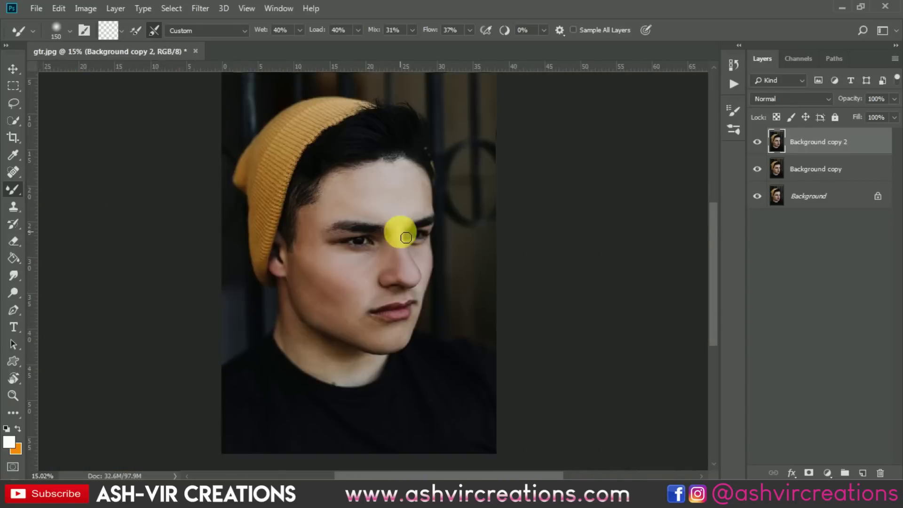
key("ctrl+plus")
key("ctrl+plus")
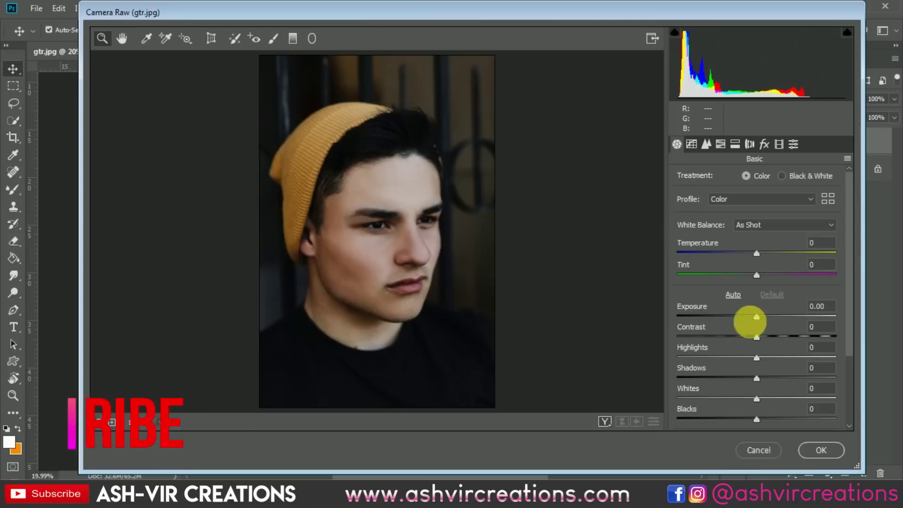
In the Camera Raw Filter, set Highlights -23, Whites -53, Shadows +33, Blacks +13 and Contrast +7, and compare before and after.
left_click_drag(757, 358, 742, 359)
left_click_drag(756, 399, 714, 399)
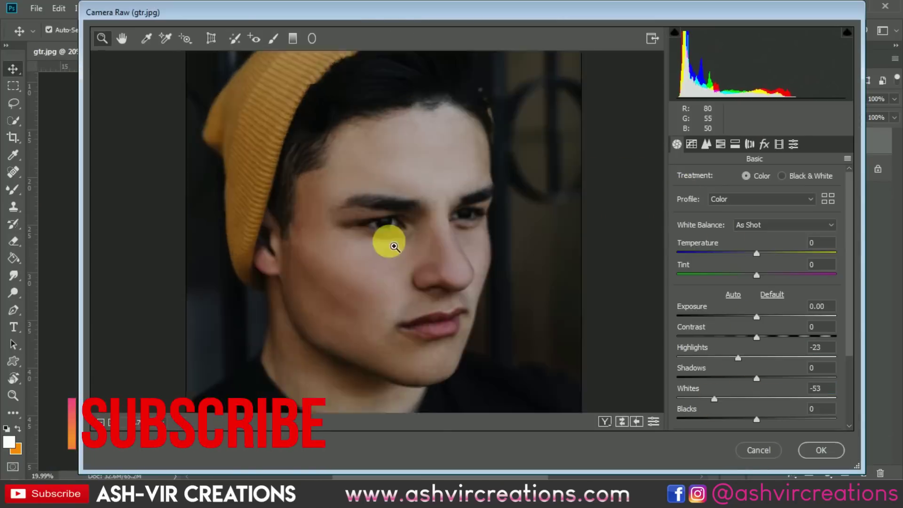
left_click_drag(757, 378, 783, 378)
left_click_drag(756, 419, 767, 420)
left_click_drag(756, 337, 762, 337)
key("q")
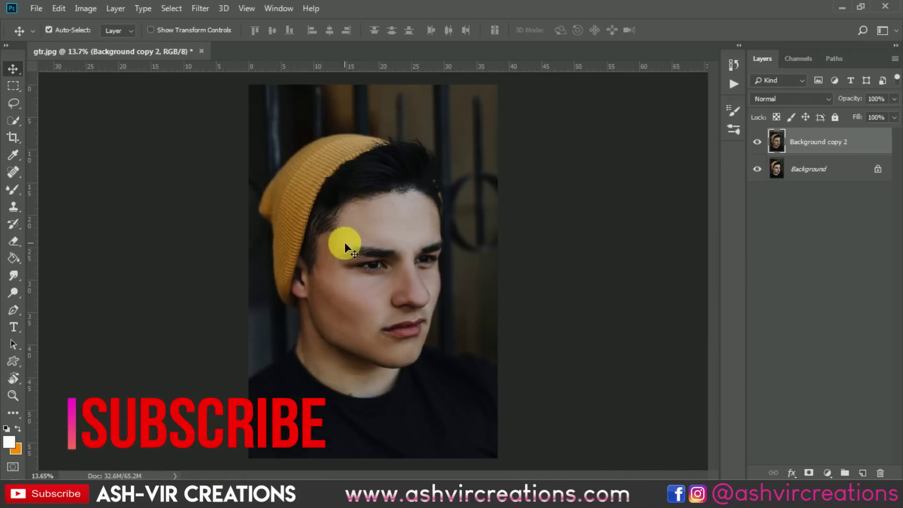
Add a new layer filled with 50% Gray above Background copy 2 and set its blend mode to Overlay.
key("ctrl+shift+alt+n")
key("ctrl+a")
key("shift+F5")
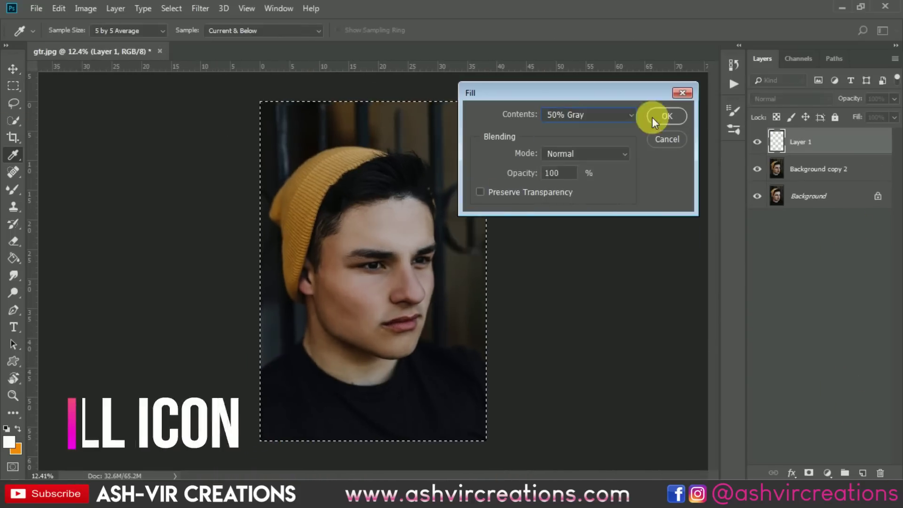
left_click(652, 117)
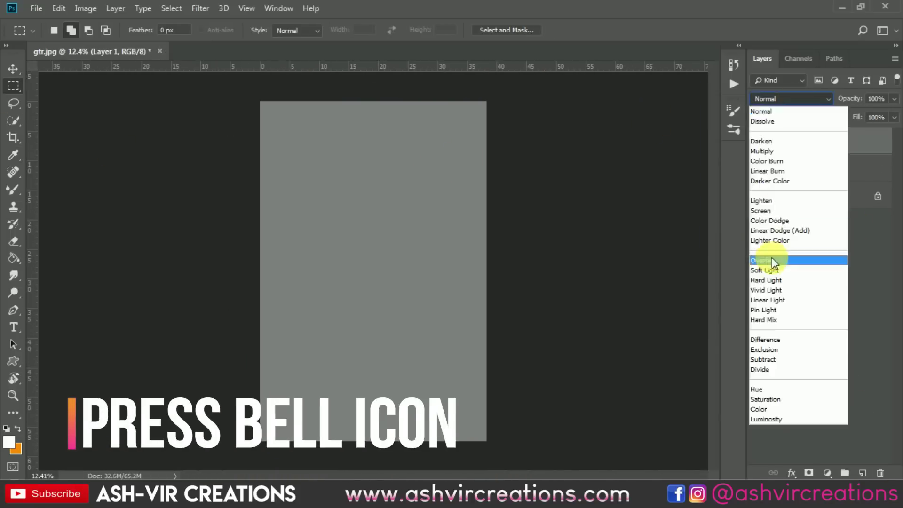
left_click(772, 257)
Darken the cheek and nose contours on the gray layer with the Burn tool at 10% exposure, and toggle the layer to compare.
key("o")
scroll(359, 283, "up", 3)
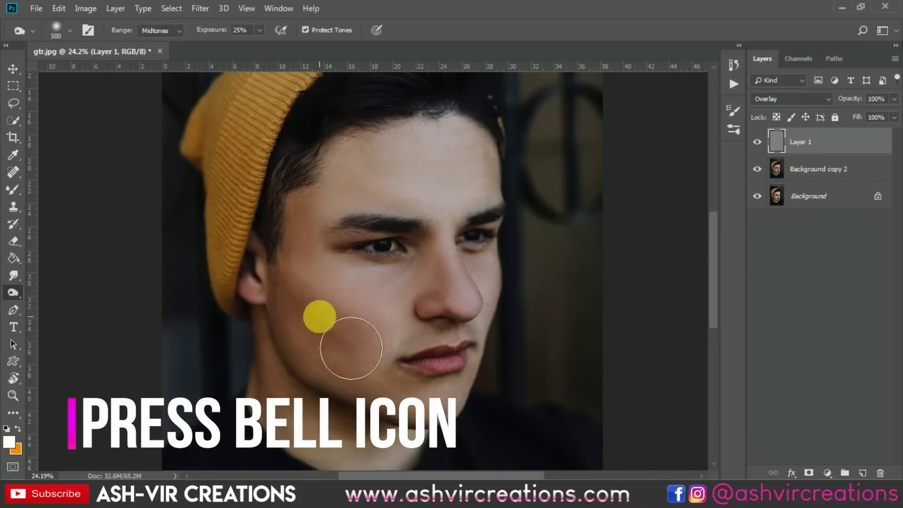
key("[")
left_click_drag(218, 29, 212, 29)
left_click_drag(297, 298, 333, 343)
left_click_drag(425, 252, 429, 242)
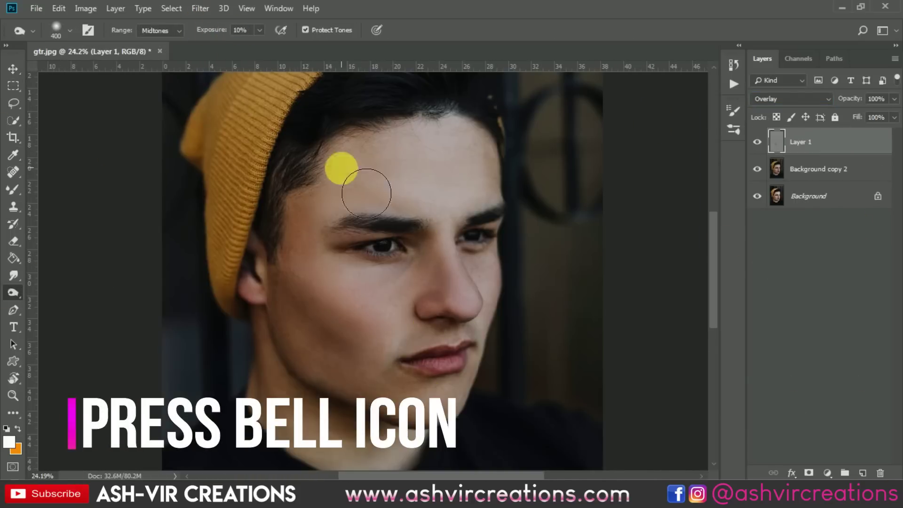
key("[")
scroll(409, 390, "down", 1)
scroll(389, 374, "down", 3)
left_click(757, 141)
left_click(757, 142)
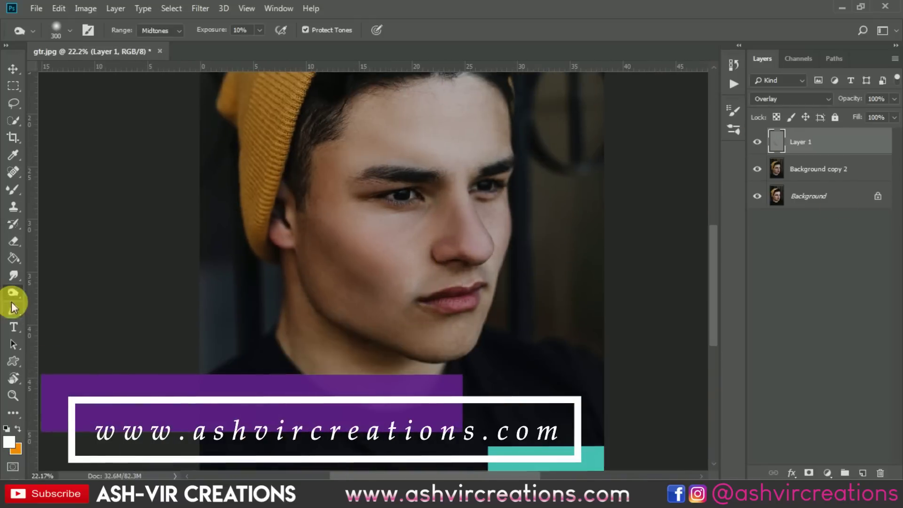
Brighten the facial highlights on the gray layer with the Dodge tool at 10% exposure, and hide the layer to compare.
right_click(13, 296)
left_click(52, 292)
left_click_drag(211, 30, 198, 30)
scroll(408, 342, "up", 3)
scroll(499, 274, "up", 3)
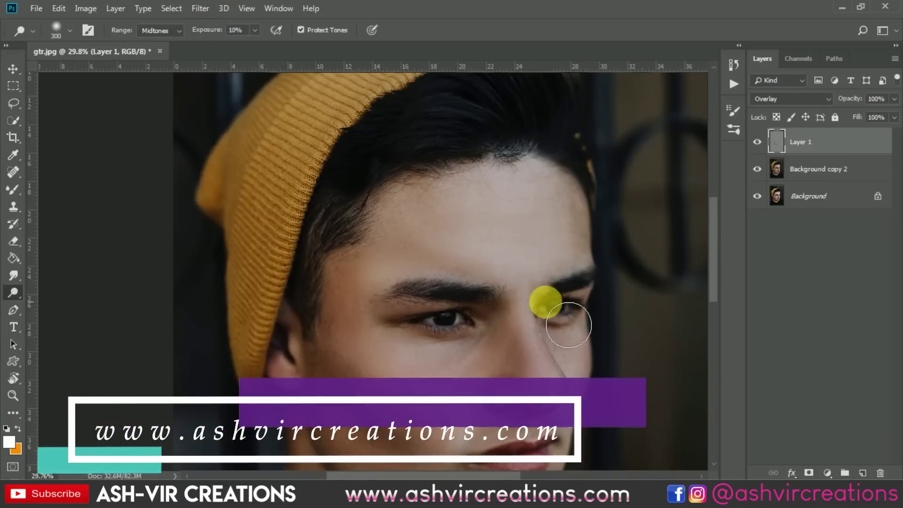
scroll(546, 301, "down", 3)
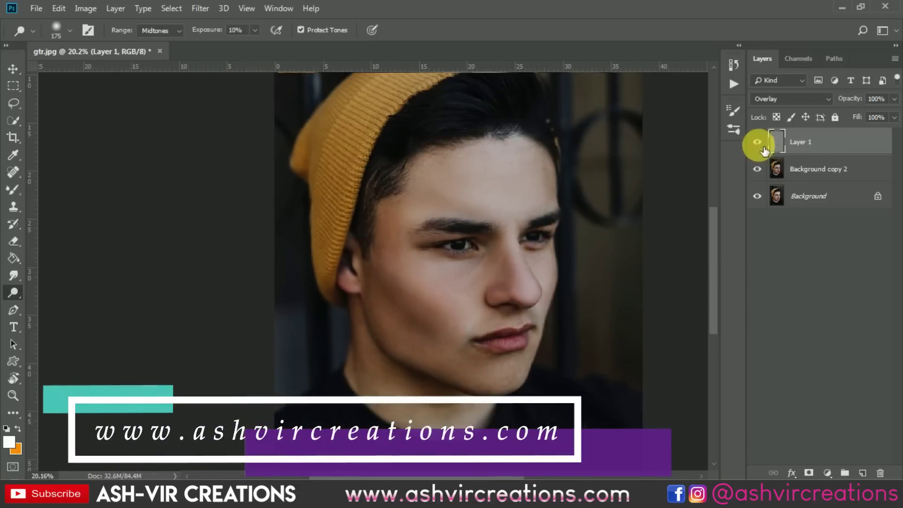
key("v")
left_click(758, 143)
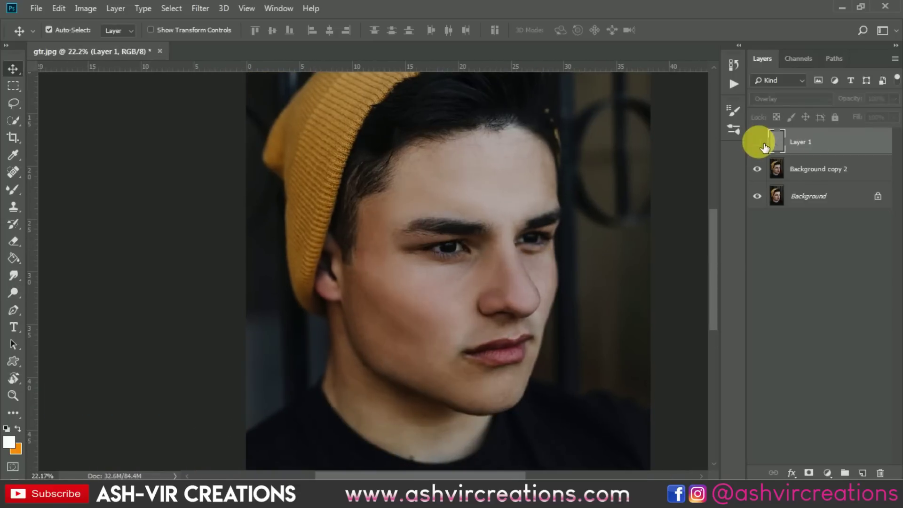
Merge the dodge-and-burn layer with Background copy 2 and open the Camera Raw Filter on the result.
right_click(764, 147)
left_click(670, 371)
left_click(200, 8)
left_click(232, 85)
Tint the portrait with Split Toning and adjust the Detail settings in the Camera Raw Filter.
left_click(720, 144)
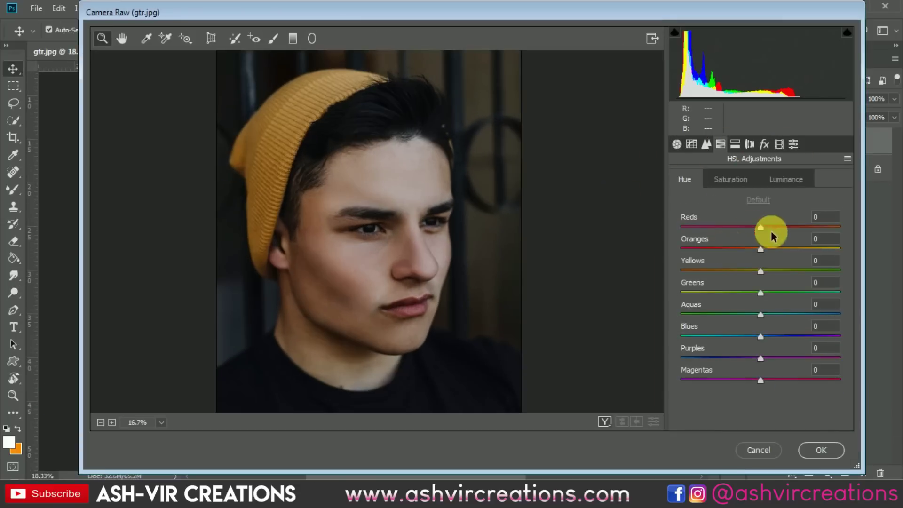
left_click_drag(761, 227, 761, 235)
left_click(735, 144)
left_click_drag(682, 197, 699, 197)
left_click_drag(681, 219, 706, 197)
left_click_drag(700, 219, 716, 208)
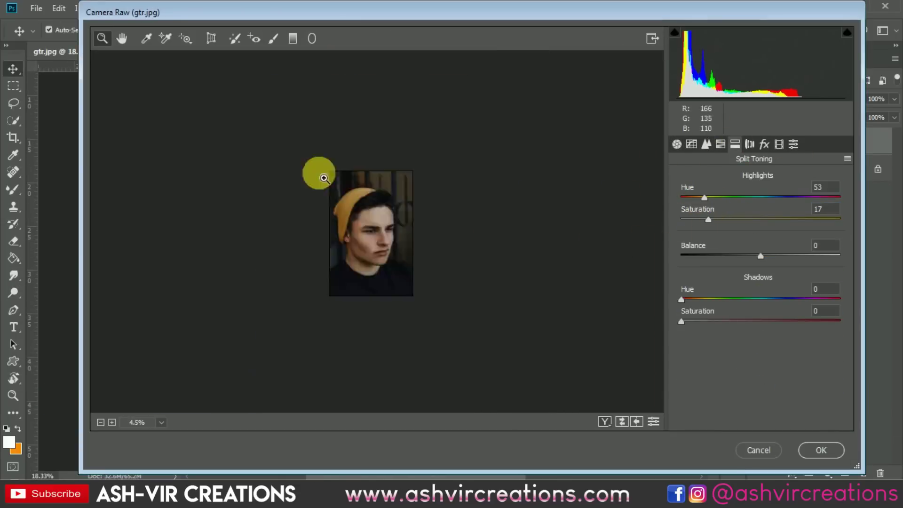
left_click(706, 144)
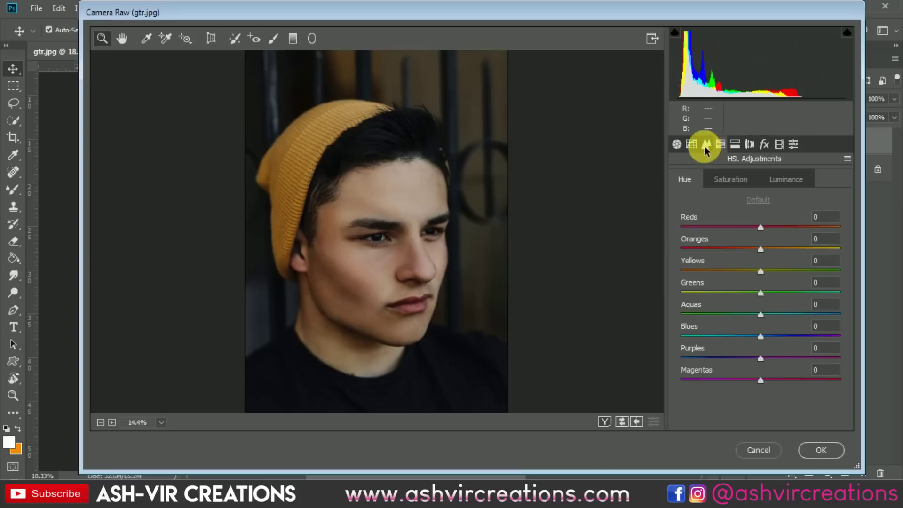
left_click_drag(717, 250, 750, 252)
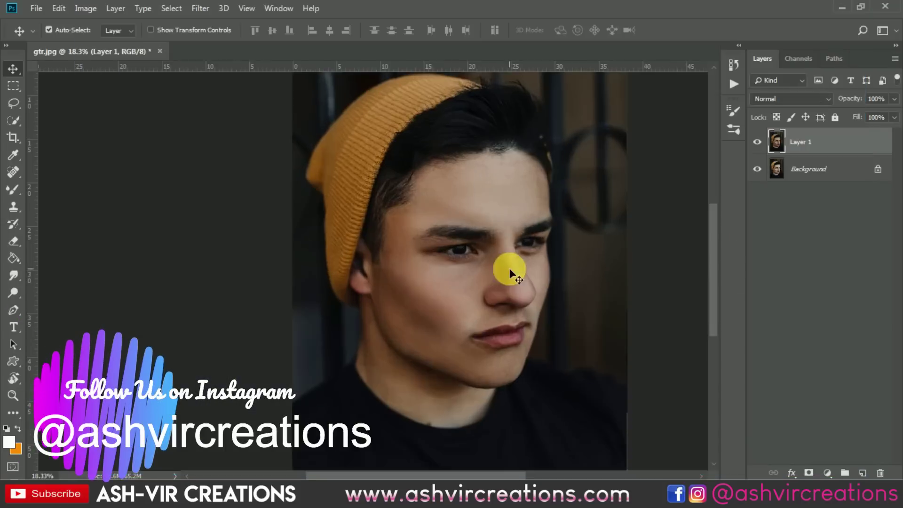
Inspect the retouched face up close and toggle Layer 1 to compare it with the original photo.
scroll(447, 219, "down", 2)
scroll(456, 217, "up", 4)
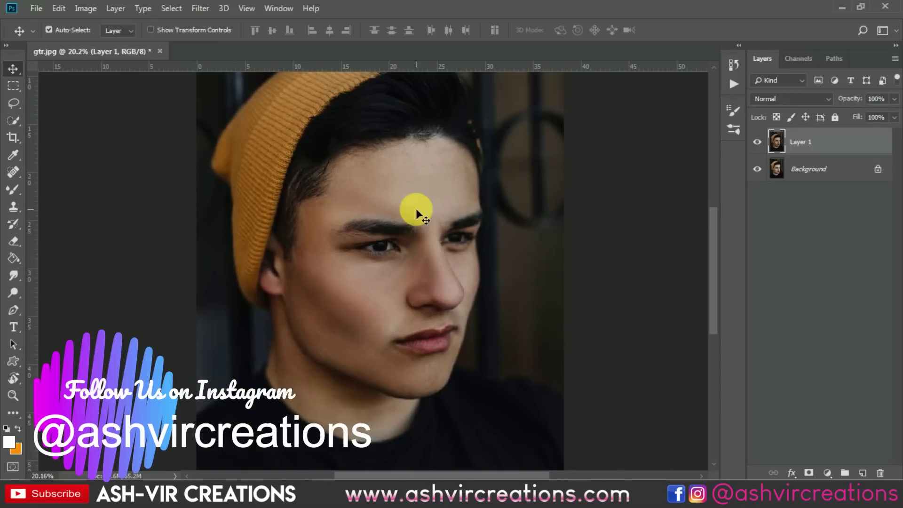
scroll(416, 208, "down", 1)
left_click_drag(421, 262, 467, 237)
key("ctrl+0")
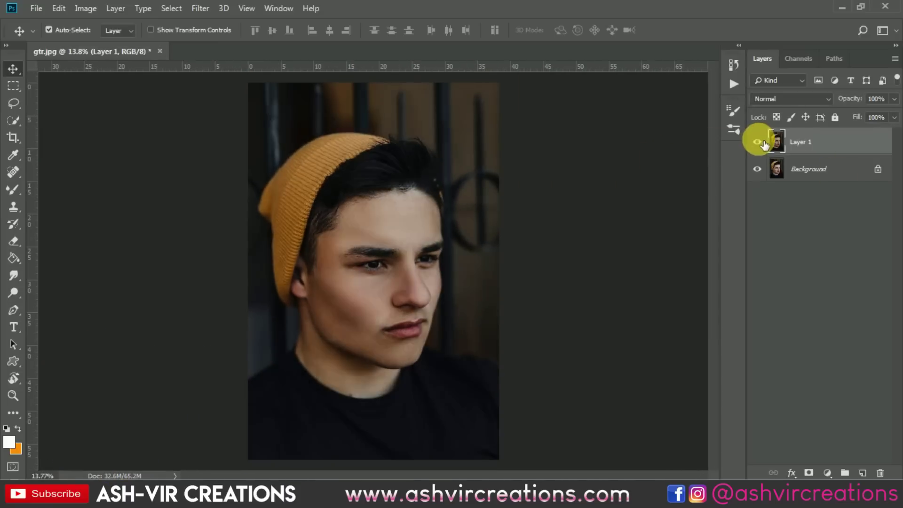
left_click(757, 142)
scroll(447, 222, "up", 3)
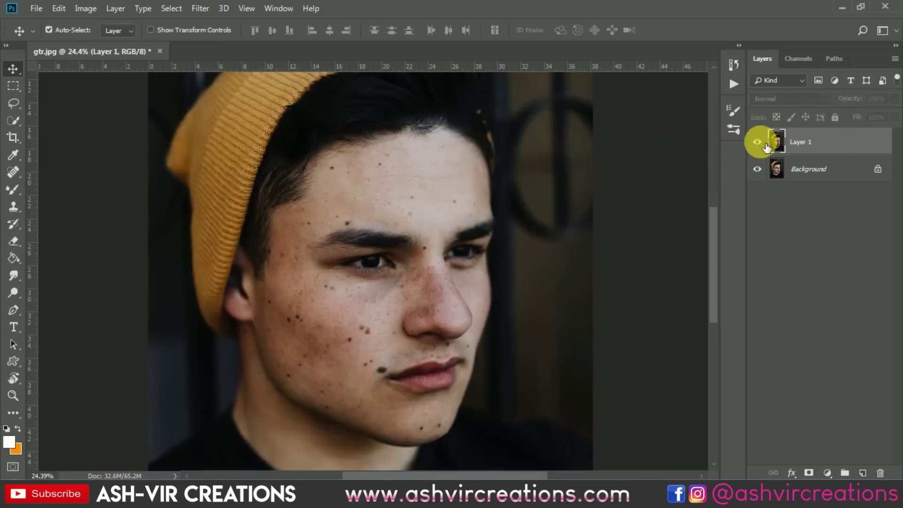
left_click(757, 141)
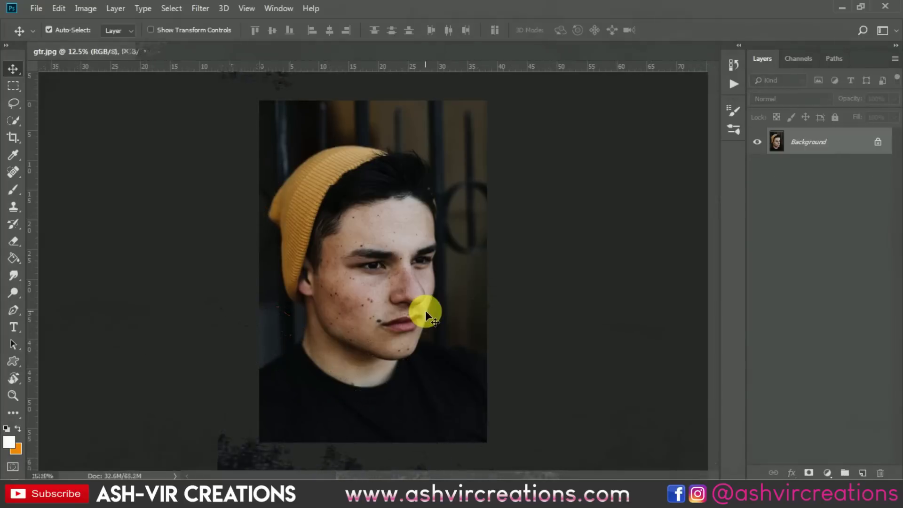
Duplicate the Background layer of the untouched portrait under the name Background copy.
key("ctrl+0")
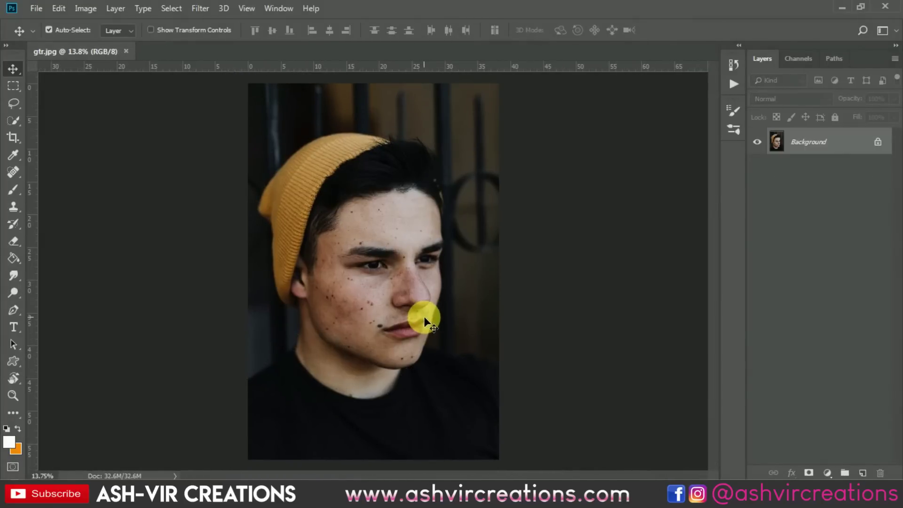
right_click(836, 142)
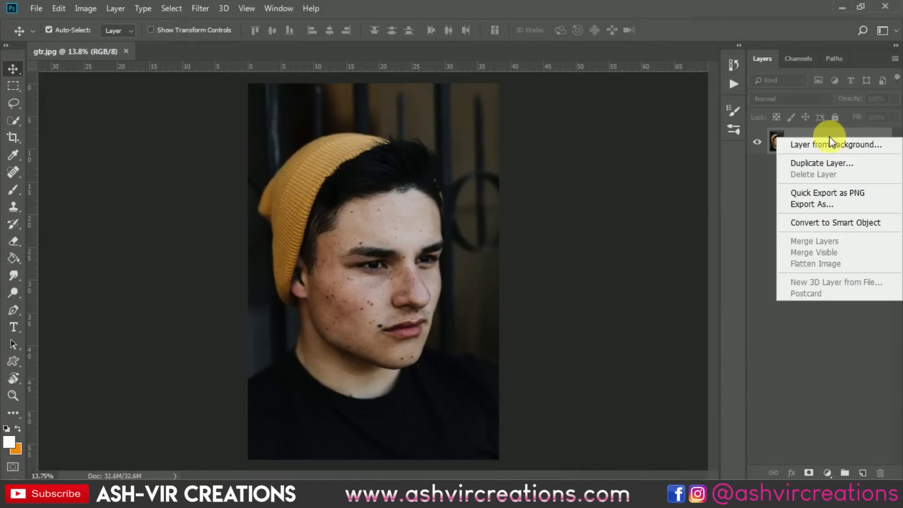
left_click(818, 162)
left_click(556, 127)
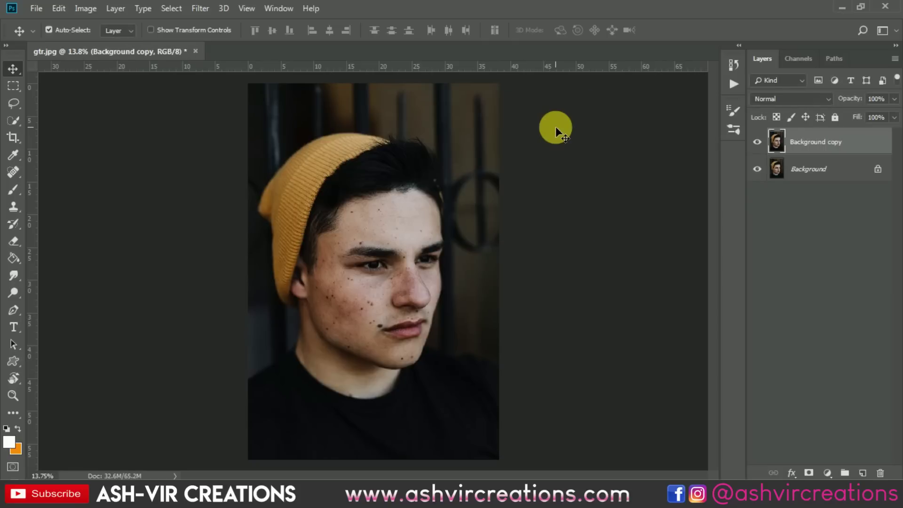
Select the Spot Healing Brush for the face retouch and set its size to 54 px.
scroll(373, 323, "up", 3)
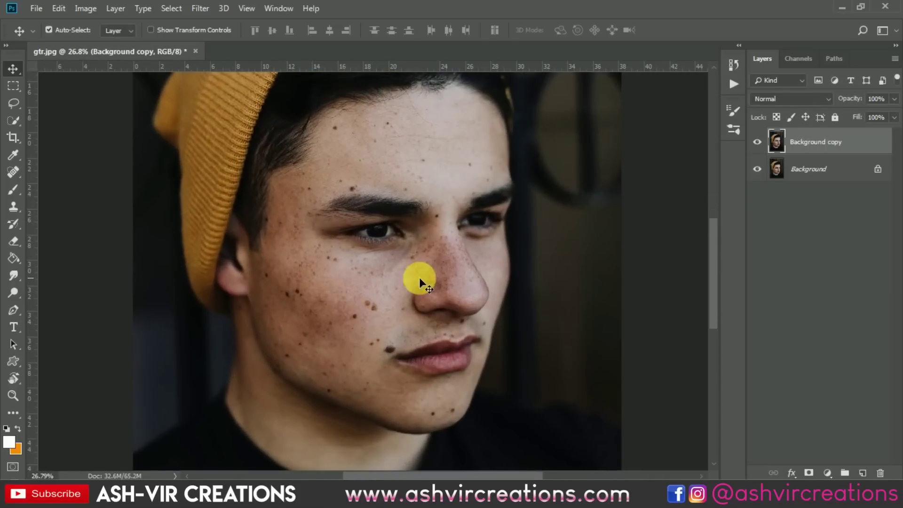
left_click(19, 169)
left_click(49, 170)
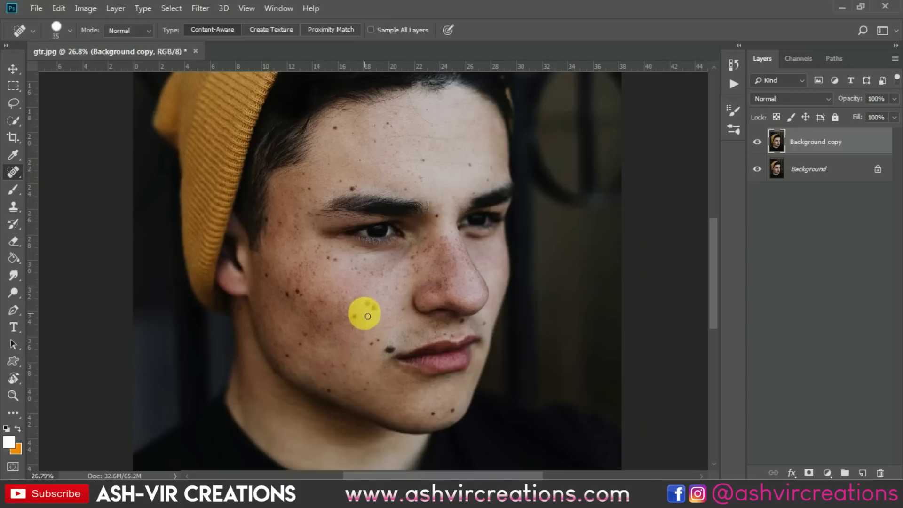
scroll(363, 312, "up", 3)
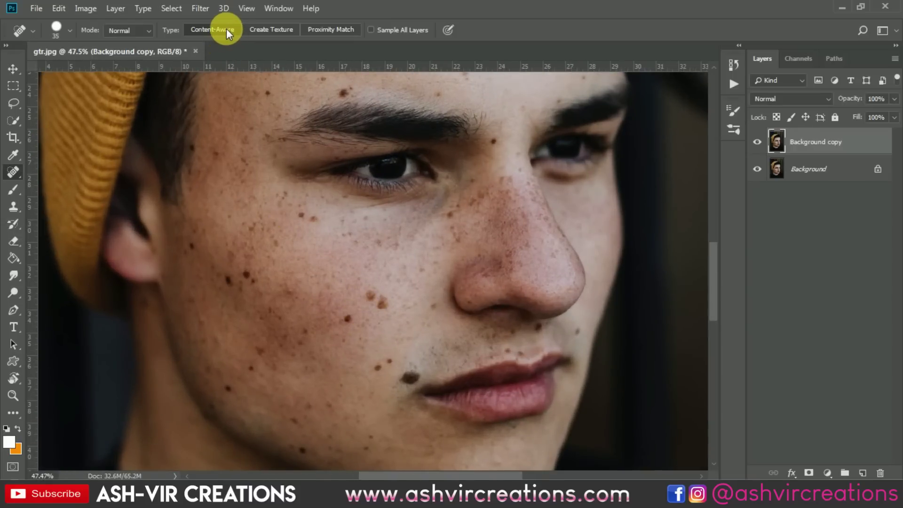
right_click(267, 234)
left_click(318, 262)
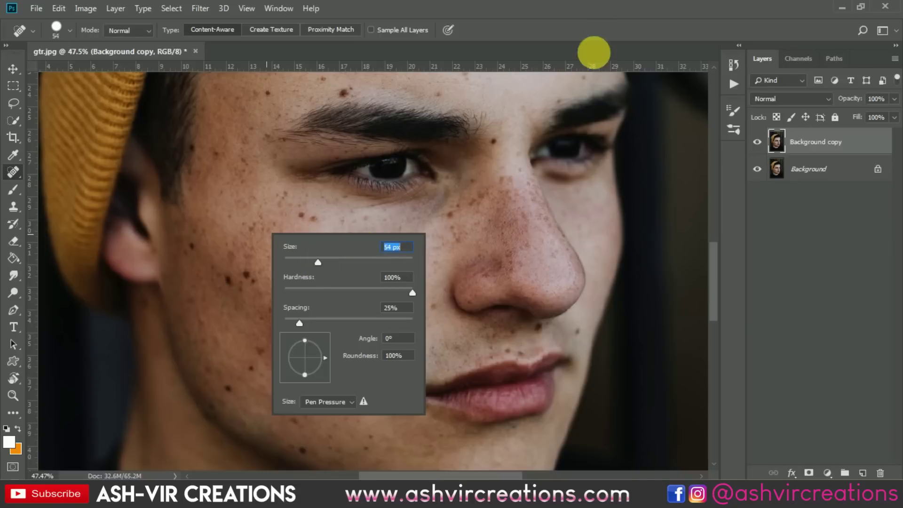
left_click(605, 26)
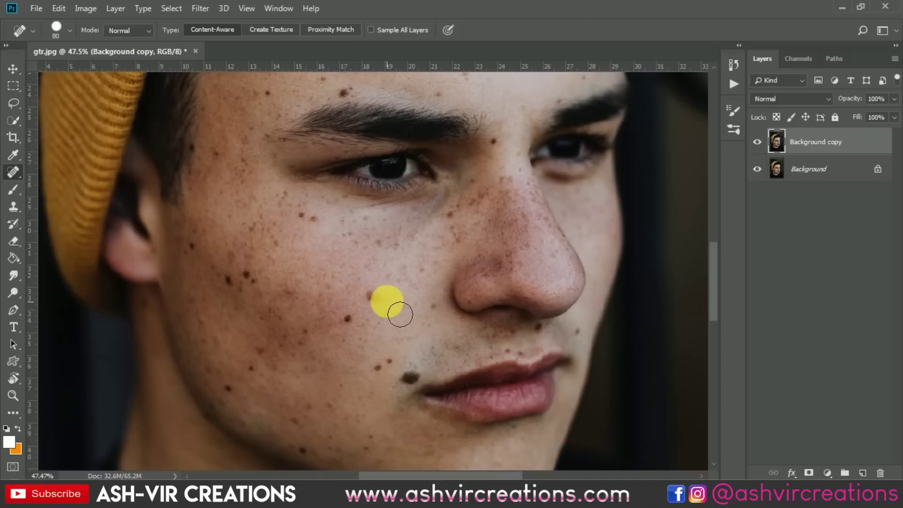
Heal the moles on the inner cheek, around the mouth and nose, and below the eye, reducing the brush size from 80 to 50.
left_click(385, 309)
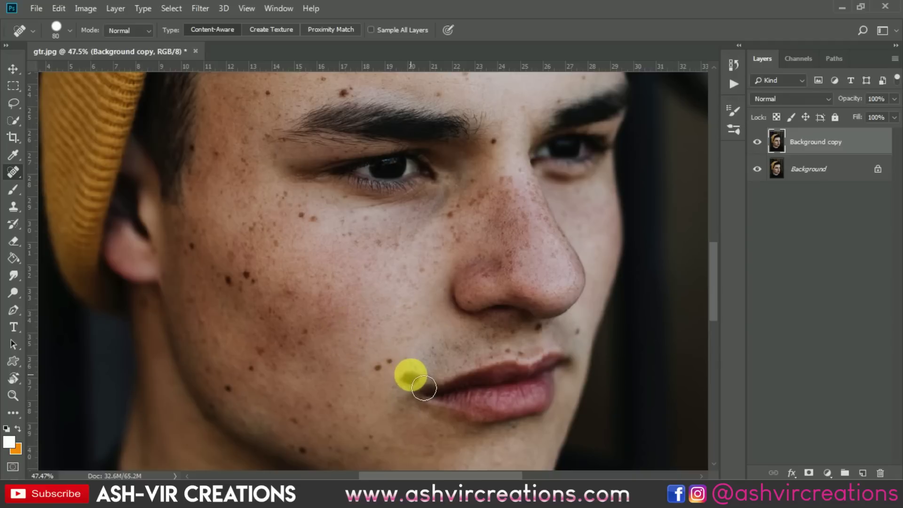
key("bracketleft")
key("bracketleft")
key("bracketleft")
left_click(539, 328)
left_click(514, 159)
left_click(430, 273)
left_click(288, 205)
left_click(274, 230)
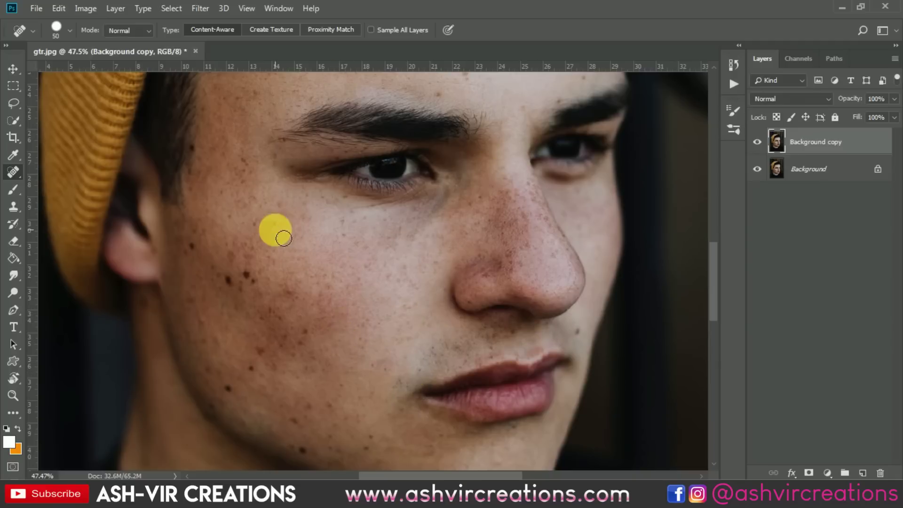
Remove the dark spots across the outer cheek, jaw and temple with the Spot Healing Brush.
left_click(297, 332)
left_click(355, 419)
left_click(260, 351)
left_click(251, 368)
left_click(228, 389)
left_click(192, 246)
left_click(246, 275)
left_click(228, 280)
left_click(248, 201)
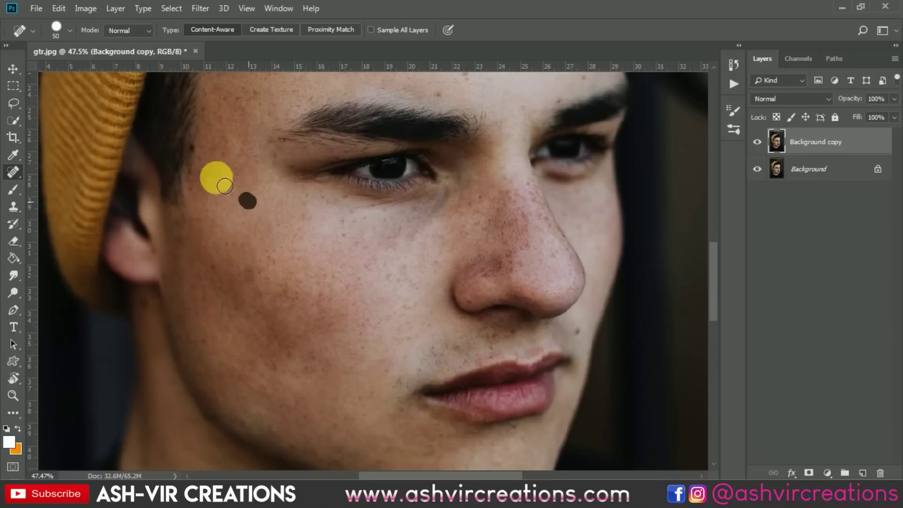
Remove the remaining spots on the forehead with the Spot Healing Brush.
left_click_drag(244, 159, 260, 253)
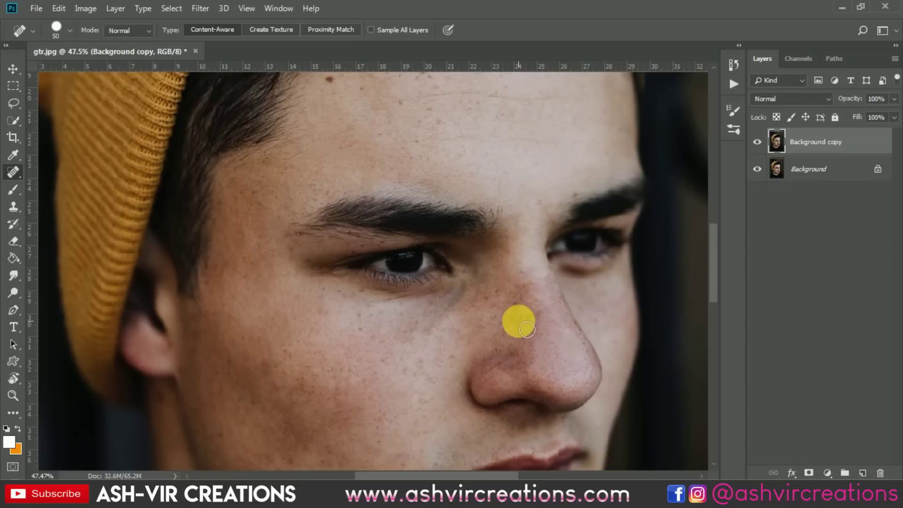
scroll(447, 219, "up", 3)
left_click(406, 234)
left_click(403, 211)
left_click_drag(534, 431, 490, 270)
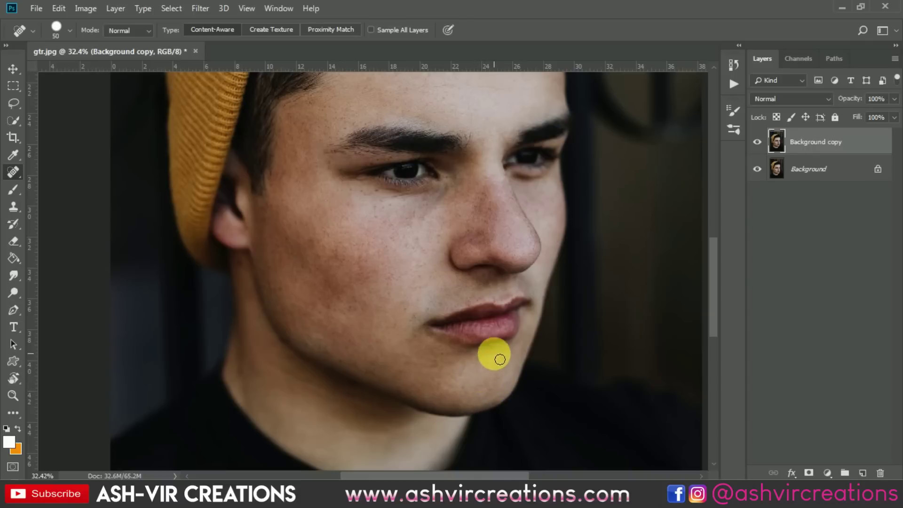
Heal the leftover blemishes on the chin, along the jawline and below the ear.
left_click(499, 353)
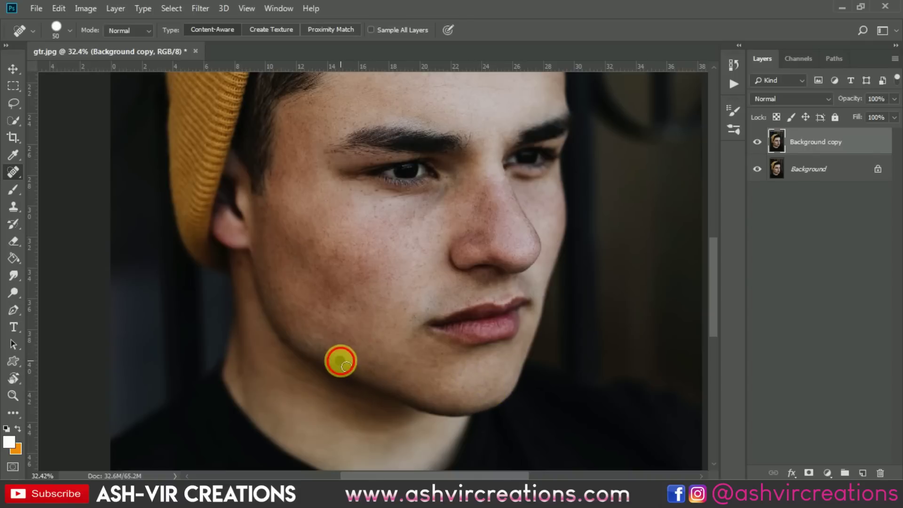
left_click(341, 362)
scroll(413, 299, "down", 2)
scroll(403, 216, "up", 2)
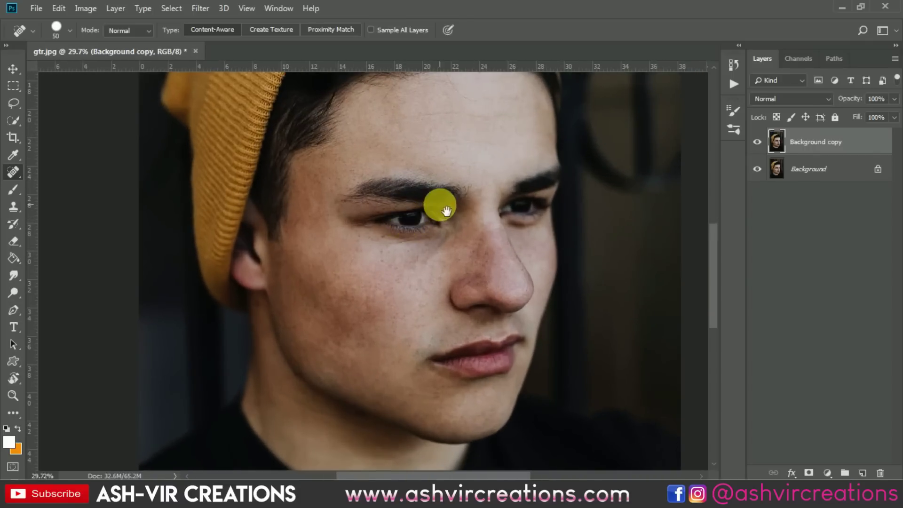
mouse_move(446, 211)
left_mouse_down()
mouse_move(439, 258)
mouse_move(437, 239)
left_mouse_up()
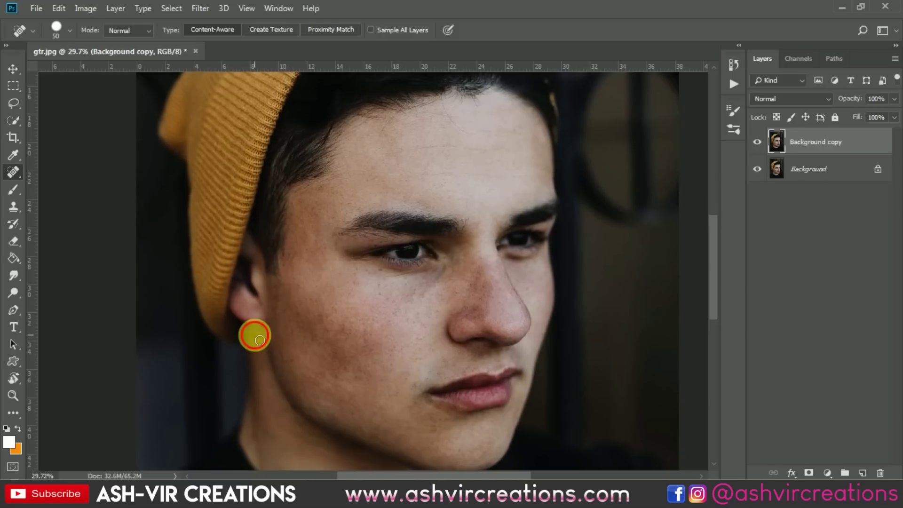
left_click(259, 340)
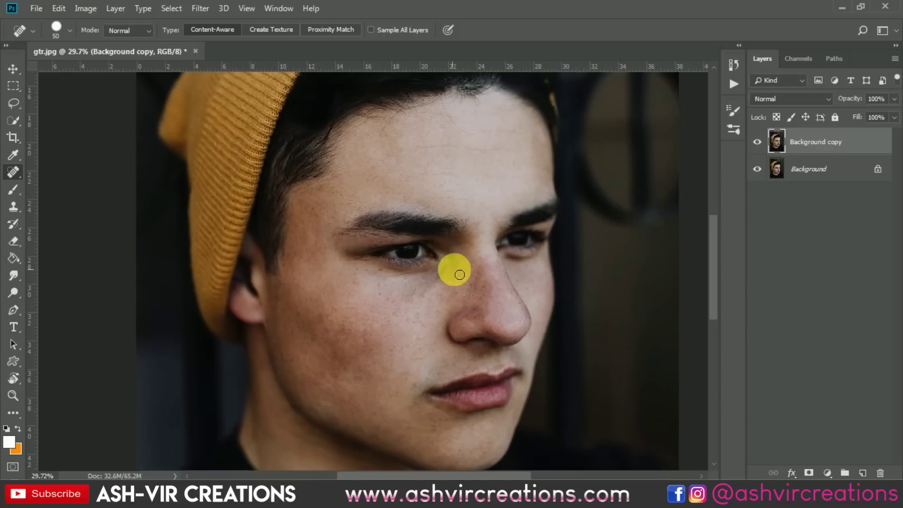
scroll(458, 272, "down", 1)
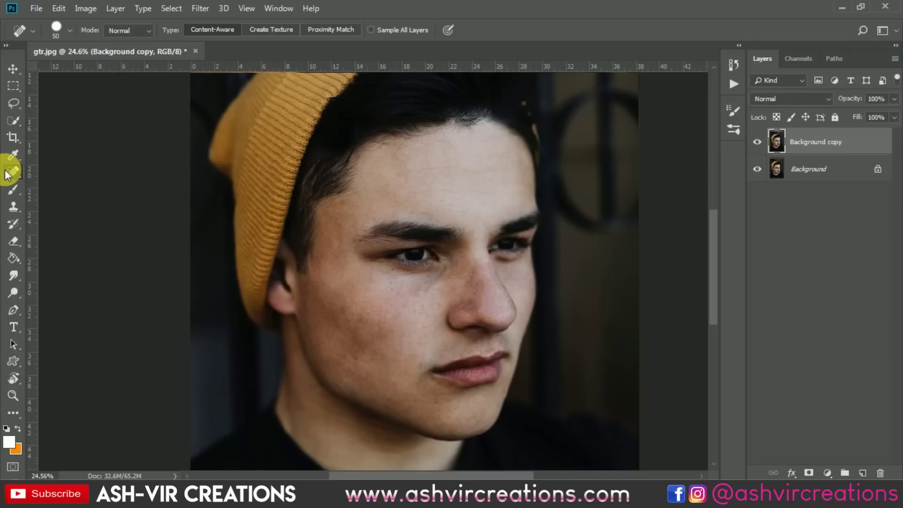
Check the healed layer against the original and duplicate Background copy as Background copy 2.
left_click(757, 143)
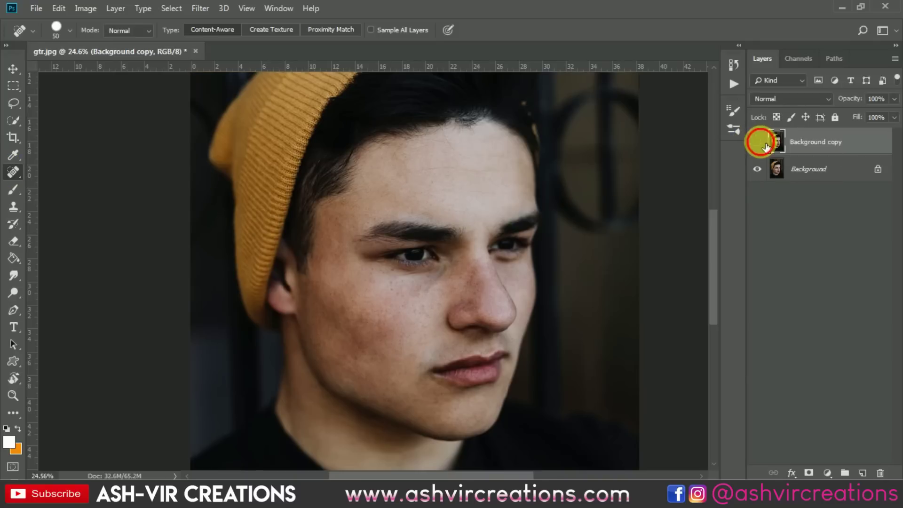
right_click(840, 143)
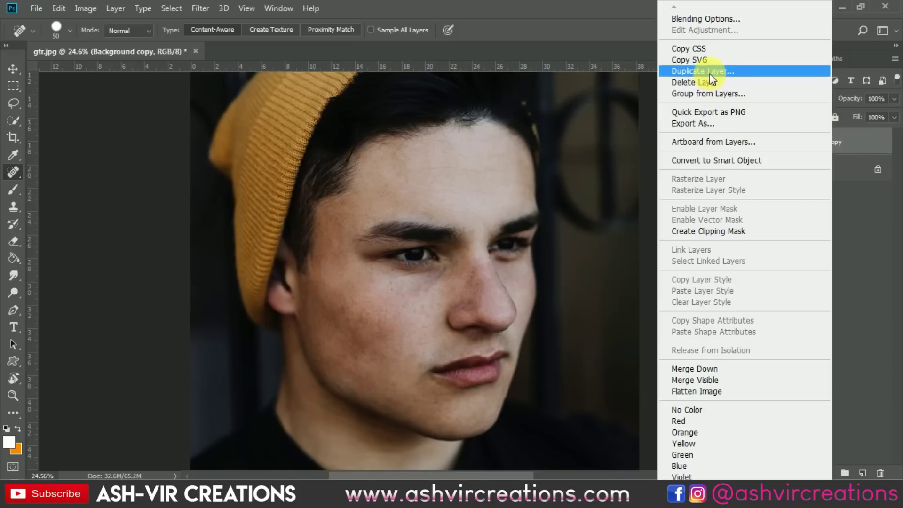
left_click(769, 69)
left_click(562, 125)
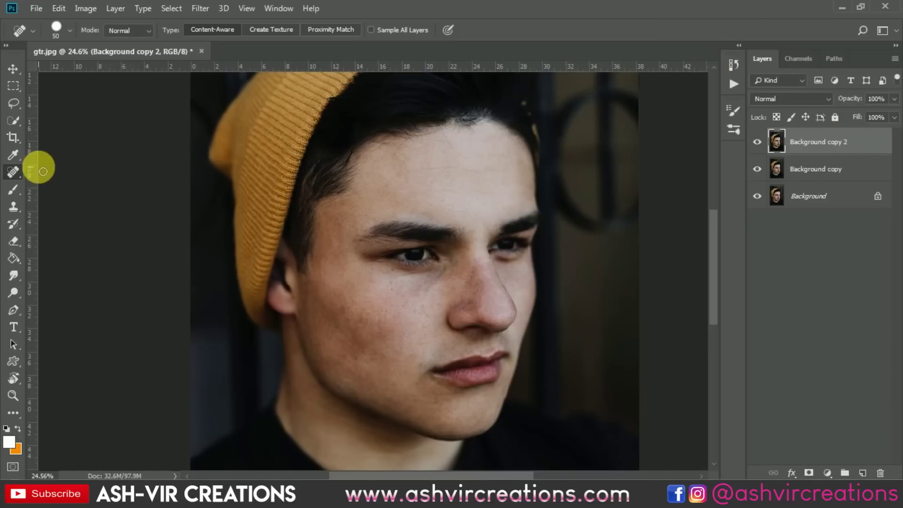
Set up the Mixer Brush with the Soft Round tip for smoothing the skin.
left_click(13, 190)
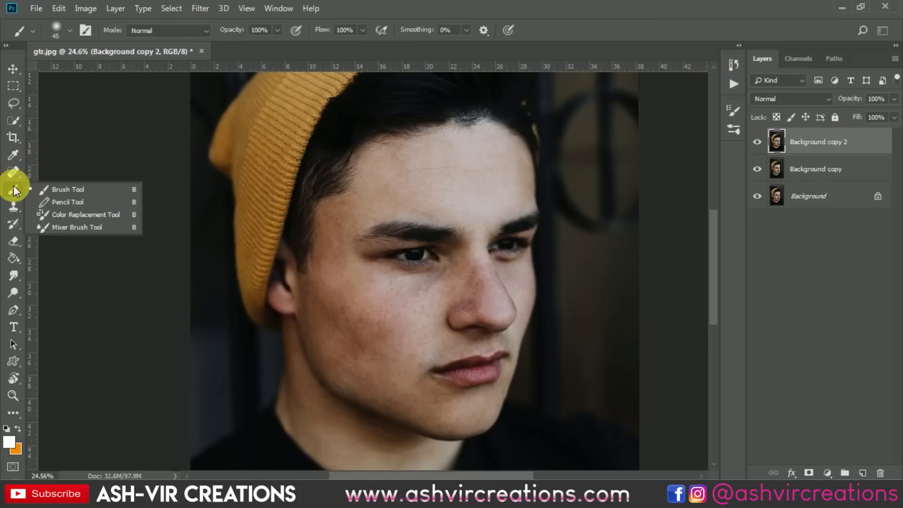
left_click(81, 226)
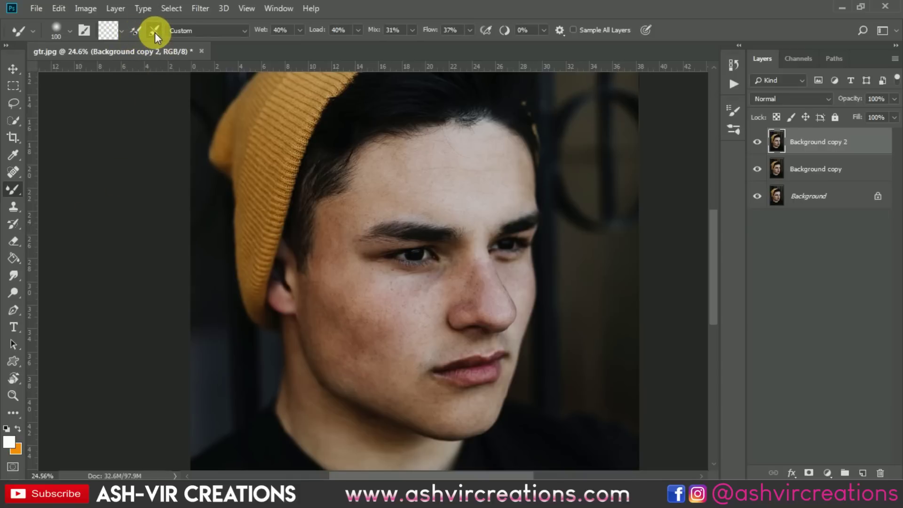
left_click(113, 32)
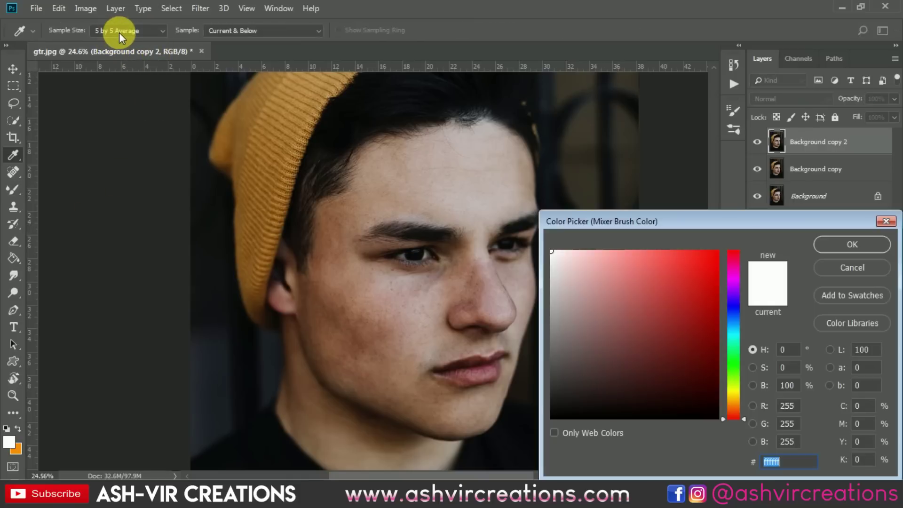
left_click(851, 268)
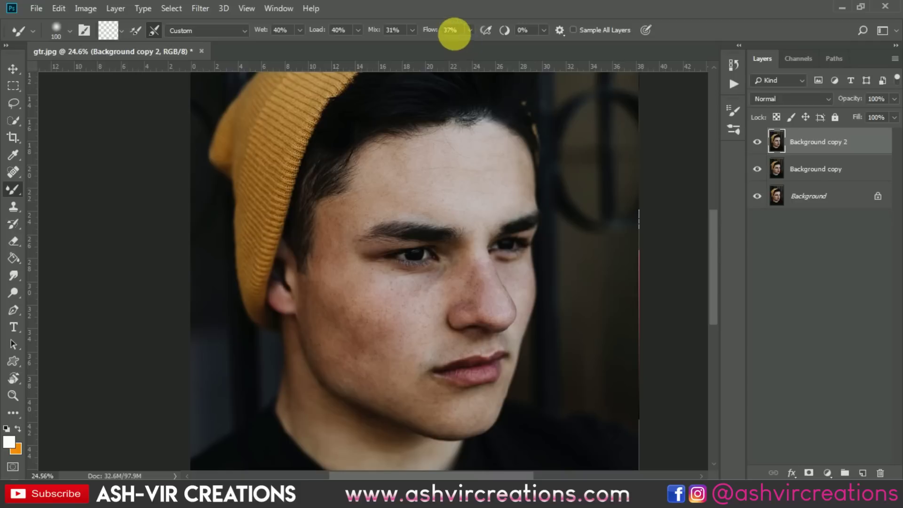
key("Return")
right_click(435, 174)
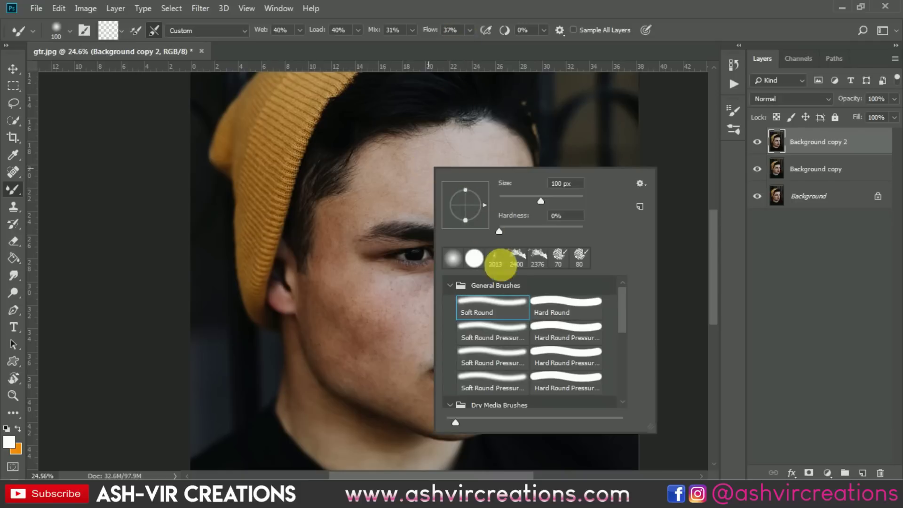
double_click(509, 299)
Enlarge the Mixer Brush to 300 and smooth the skin across the forehead.
key("bracketright")
key("bracketright")
scroll(464, 193, "up", 3)
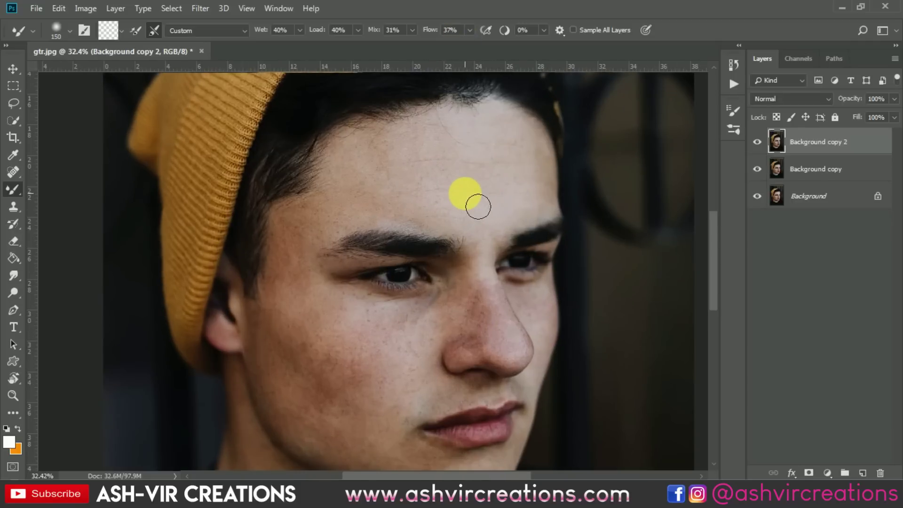
scroll(477, 206, "down", 1)
key("bracketright")
key("bracketright")
key("bracketright")
key("bracketright")
key("bracketright")
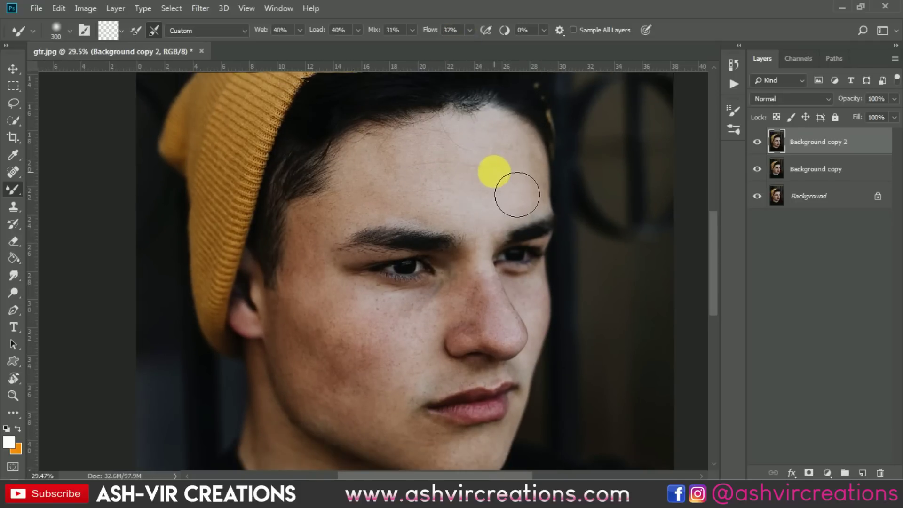
Refine the forehead edges and blend the temple and upper cheek with the Mixer Brush at sizes between 175 and 250.
key("bracketleft")
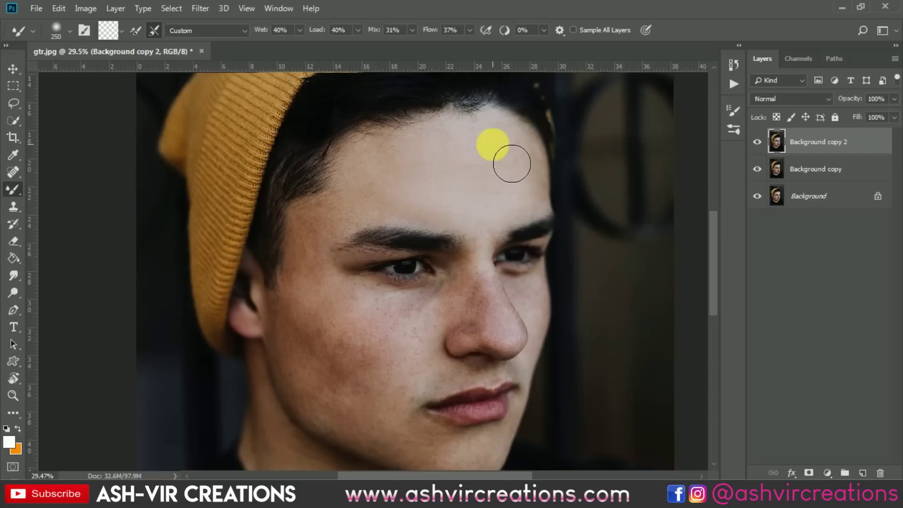
key("bracketleft")
key("bracketleft")
key("bracketleft")
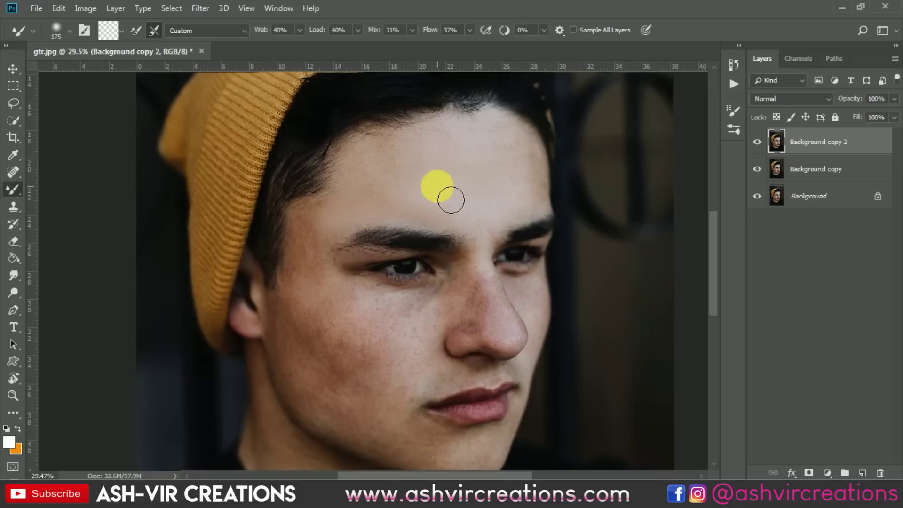
key("bracketright")
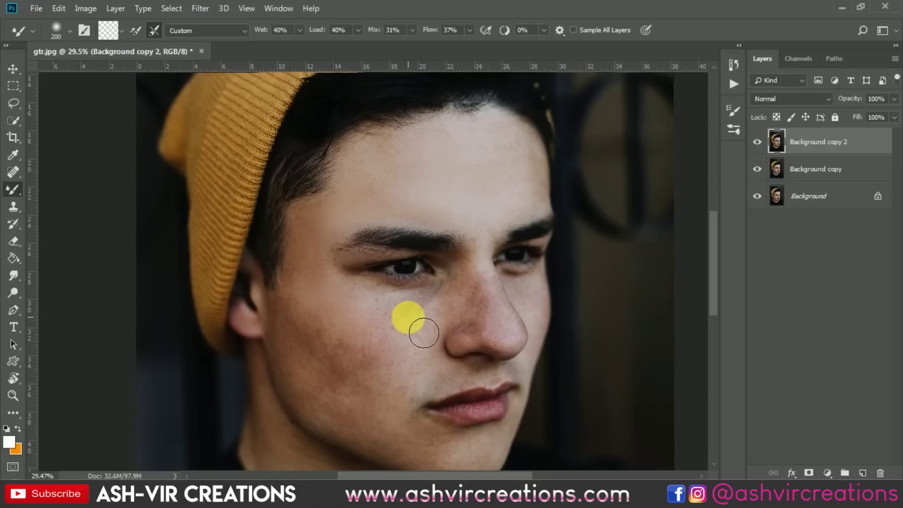
Smooth the skin beneath the near eye with the Mixer Brush at sizes 125 and 175.
key("bracketleft")
key("bracketleft")
scroll(340, 284, "up", 5)
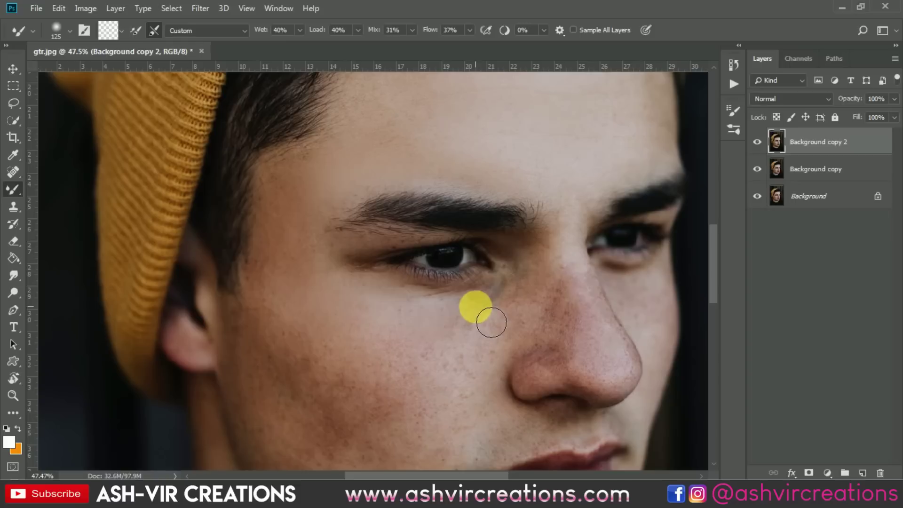
key("bracketright")
key("bracketright")
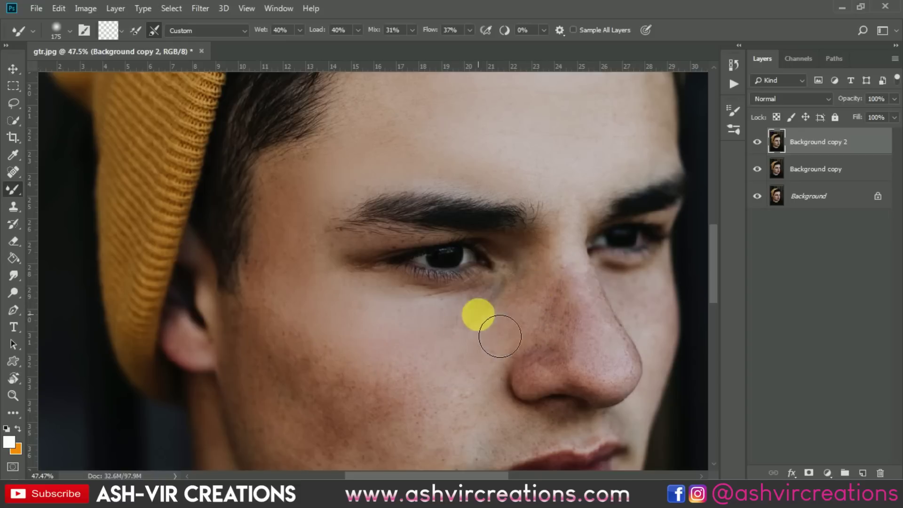
Smooth the bridge, side and tip of the nose with the Mixer Brush at size 125.
key("ctrl+r")
left_click_drag(497, 354, 431, 262)
key("ctrl+r")
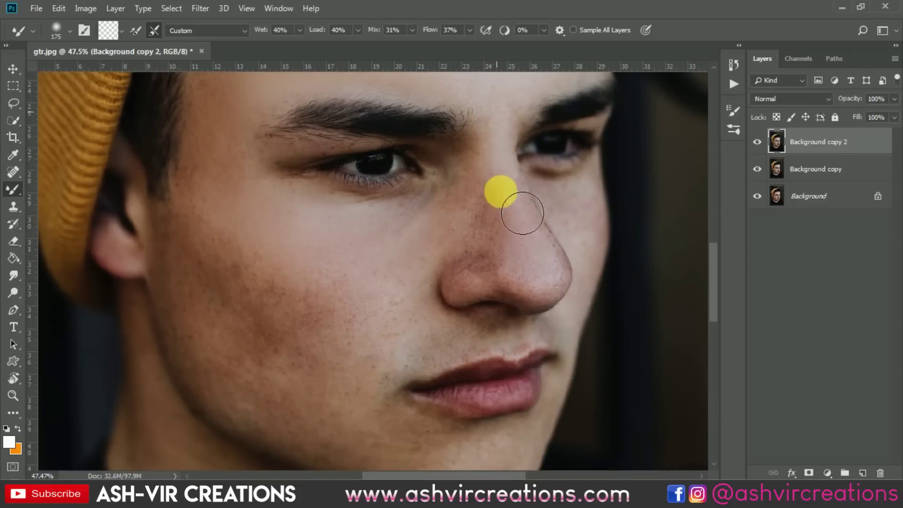
key("bracketleft")
key("bracketleft")
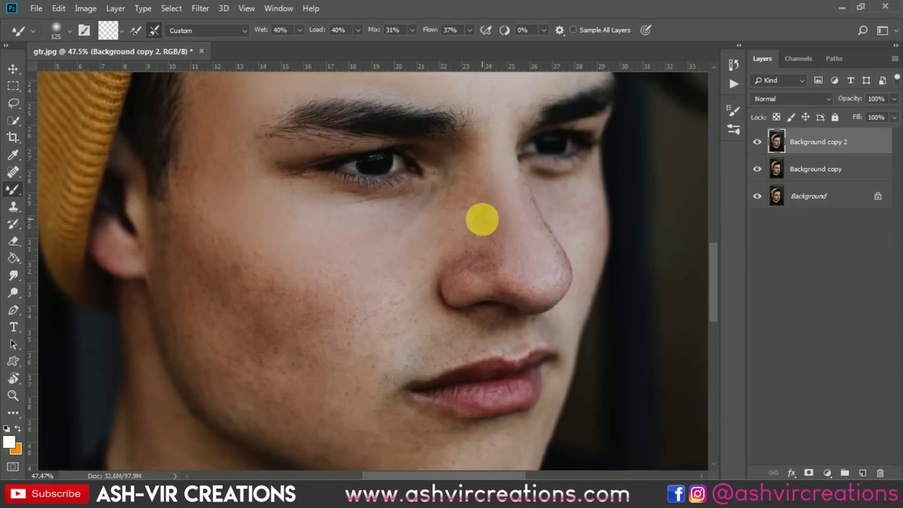
mouse_move(490, 248)
left_mouse_down()
mouse_move(489, 189)
mouse_move(492, 261)
mouse_move(506, 264)
mouse_move(474, 294)
left_mouse_up()
mouse_move(501, 264)
left_mouse_down()
mouse_move(498, 235)
mouse_move(484, 235)
mouse_move(463, 259)
mouse_move(495, 251)
left_mouse_up()
Enlarge the Mixer Brush to 200 and blend the skin of the near cheek.
mouse_move(450, 292)
left_mouse_down()
mouse_move(508, 275)
mouse_move(467, 310)
mouse_move(490, 299)
mouse_move(577, 312)
mouse_move(548, 289)
mouse_move(554, 260)
mouse_move(539, 295)
mouse_move(560, 277)
mouse_move(552, 239)
mouse_move(579, 286)
mouse_move(562, 302)
mouse_move(439, 300)
mouse_move(435, 272)
mouse_move(447, 271)
mouse_move(440, 322)
mouse_move(450, 352)
mouse_move(510, 363)
mouse_move(497, 351)
mouse_move(431, 372)
mouse_move(445, 341)
mouse_move(437, 322)
mouse_move(356, 277)
mouse_move(345, 283)
mouse_move(402, 341)
mouse_move(371, 277)
mouse_move(420, 334)
mouse_move(411, 295)
mouse_move(422, 323)
mouse_move(414, 359)
mouse_move(378, 360)
mouse_move(383, 351)
mouse_move(259, 274)
mouse_move(214, 257)
mouse_move(300, 347)
mouse_move(271, 302)
mouse_move(214, 272)
mouse_move(268, 370)
mouse_move(278, 371)
mouse_move(215, 313)
mouse_move(251, 290)
mouse_move(333, 345)
mouse_move(331, 311)
mouse_move(310, 263)
mouse_move(350, 333)
mouse_move(370, 307)
mouse_move(387, 322)
mouse_move(313, 397)
mouse_move(231, 366)
mouse_move(277, 426)
mouse_move(331, 419)
mouse_move(275, 335)
mouse_move(346, 430)
mouse_move(318, 360)
mouse_move(396, 410)
mouse_move(375, 257)
left_mouse_up()
key("bracketright")
key("bracketright")
key("bracketright")
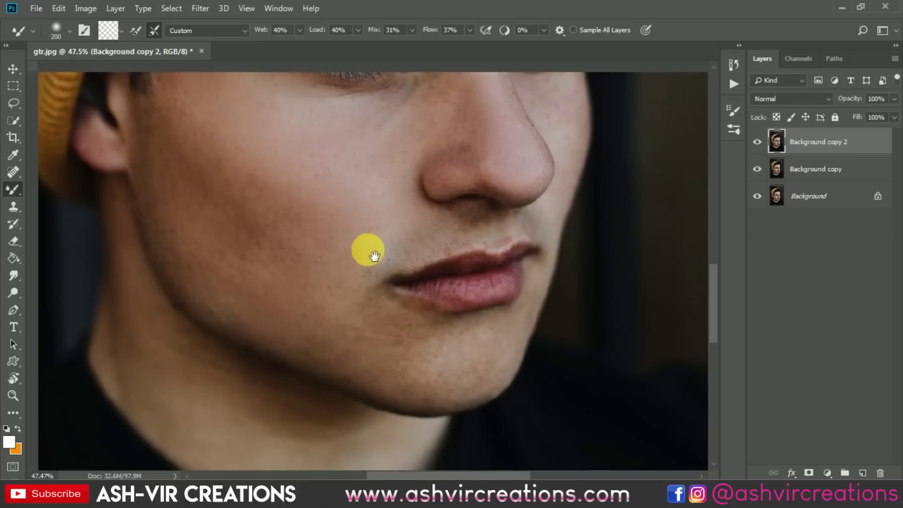
Smooth the skin between the nose and upper lip, reducing the Mixer Brush to 125 and 80.
mouse_move(389, 349)
left_mouse_down()
mouse_move(346, 252)
mouse_move(277, 306)
mouse_move(505, 372)
mouse_move(435, 348)
mouse_move(278, 453)
mouse_move(333, 391)
left_mouse_up()
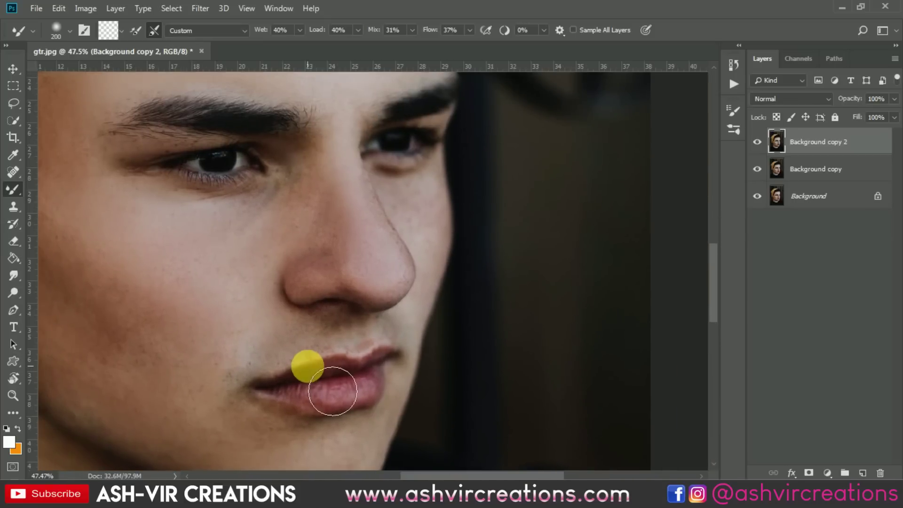
key("[")
key("[")
key("[")
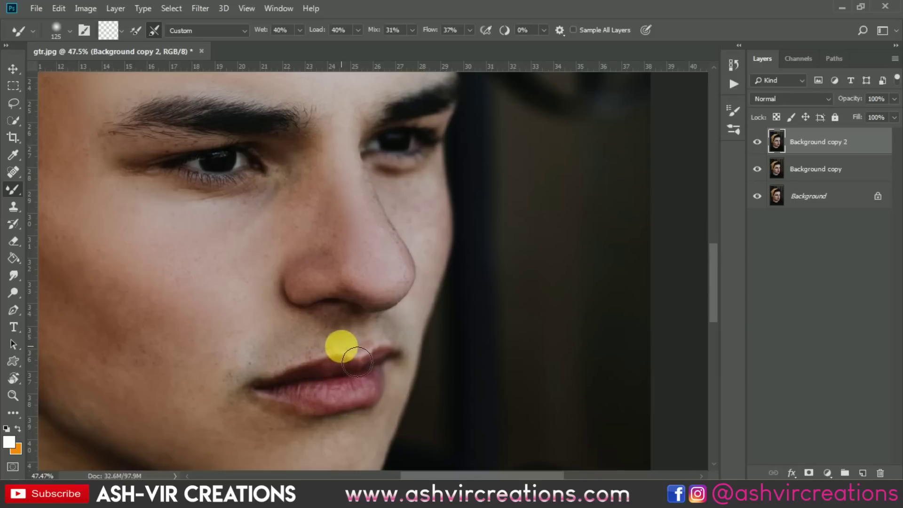
key("bracketleft")
mouse_move(346, 355)
left_mouse_down()
mouse_move(284, 367)
mouse_move(340, 356)
left_mouse_up()
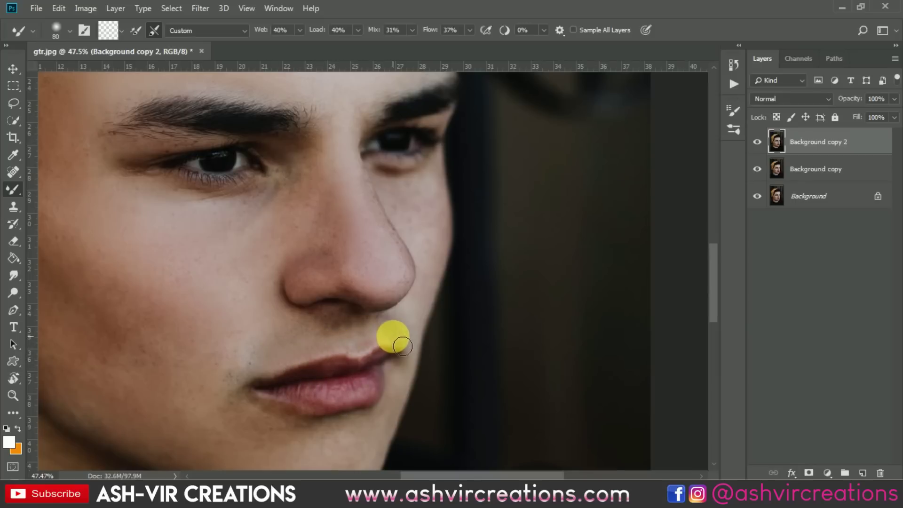
Blend the skin beside the mouth corner, along the nose edge and on the far cheek.
key("bracketright")
key("bracketright")
mouse_move(258, 370)
left_mouse_down()
mouse_move(235, 405)
mouse_move(233, 361)
mouse_move(243, 414)
mouse_move(218, 355)
mouse_move(233, 378)
mouse_move(262, 356)
mouse_move(249, 374)
mouse_move(247, 337)
mouse_move(297, 244)
mouse_move(380, 203)
mouse_move(420, 280)
mouse_move(412, 270)
mouse_move(402, 301)
mouse_move(425, 232)
mouse_move(415, 214)
left_mouse_up()
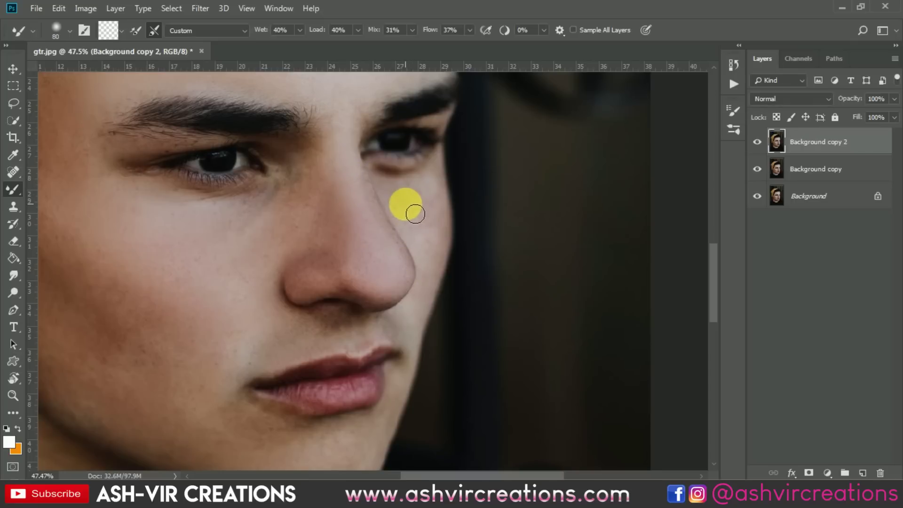
Smooth the inner corner and upper lid area of the near eye with the Mixer Brush at about size 90.
left_click_drag(441, 176, 527, 245)
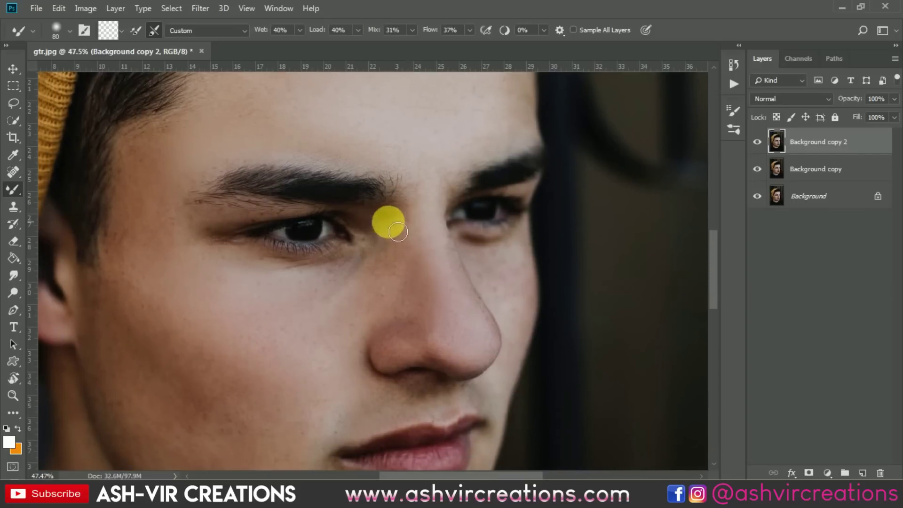
mouse_move(398, 231)
left_mouse_down()
mouse_move(391, 222)
mouse_move(406, 285)
mouse_move(383, 227)
mouse_move(401, 236)
mouse_move(405, 268)
mouse_move(412, 245)
mouse_move(393, 280)
mouse_move(306, 282)
mouse_move(347, 264)
left_mouse_up()
key("bracketright")
key("bracketright")
key("bracketleft")
key("bracketleft")
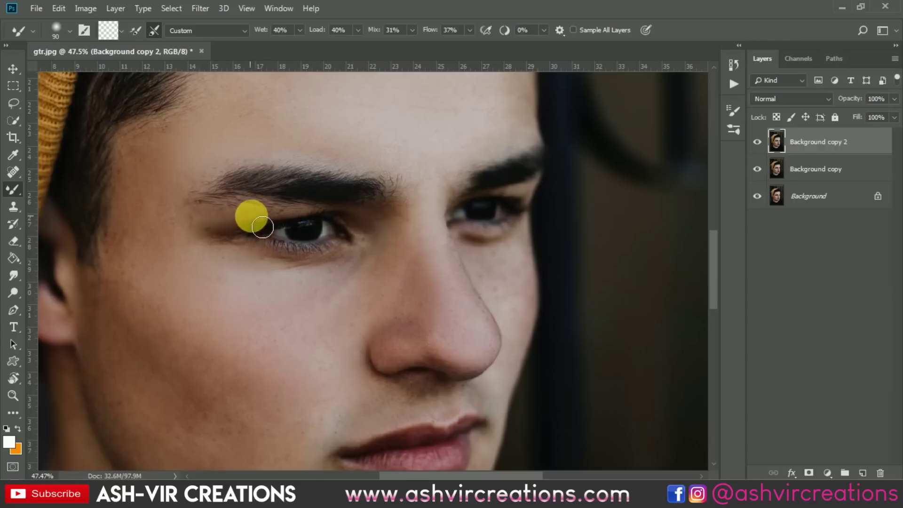
Heal the spots on the near eyelid and around the eyebrow's outer end with the Spot Healing Brush at size 30.
left_click(22, 169)
scroll(252, 210, "up", 3)
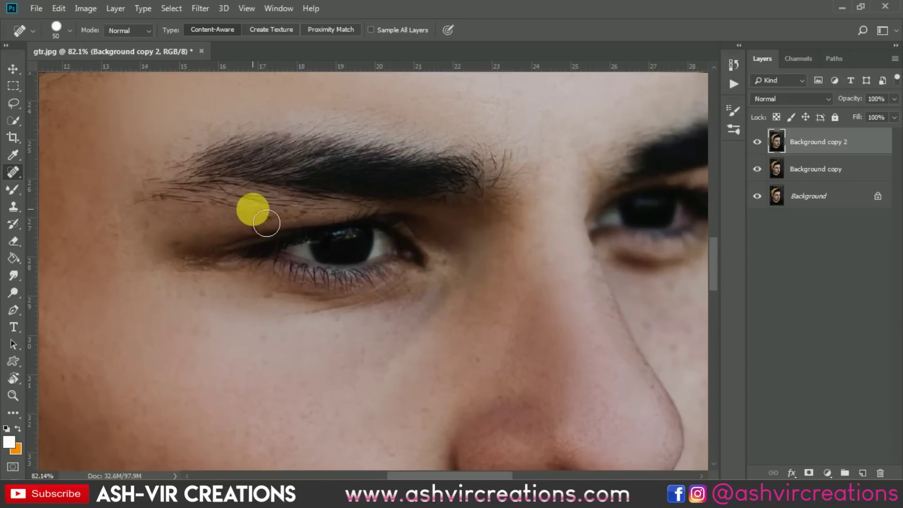
left_click(271, 218)
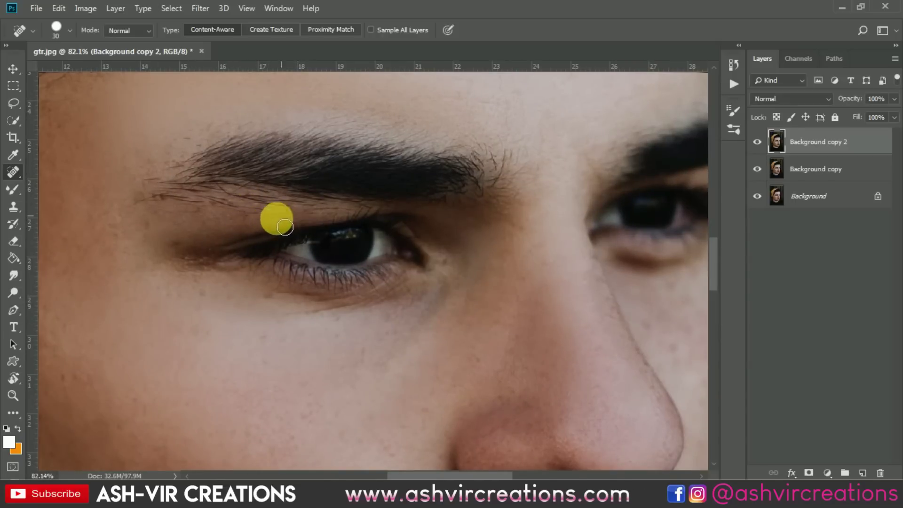
left_click(161, 198)
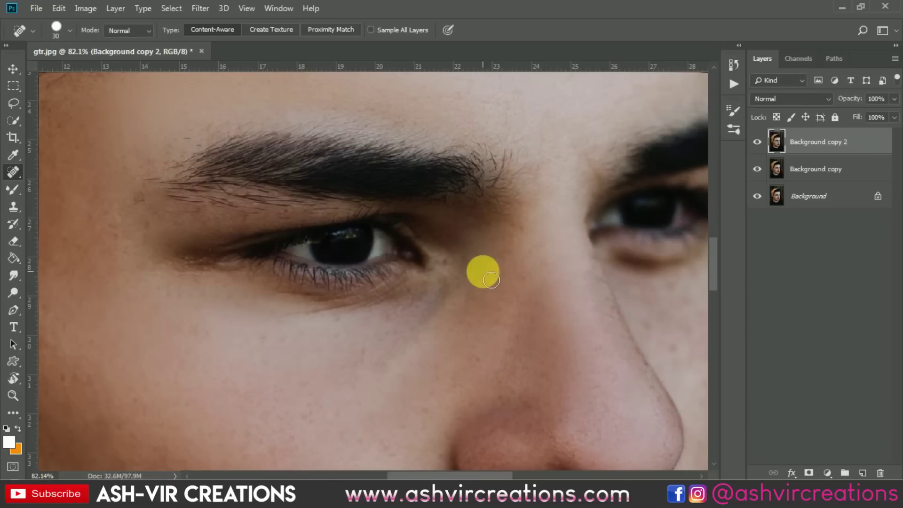
Smooth the near cheek and jawline with the Mixer Brush at size 150.
scroll(462, 277, "down", 3)
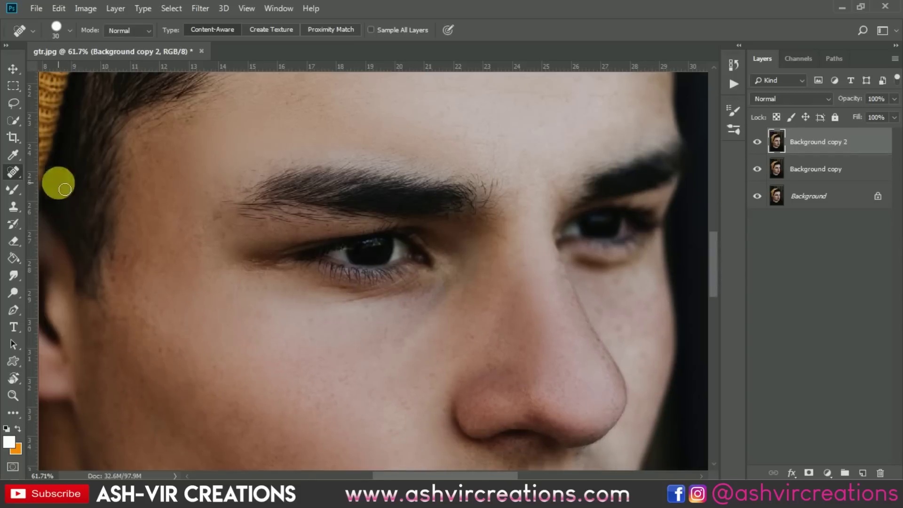
left_click(13, 190)
scroll(315, 157, "down", 3)
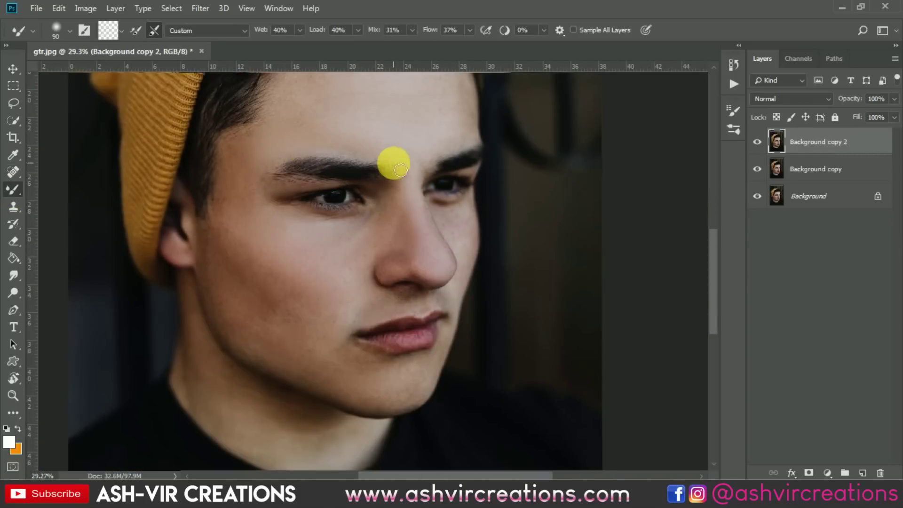
scroll(307, 325, "up", 3)
key("space")
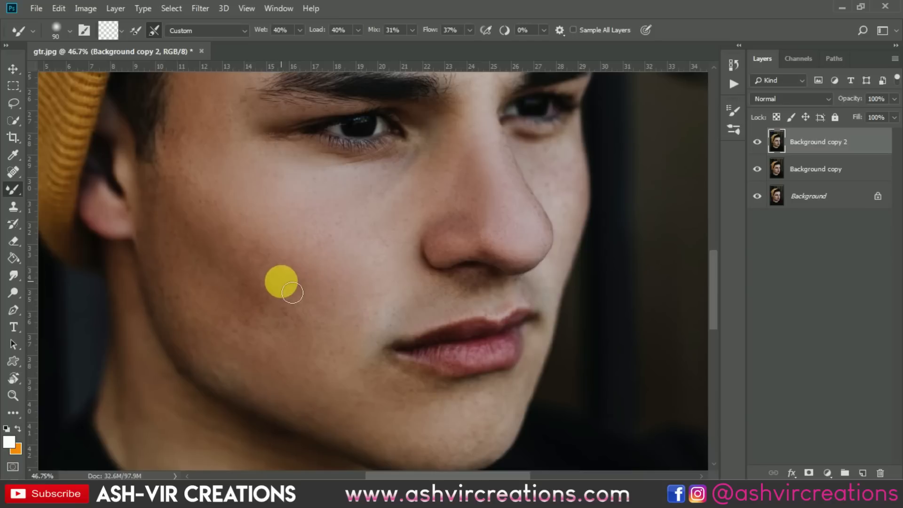
key("bracketright")
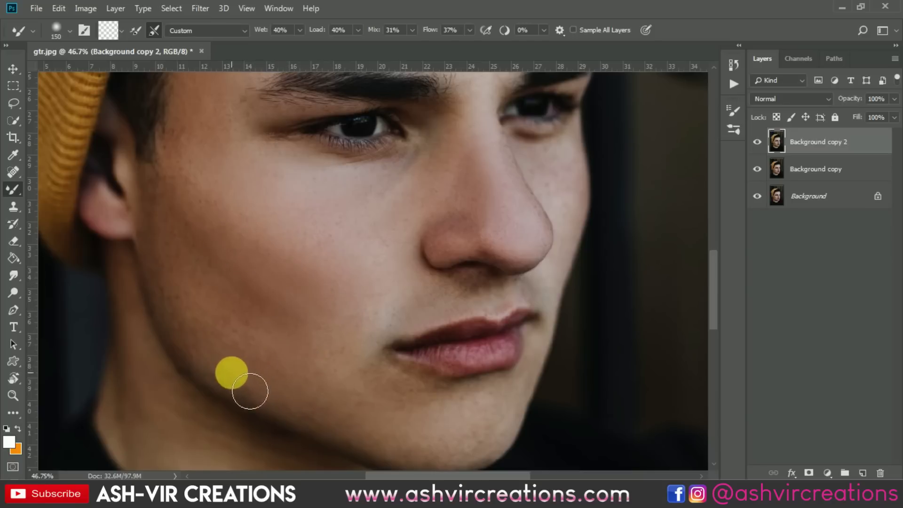
left_click_drag(250, 385, 294, 274)
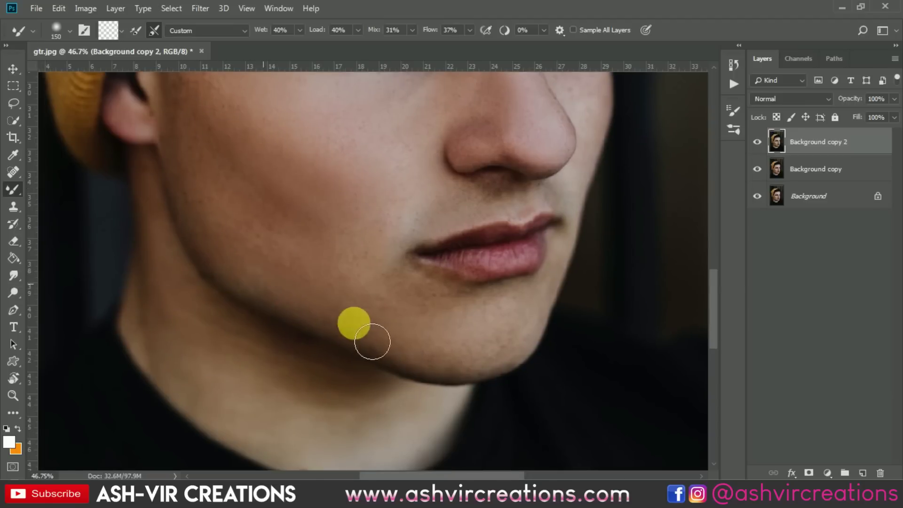
left_click_drag(480, 363, 454, 478)
Blend the remaining uneven skin on the far cheek and forehead with the Mixer Brush at size 150.
left_click_drag(541, 258, 522, 367)
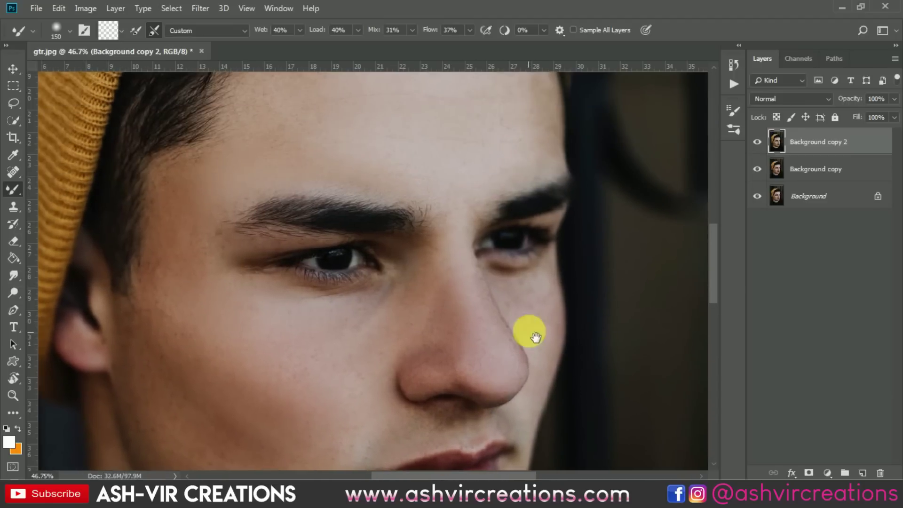
left_click(531, 312)
left_click_drag(555, 327, 536, 452)
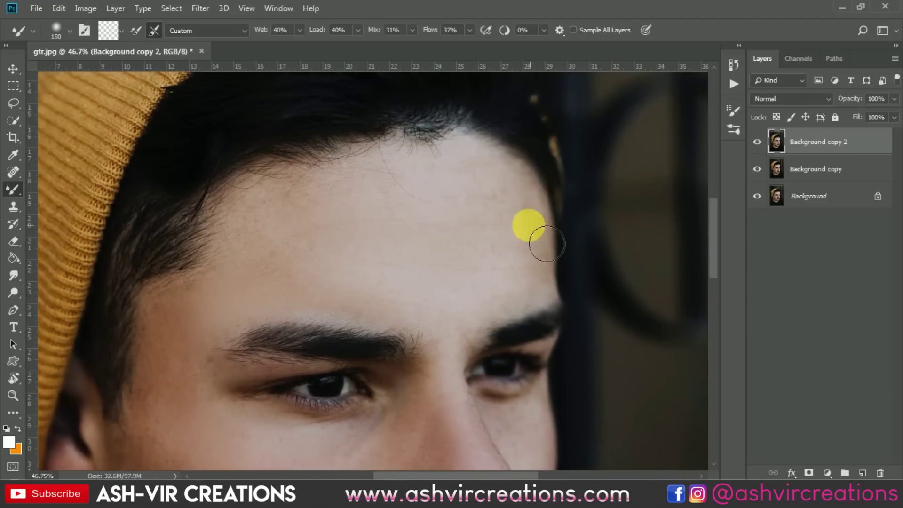
mouse_move(498, 182)
left_mouse_down()
mouse_move(508, 281)
mouse_move(477, 205)
mouse_move(465, 285)
mouse_move(512, 249)
mouse_move(518, 201)
mouse_move(522, 303)
mouse_move(523, 252)
mouse_move(509, 228)
mouse_move(383, 303)
mouse_move(369, 285)
mouse_move(280, 272)
mouse_move(354, 291)
mouse_move(315, 214)
mouse_move(389, 252)
left_mouse_up()
scroll(389, 253, "down", 2)
scroll(388, 252, "up", 1)
scroll(468, 298, "up", 1)
scroll(375, 274, "up", 1)
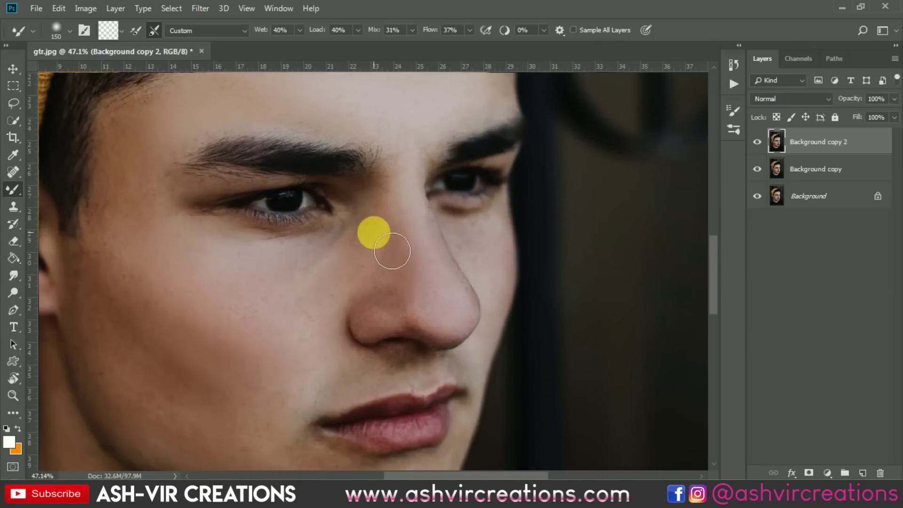
Compare the portrait with and without the Mixer Brush smoothing by toggling the visibility of the Background copy 2 layer.
scroll(401, 291, "down", 1)
scroll(444, 266, "down", 2)
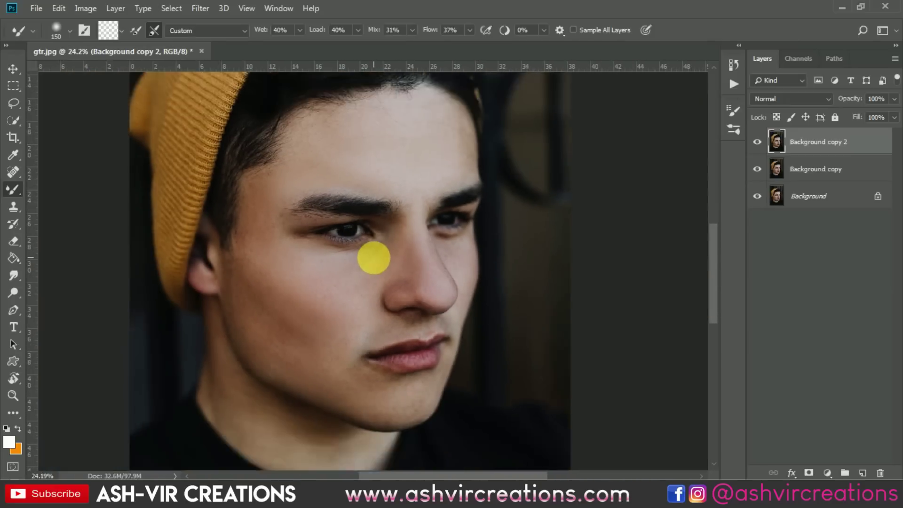
scroll(385, 264, "down", 1)
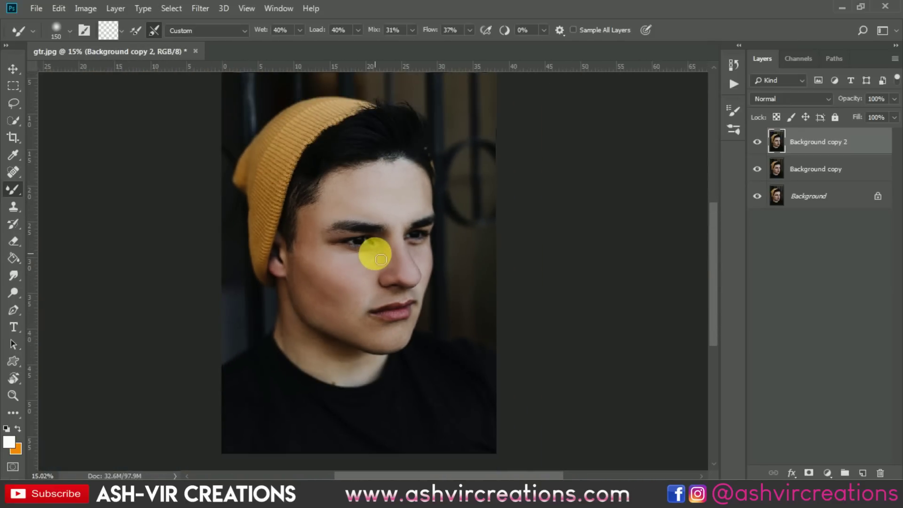
scroll(397, 232, "up", 2)
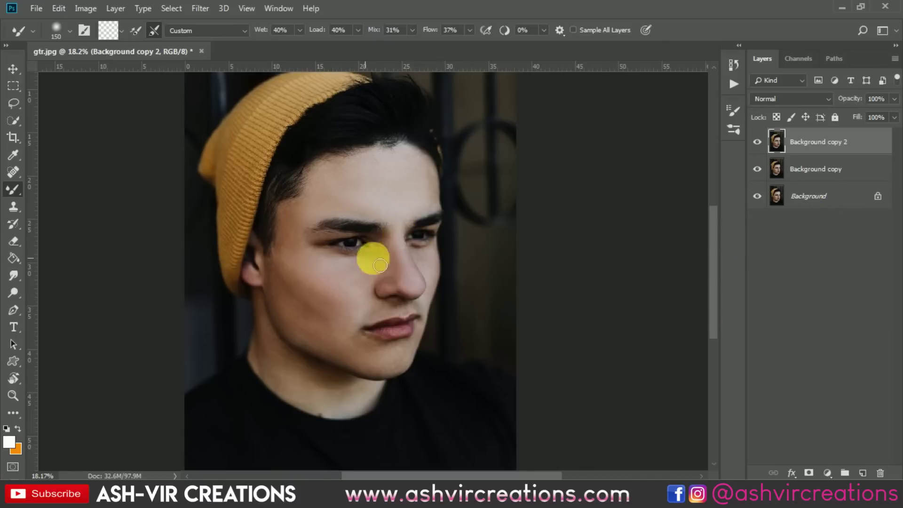
left_click(830, 169, "ctrl")
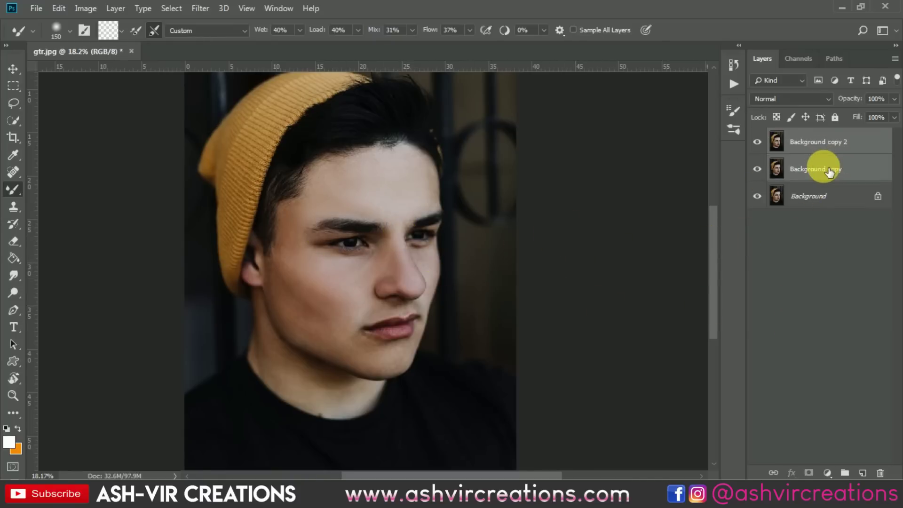
left_click(822, 147)
scroll(460, 225, "up", 2)
scroll(589, 211, "up", 1)
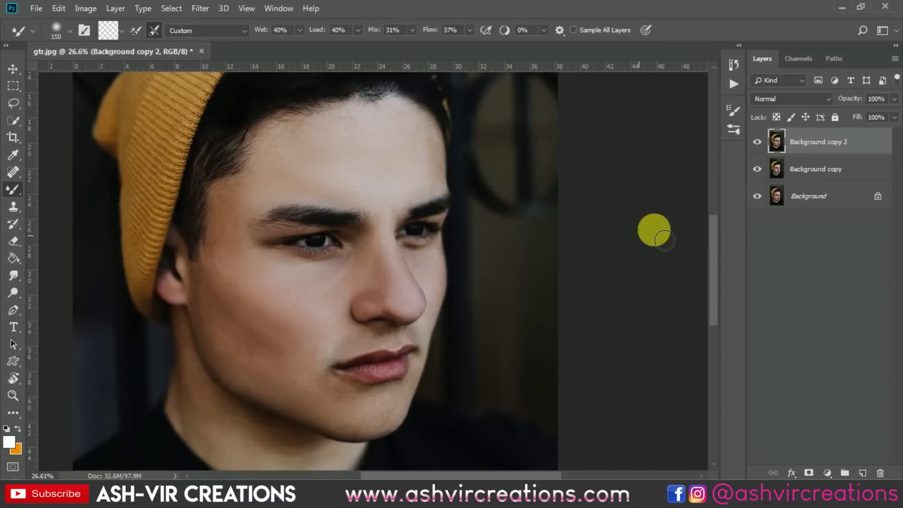
left_click(756, 143)
left_click(757, 144)
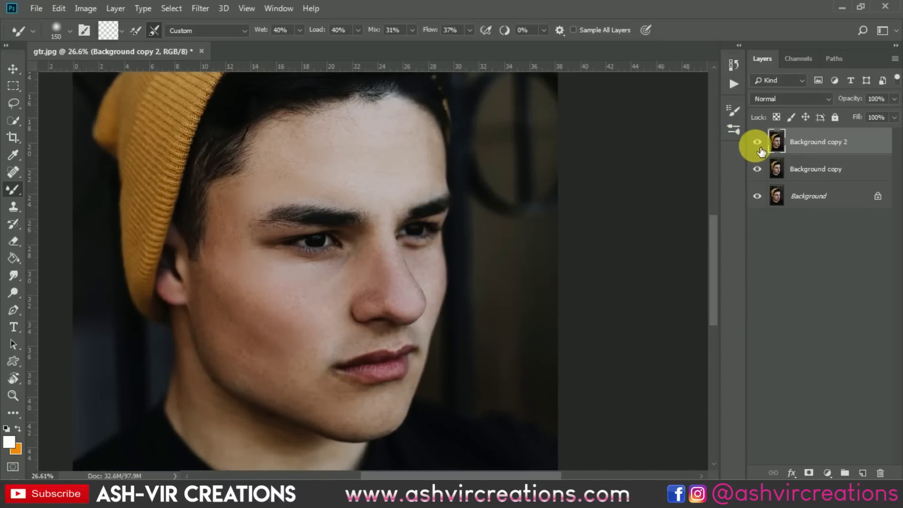
left_click(758, 145)
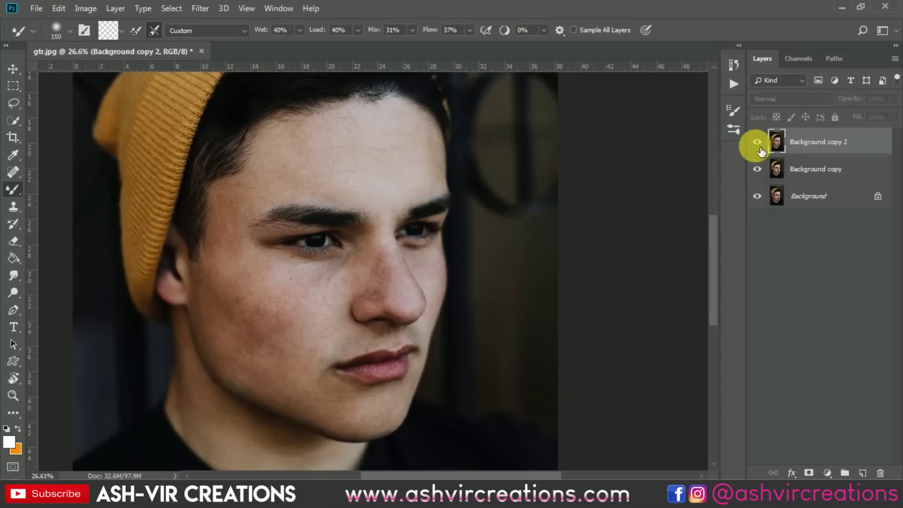
left_click(759, 148)
left_click(758, 146)
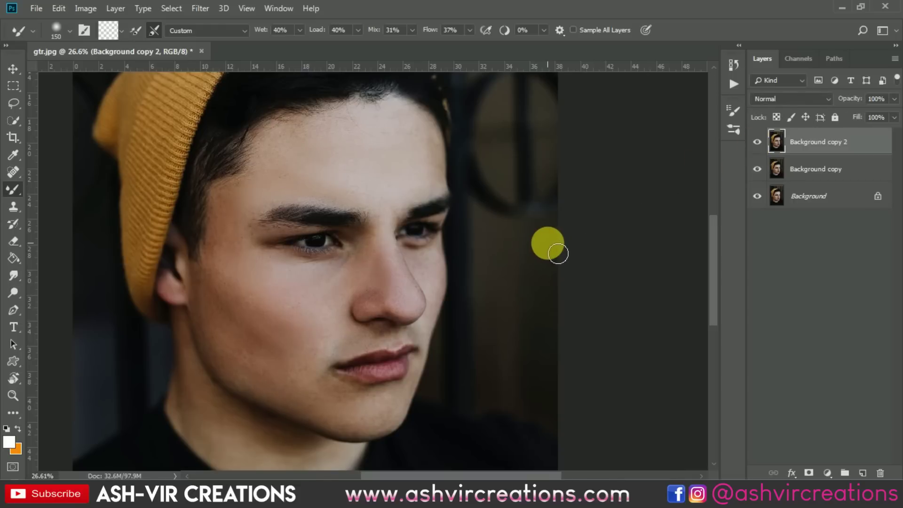
Merge the Background copy 2 and Background copy layers into one layer.
key("v")
scroll(548, 242, "down", 3)
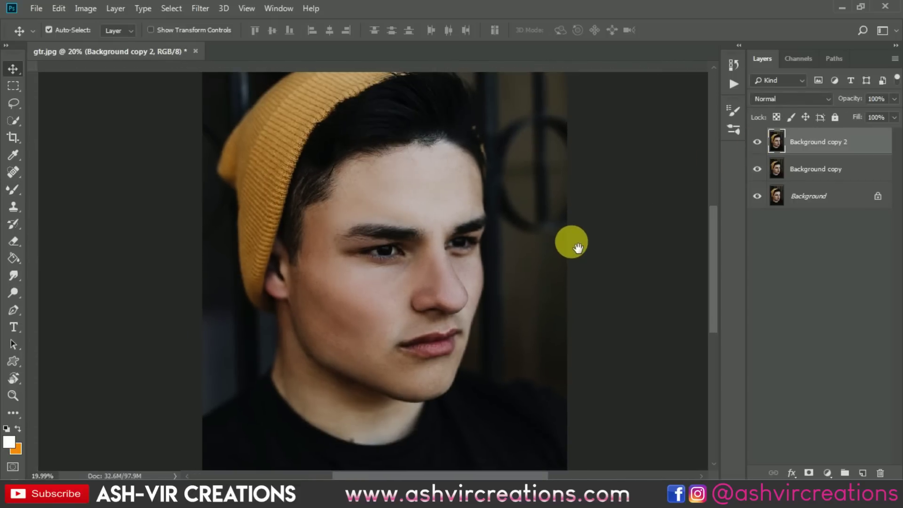
left_click(816, 168, "shift")
right_click(817, 174)
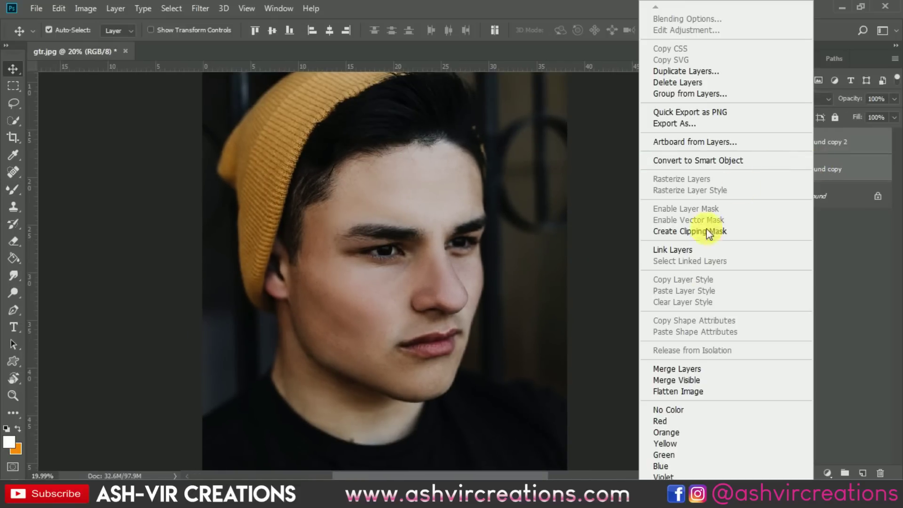
left_click(679, 367)
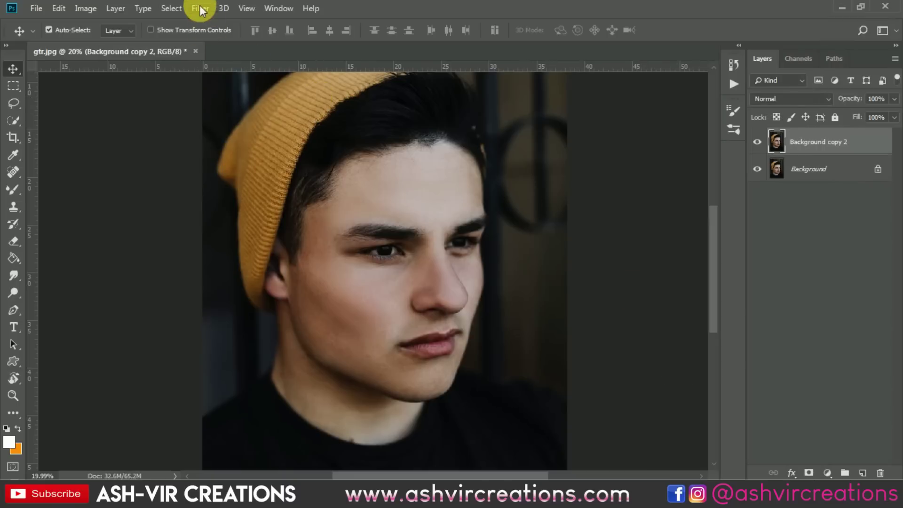
Start the Camera Raw filter on the merged layer and set Highlights to -23 and Whites to -53.
left_click(199, 10)
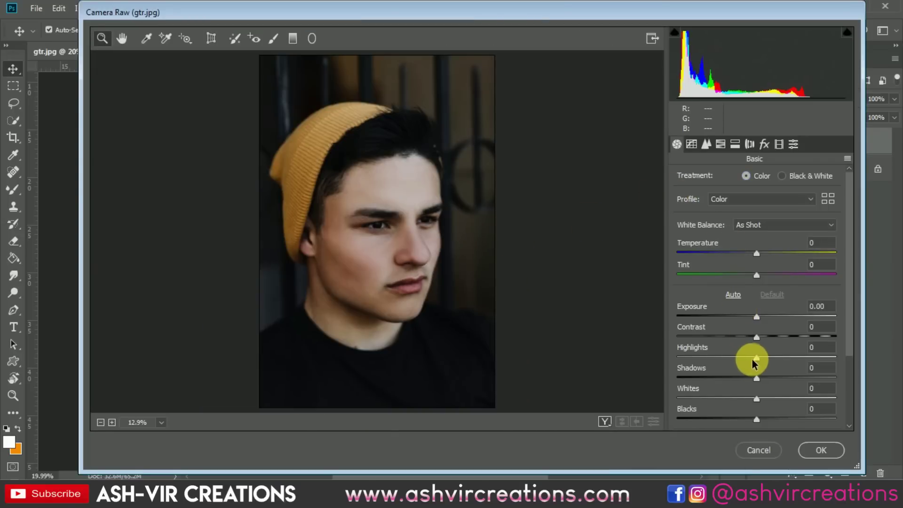
mouse_move(749, 360)
left_mouse_down()
mouse_move(716, 361)
mouse_move(739, 361)
left_mouse_up()
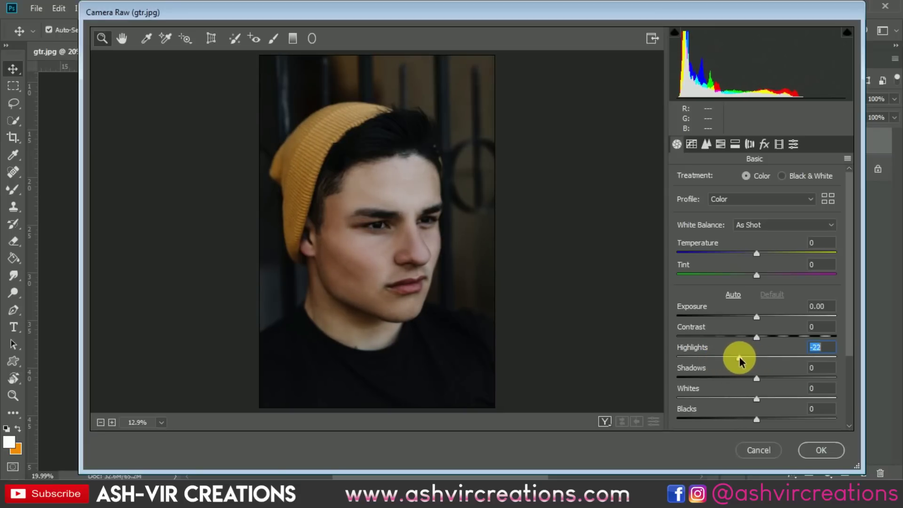
left_click_drag(753, 401, 722, 403)
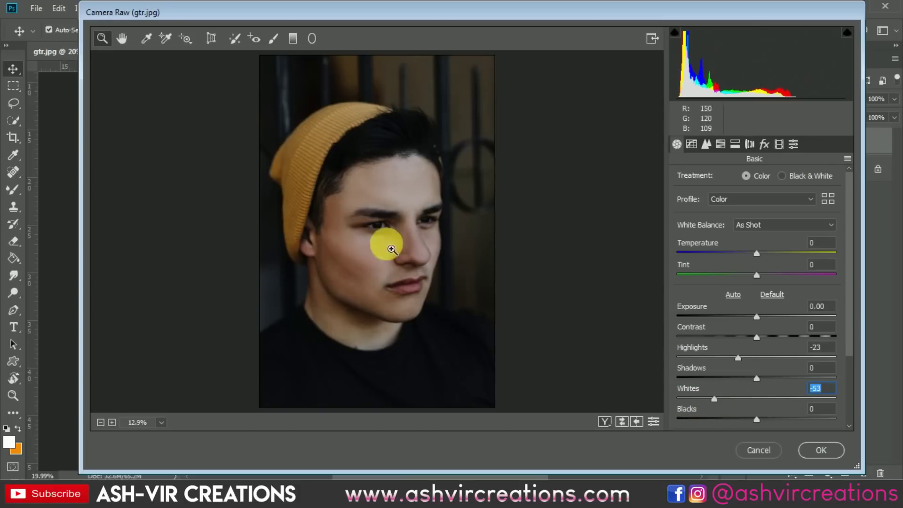
left_click(385, 242)
left_click(407, 284, "alt")
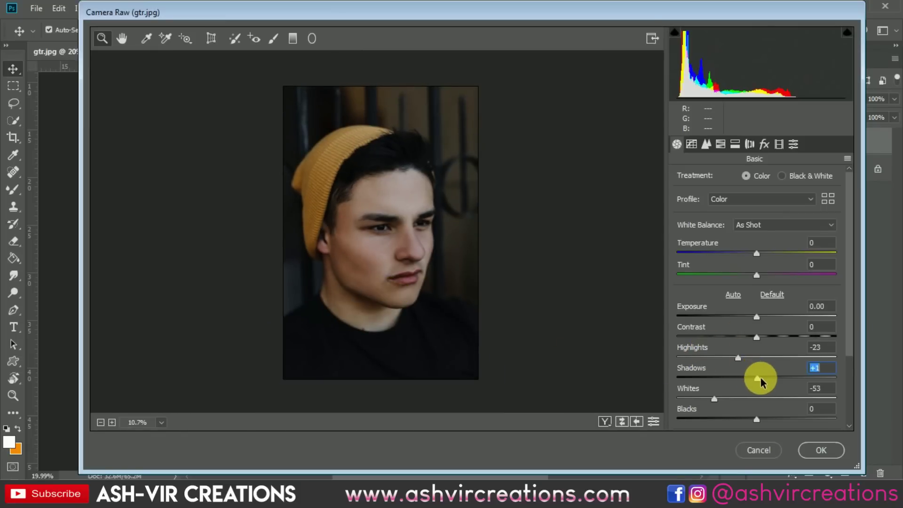
Set Shadows to +33, Blacks to +13 and Contrast to +7 in the basic Camera Raw adjustments.
left_click_drag(761, 381, 796, 384)
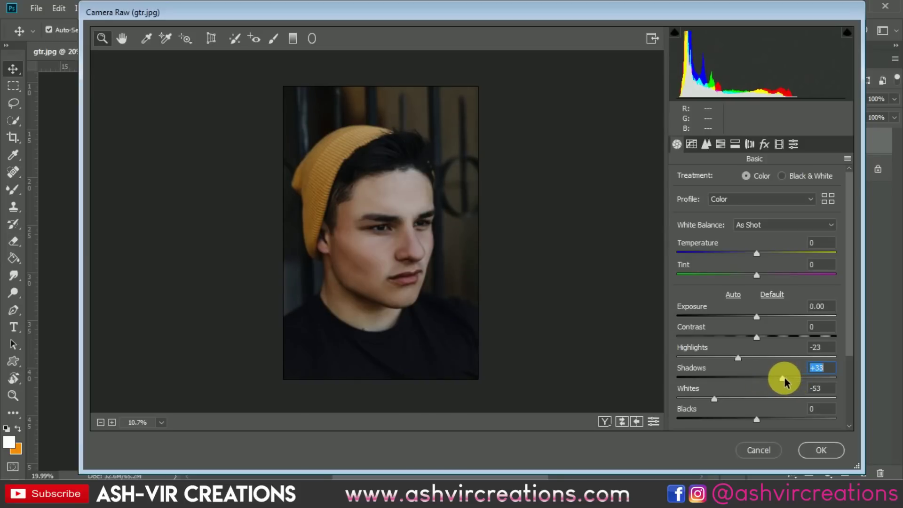
mouse_move(759, 420)
left_mouse_down()
mouse_move(737, 419)
mouse_move(784, 420)
mouse_move(761, 421)
left_mouse_up()
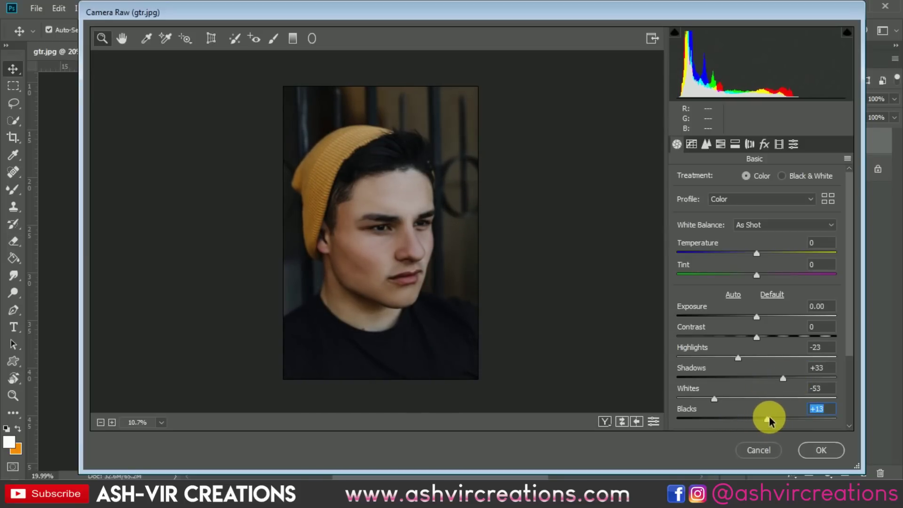
left_click(423, 255)
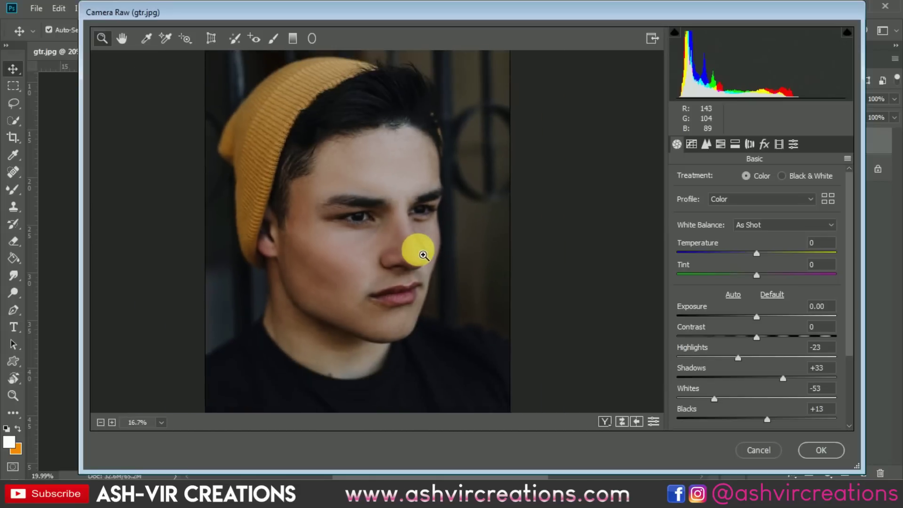
left_click(424, 255, "alt")
left_click_drag(765, 338, 766, 338)
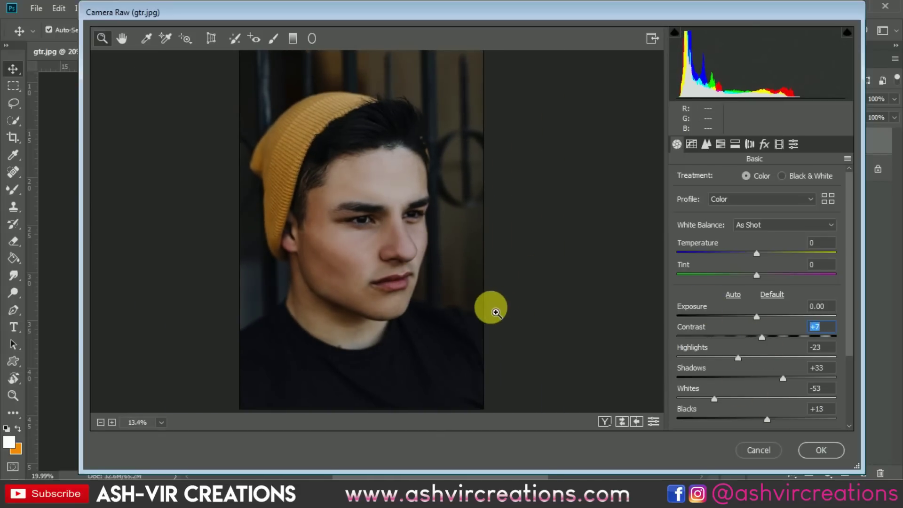
Compare the before and after versions side by side and apply the Camera Raw adjustments.
mouse_move(495, 312)
left_mouse_down()
mouse_move(468, 303)
mouse_move(489, 313)
left_mouse_up()
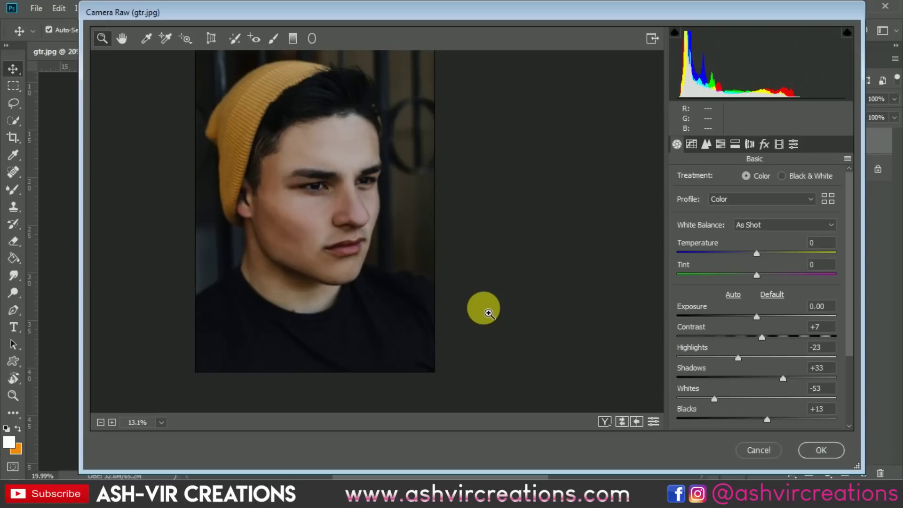
left_click(605, 422)
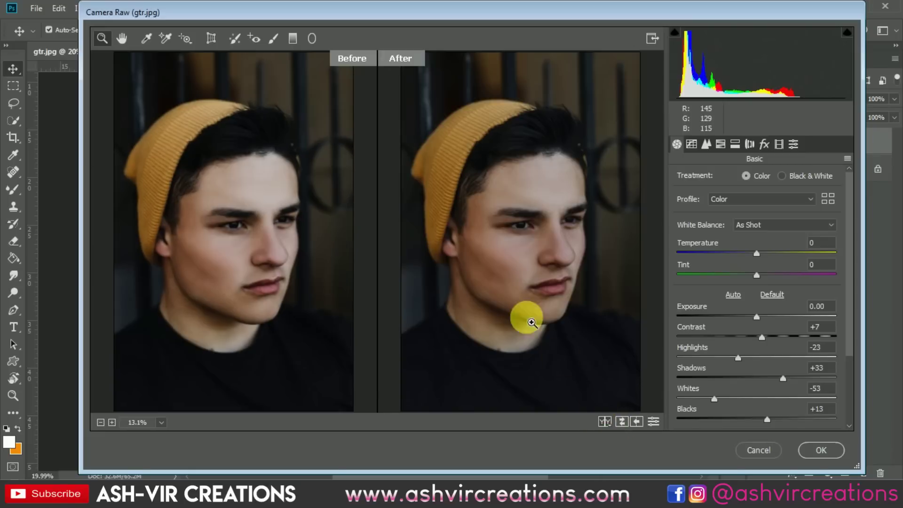
left_click(803, 457)
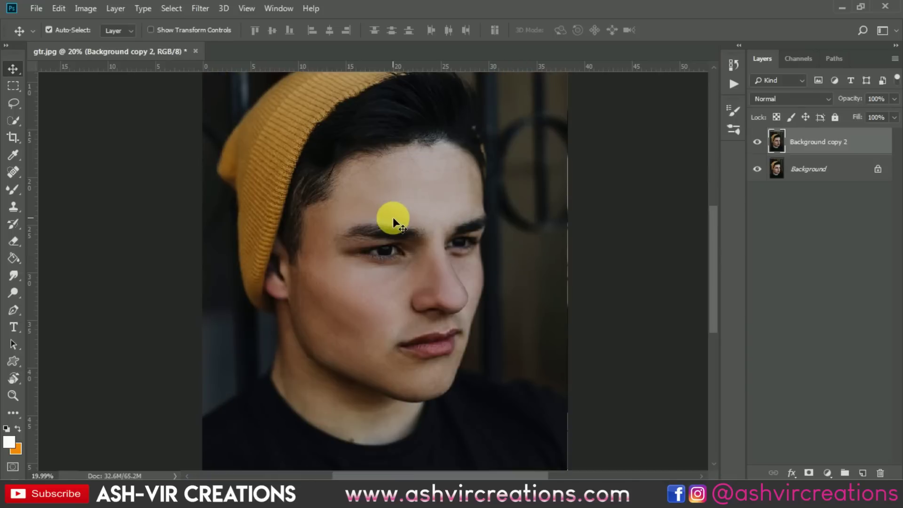
Add a new empty layer above the Background copy 2 layer.
scroll(393, 219, "down", 2)
scroll(422, 184, "up", 1)
scroll(422, 184, "down", 1)
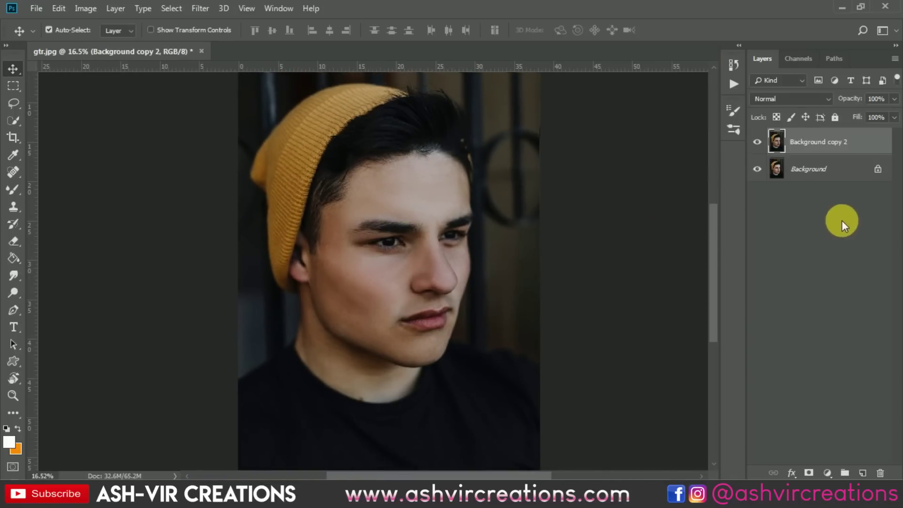
scroll(345, 242, "down", 1)
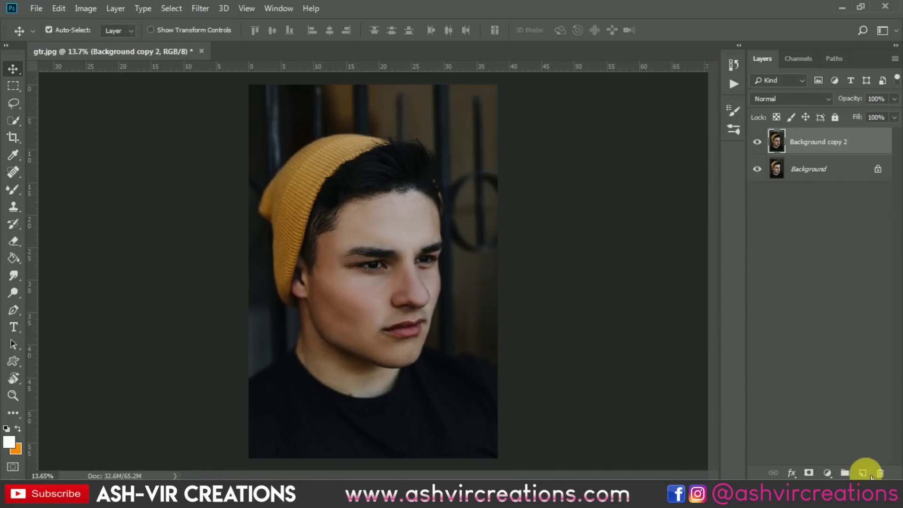
left_click(868, 474)
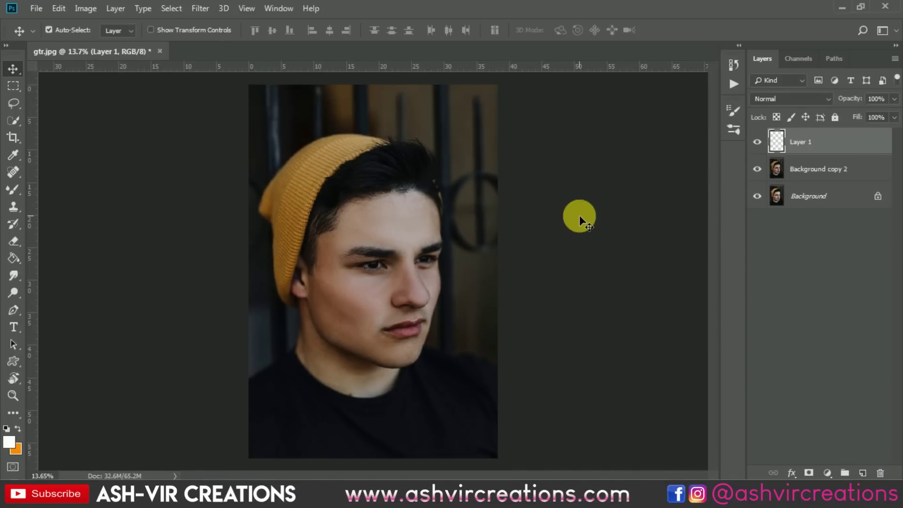
Fill the whole canvas of the new layer with 50% Gray, clear the selection, and set the layer's blending mode to Overlay.
left_click(13, 86)
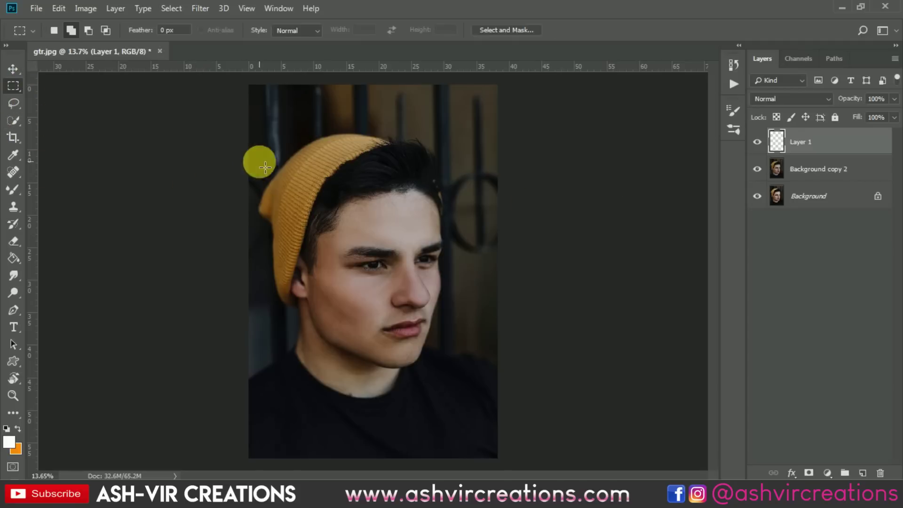
right_click(328, 164)
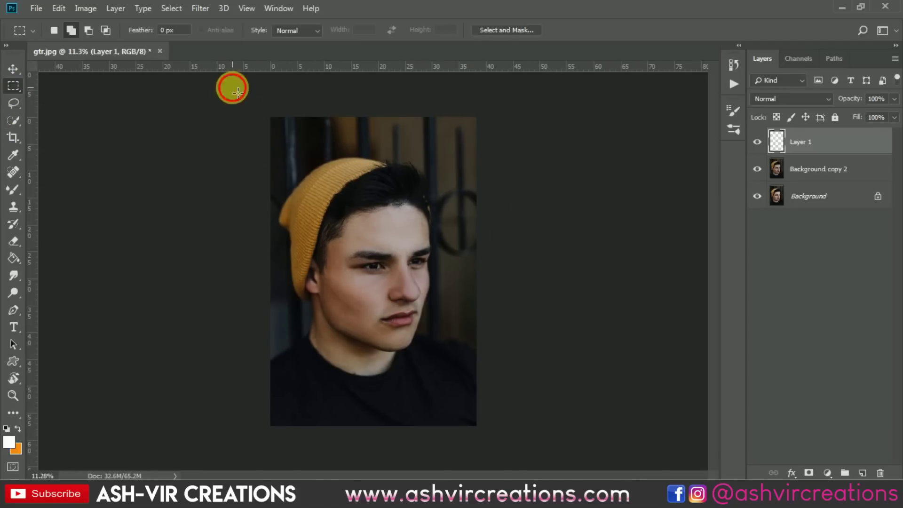
scroll(383, 292, "up", 1)
right_click(375, 217)
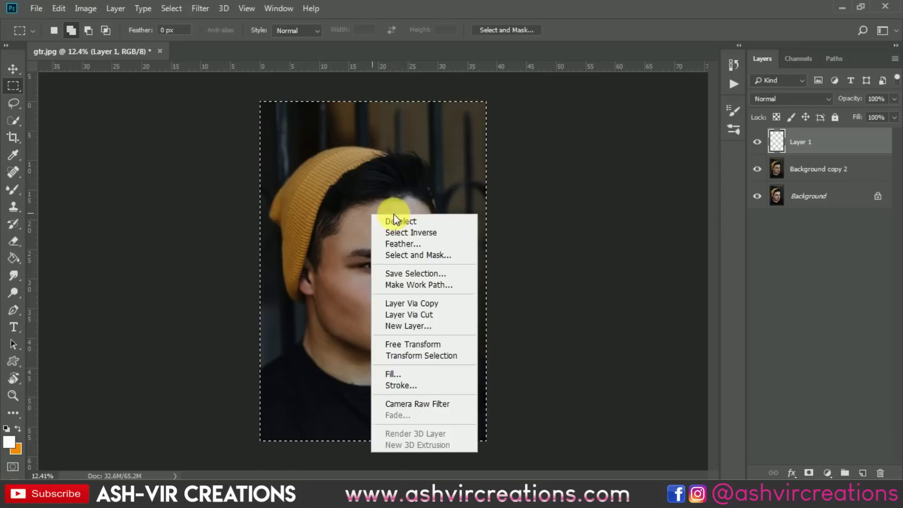
left_click(403, 373)
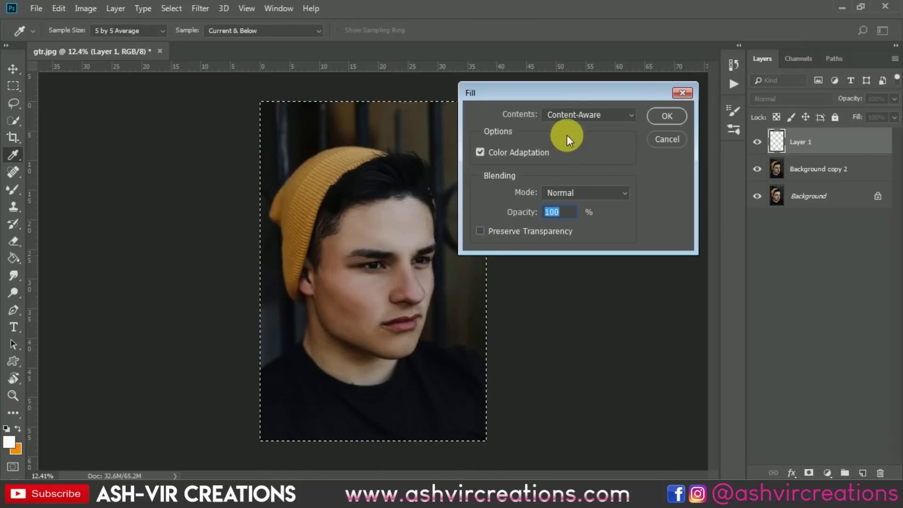
left_click(570, 117)
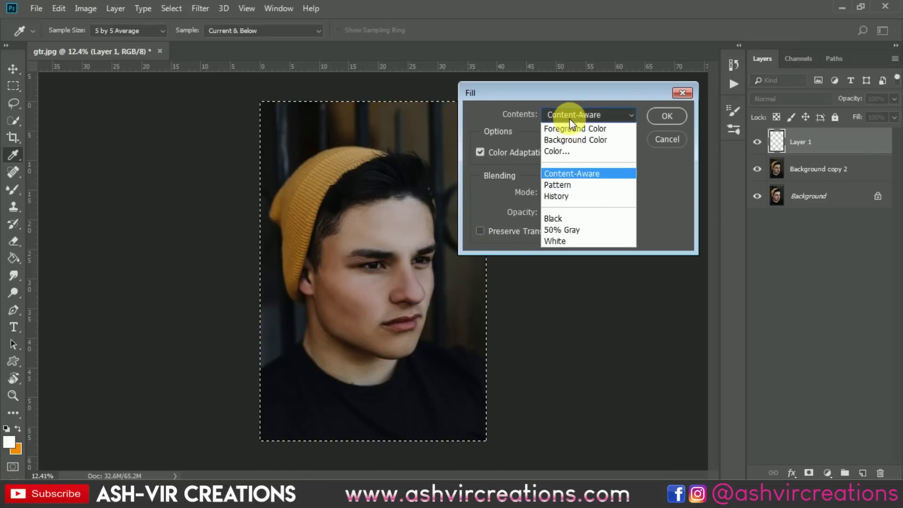
left_click(559, 229)
left_click(656, 117)
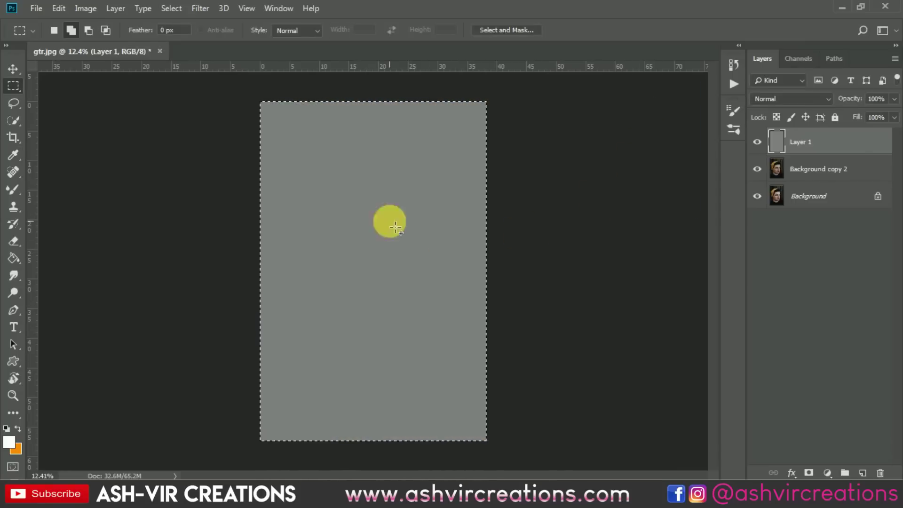
key("ctrl+d")
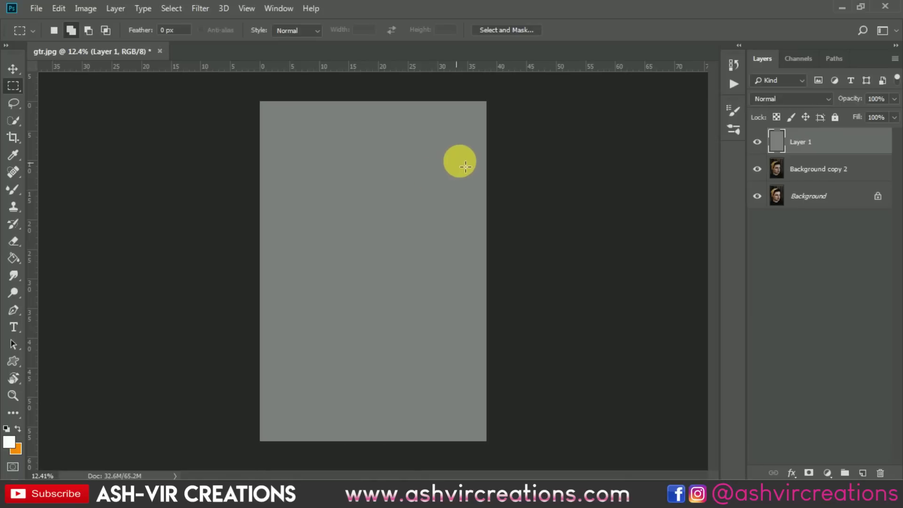
left_click(794, 102)
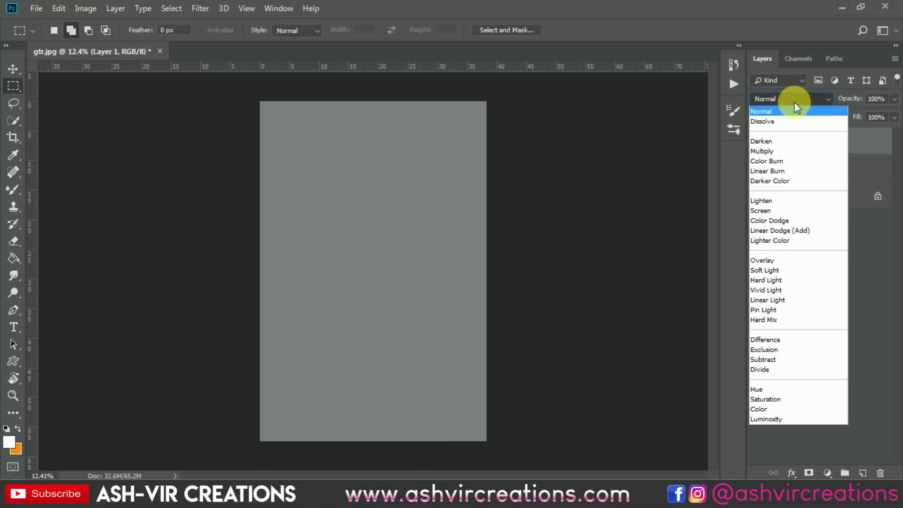
left_click(773, 260)
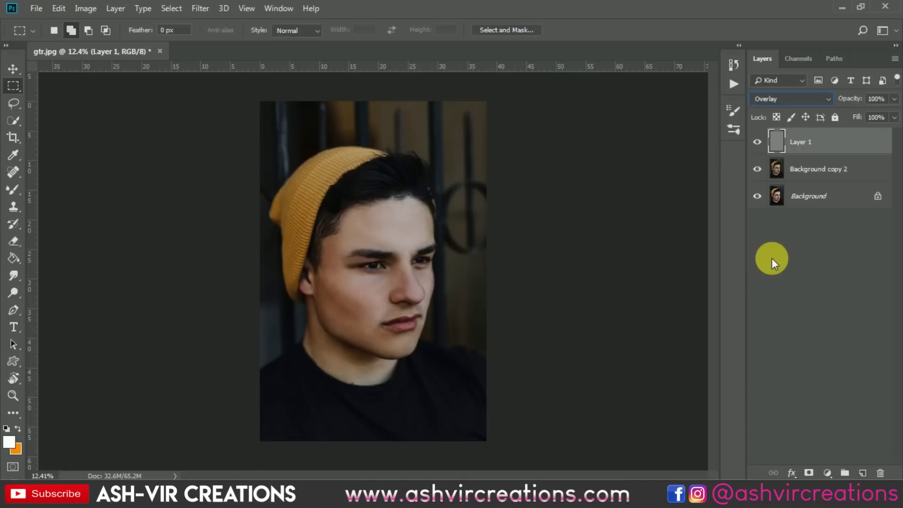
Choose the Burn tool with a Soft Round brush and the Midtones range.
left_click(13, 293)
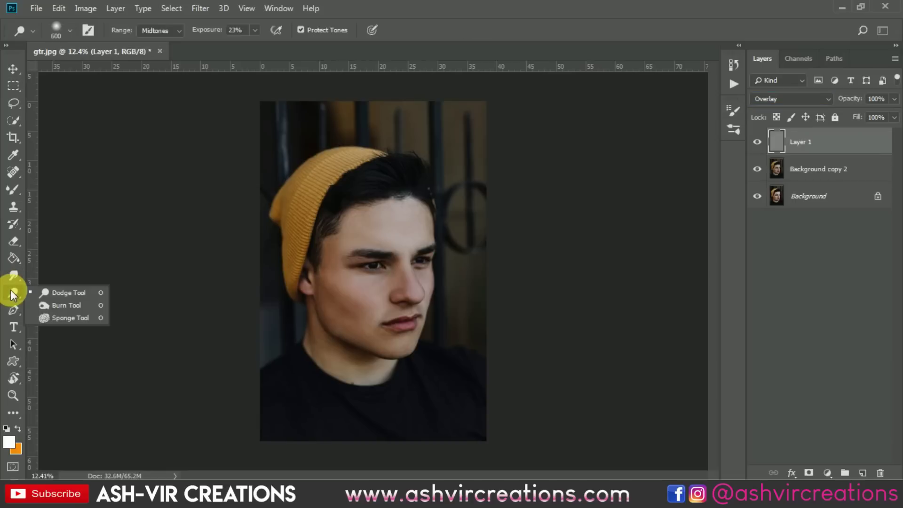
left_click(64, 304)
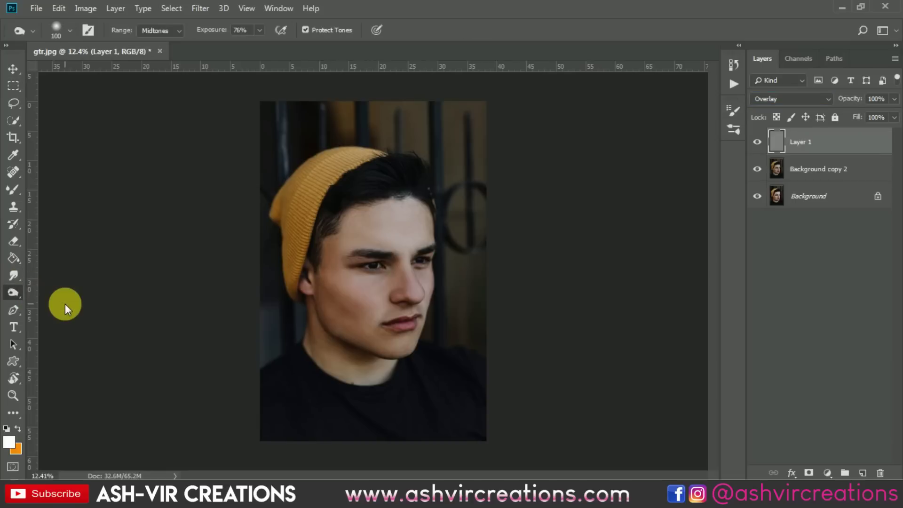
right_click(323, 207)
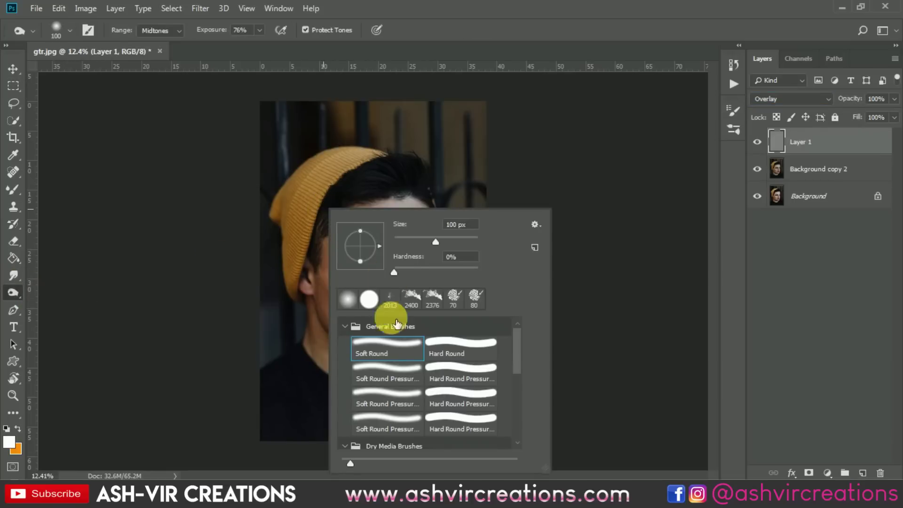
double_click(387, 348)
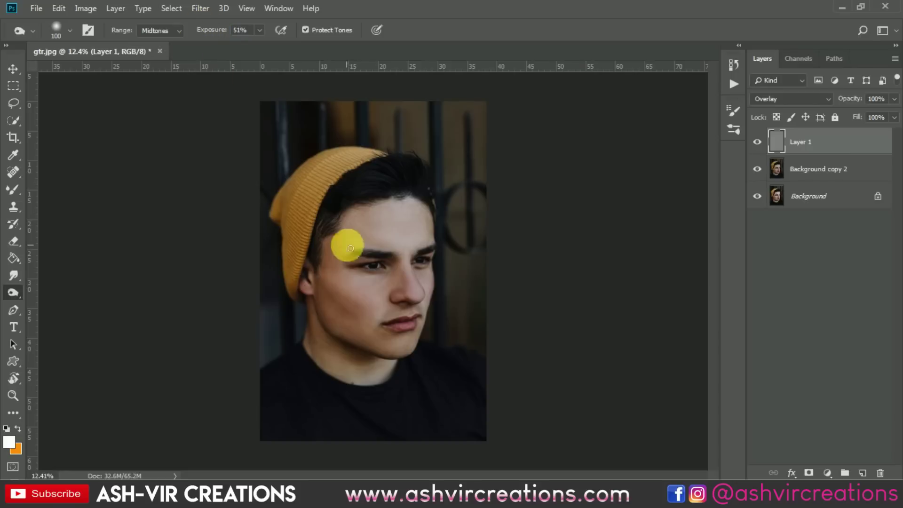
Burn the hollow below the near cheekbone on the gray layer with a 400 px brush at 25% exposure.
key("]")
key("]")
scroll(362, 292, "up", 7)
key("bracketright")
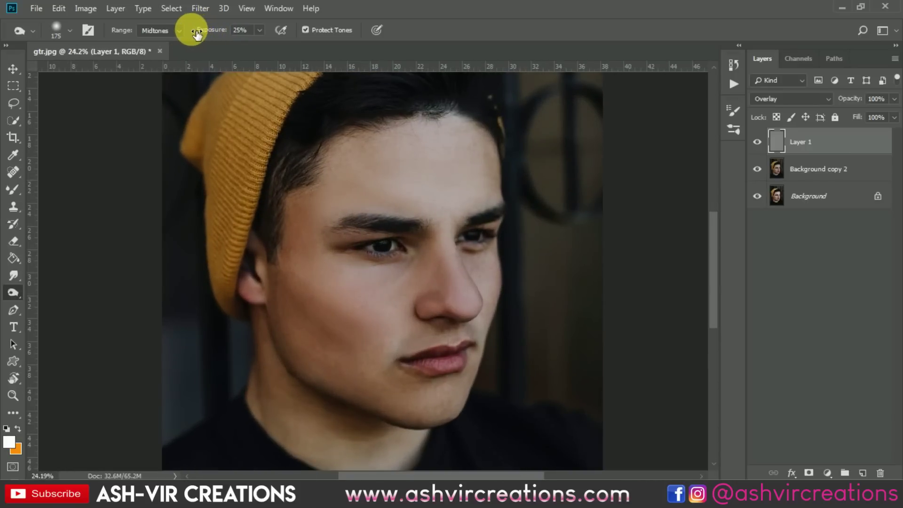
key("bracketright")
key("bracketright")
key("bracketright")
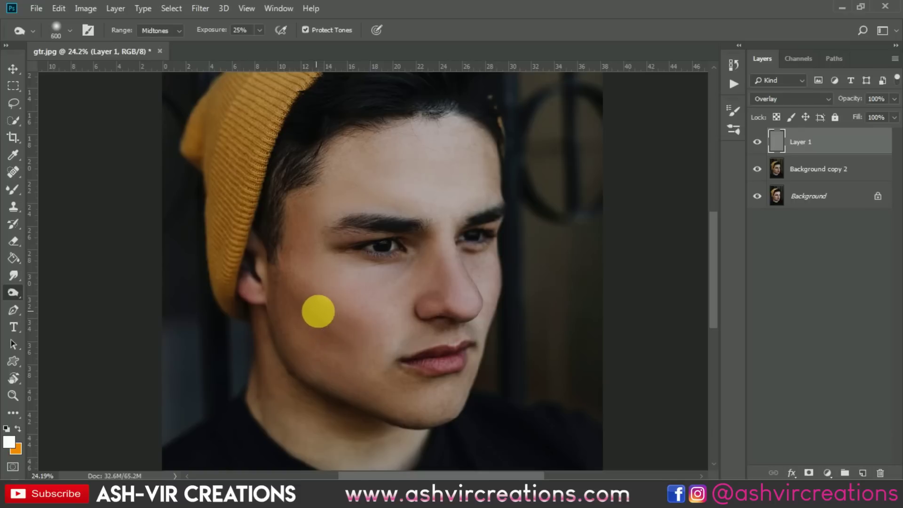
key("bracketright")
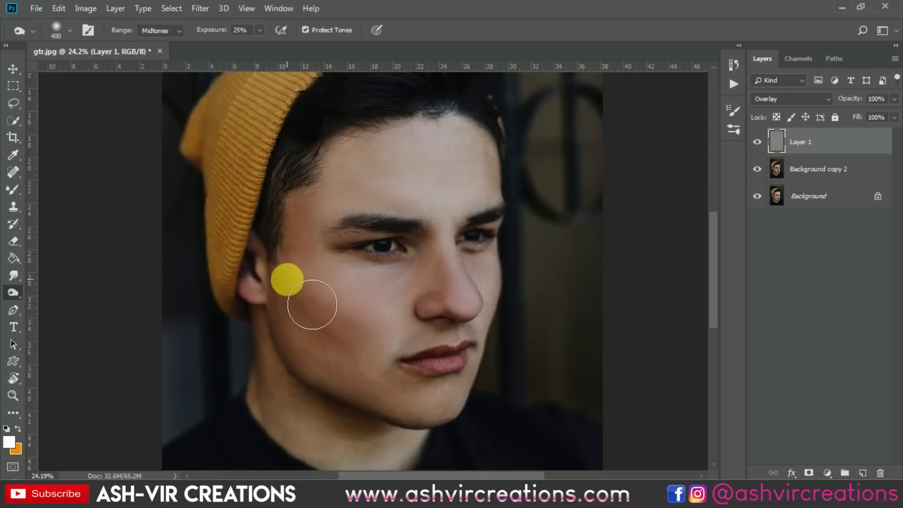
left_click_drag(312, 305, 375, 379)
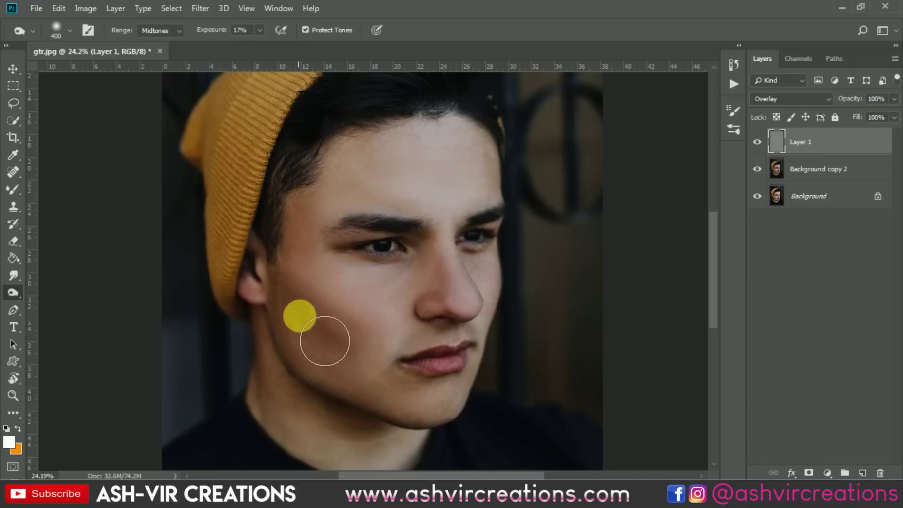
Lower the Burn exposure to 10% and darken the near cheek hollow, chin and jawline, reducing the brush to 300 px.
key("Return")
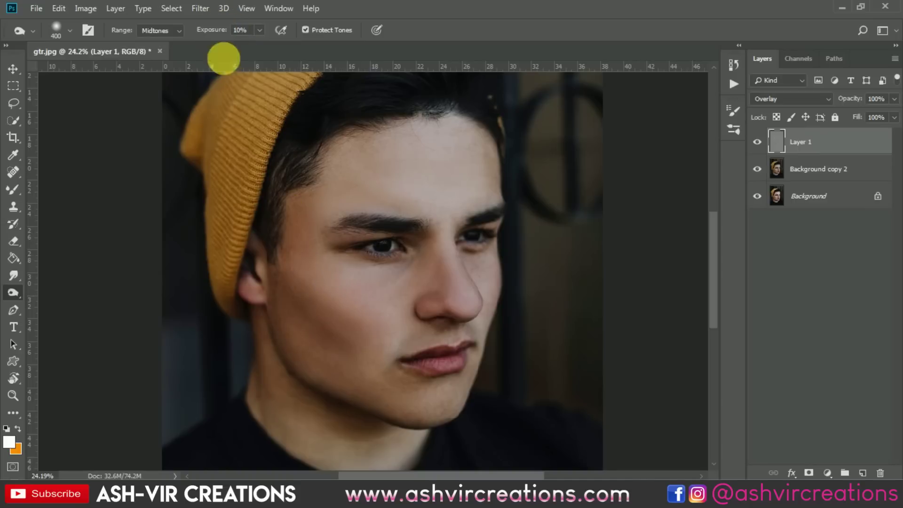
key("[")
mouse_move(354, 359)
left_mouse_down()
mouse_move(405, 390)
mouse_move(353, 378)
mouse_move(311, 331)
mouse_move(308, 291)
mouse_move(422, 400)
mouse_move(375, 411)
mouse_move(353, 403)
mouse_move(317, 354)
mouse_move(429, 419)
mouse_move(477, 431)
mouse_move(505, 382)
mouse_move(488, 388)
mouse_move(473, 314)
mouse_move(450, 316)
mouse_move(443, 267)
mouse_move(443, 341)
mouse_move(440, 333)
mouse_move(486, 337)
mouse_move(459, 287)
mouse_move(458, 301)
mouse_move(442, 241)
mouse_move(358, 264)
mouse_move(385, 153)
mouse_move(360, 192)
mouse_move(367, 175)
mouse_move(378, 154)
mouse_move(363, 199)
mouse_move(307, 239)
mouse_move(293, 294)
mouse_move(344, 195)
mouse_move(461, 248)
mouse_move(511, 225)
mouse_move(503, 159)
mouse_move(499, 212)
mouse_move(468, 235)
mouse_move(490, 335)
mouse_move(443, 434)
mouse_move(378, 416)
left_mouse_up()
key("bracketright")
key("bracketleft")
key("bracketleft")
key("bracketright")
key("bracketright")
key("bracketright")
key("bracketleft")
key("bracketleft")
mouse_move(467, 408)
left_mouse_down()
mouse_move(465, 445)
mouse_move(394, 418)
mouse_move(336, 381)
mouse_move(341, 349)
mouse_move(324, 309)
mouse_move(306, 303)
mouse_move(297, 267)
mouse_move(309, 296)
mouse_move(401, 377)
mouse_move(364, 366)
mouse_move(489, 407)
mouse_move(411, 386)
mouse_move(413, 398)
mouse_move(284, 251)
mouse_move(302, 303)
left_mouse_up()
Toggle Layer 1's visibility to compare the face with and without the burned shadows, leaving the layer shown.
scroll(468, 389, "down", 1)
scroll(387, 373, "up", 2)
scroll(485, 326, "down", 3)
scroll(407, 302, "up", 2)
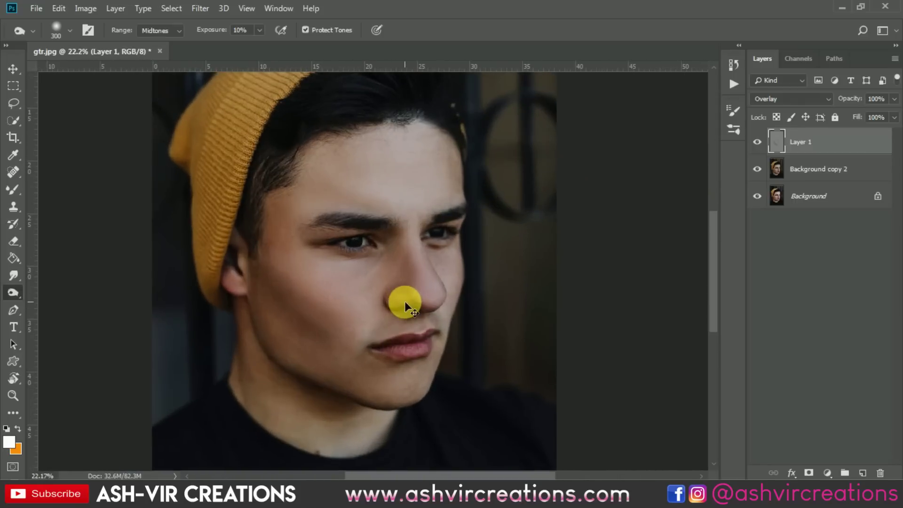
left_click_drag(385, 332, 434, 285)
key("ctrl+r")
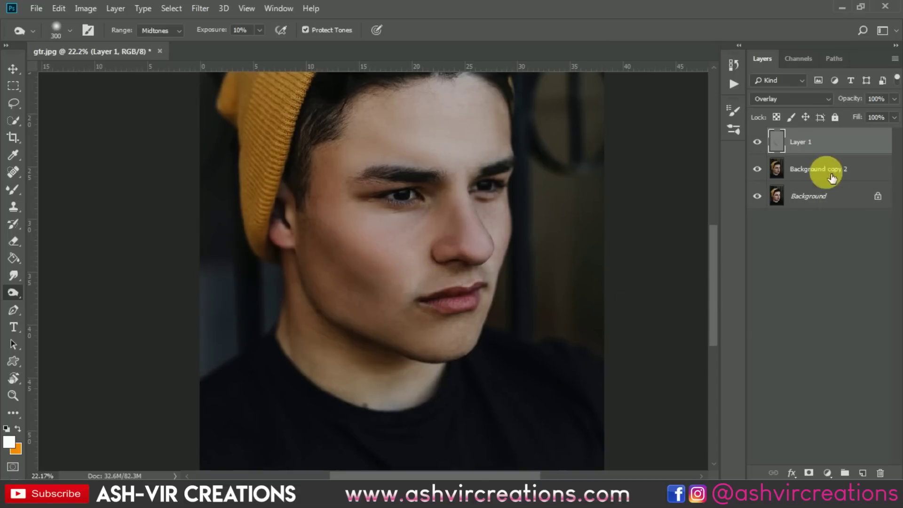
left_click(757, 141)
left_click(758, 142)
left_click(757, 141)
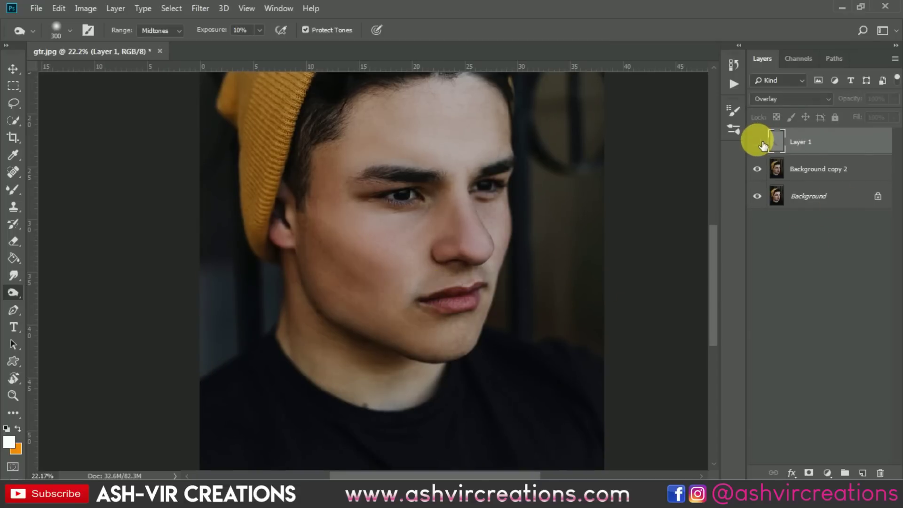
left_click(757, 142)
left_click(757, 141)
left_click(758, 142)
left_click(758, 142)
left_click(758, 142)
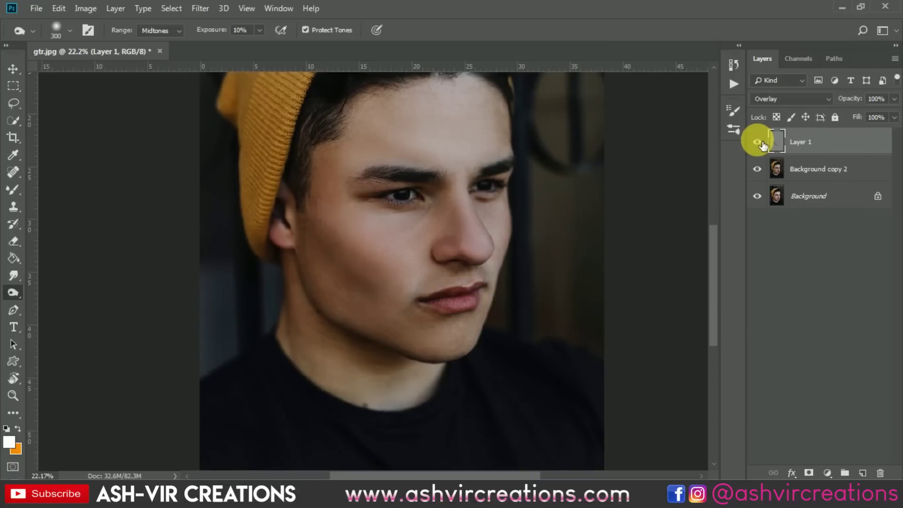
Lighten the near jaw, cheek and chin with the Dodge tool at 10% exposure, using brushes from 200 to 400 px.
right_click(12, 292)
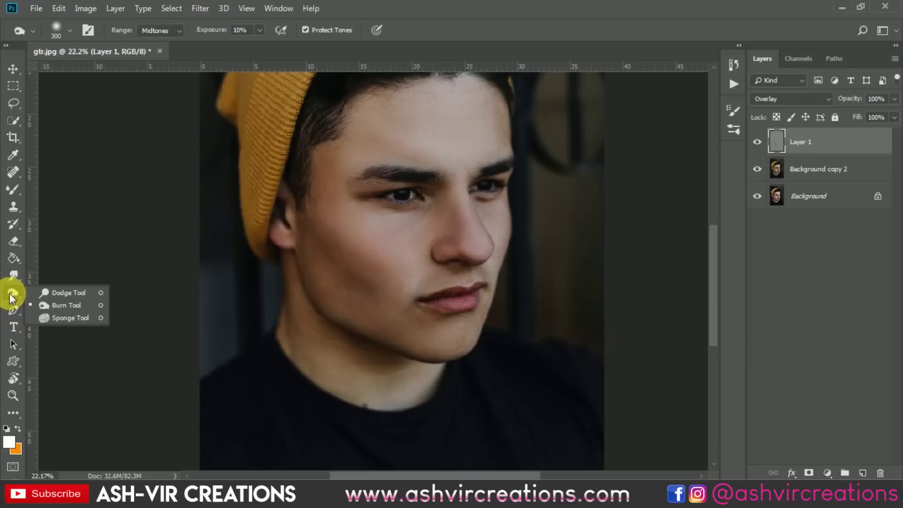
left_click(33, 305)
left_click_drag(210, 31, 205, 32)
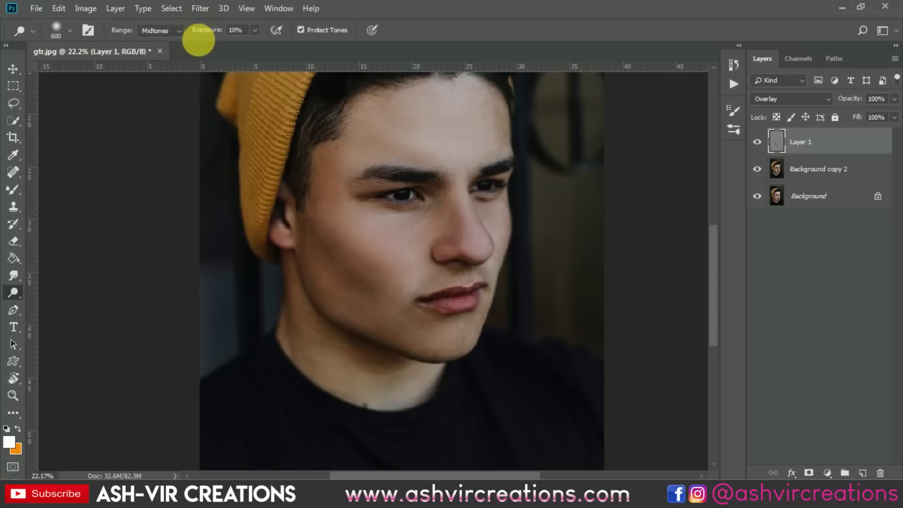
key("bracketleft")
key("bracketleft")
key("bracketleft")
key("bracketleft")
scroll(392, 336, "up", 2)
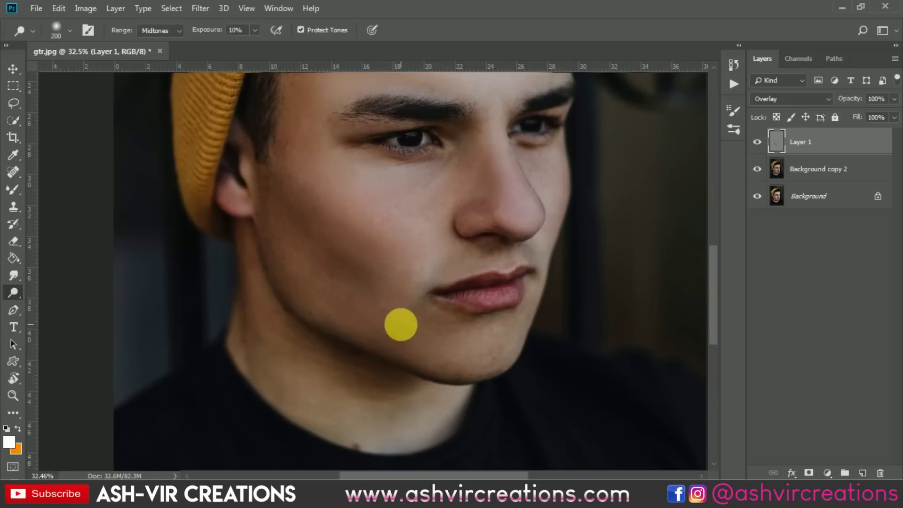
mouse_move(413, 333)
left_mouse_down()
mouse_move(330, 297)
mouse_move(274, 230)
left_mouse_up()
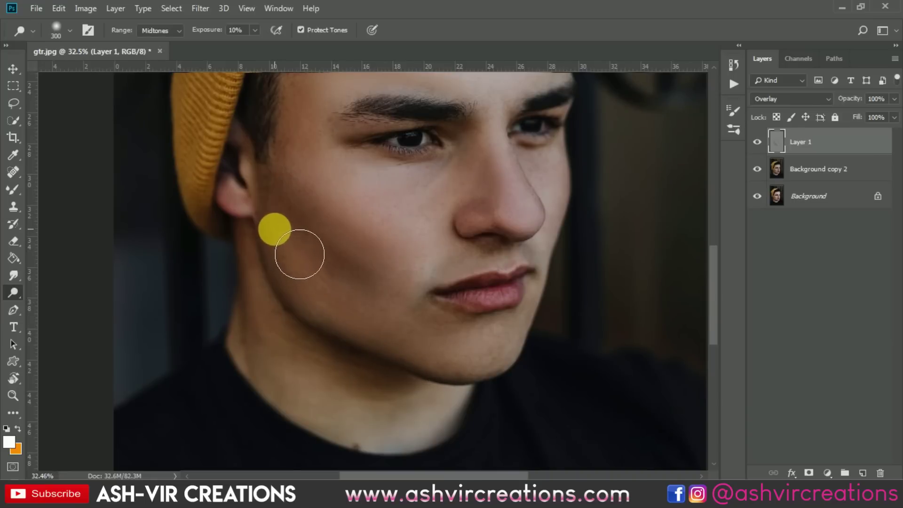
mouse_move(502, 337)
left_mouse_down()
mouse_move(384, 319)
mouse_move(453, 363)
mouse_move(467, 282)
mouse_move(362, 198)
mouse_move(357, 206)
mouse_move(414, 262)
mouse_move(490, 292)
left_mouse_up()
key("bracketright")
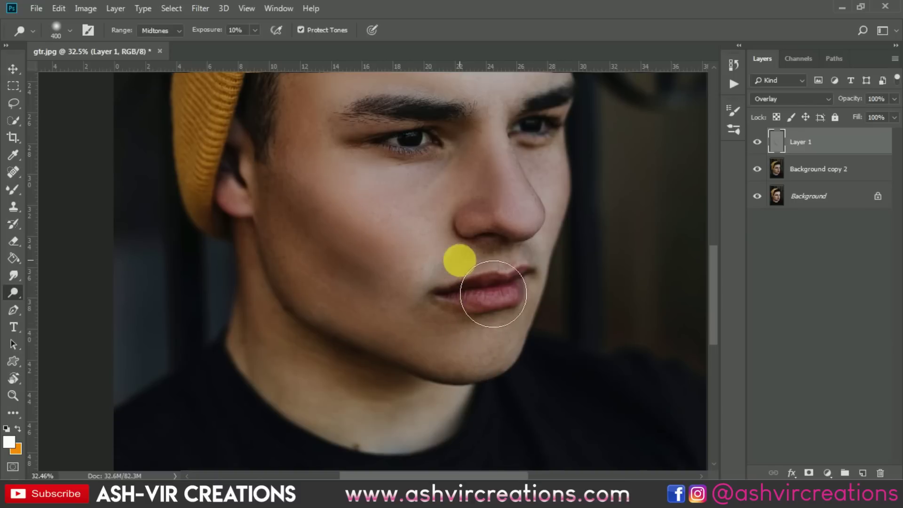
Dodge the forehead and the area around the near eye and temple, varying the brush size down to 250 px.
scroll(517, 282, "down", 2)
key("bracketright")
scroll(510, 198, "up", 2)
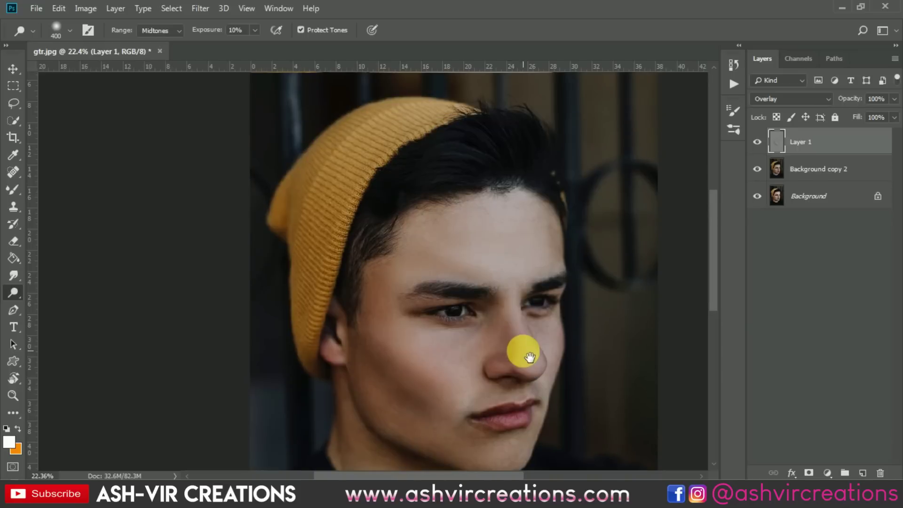
key("bracketright")
mouse_move(500, 273)
left_mouse_down()
mouse_move(485, 208)
mouse_move(456, 196)
mouse_move(509, 196)
mouse_move(521, 252)
mouse_move(478, 241)
left_mouse_up()
key("bracketleft")
key("bracketleft")
key("bracketleft")
key("bracketleft")
key("bracketleft")
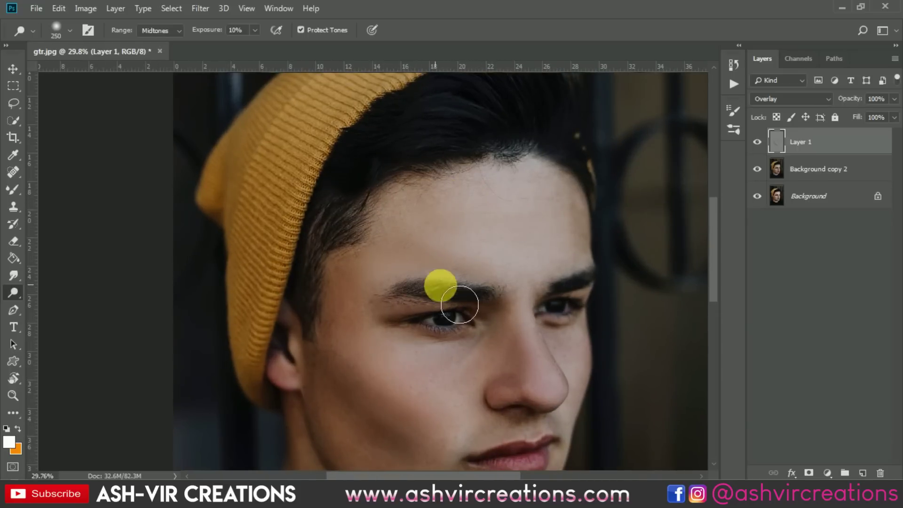
key("bracketright")
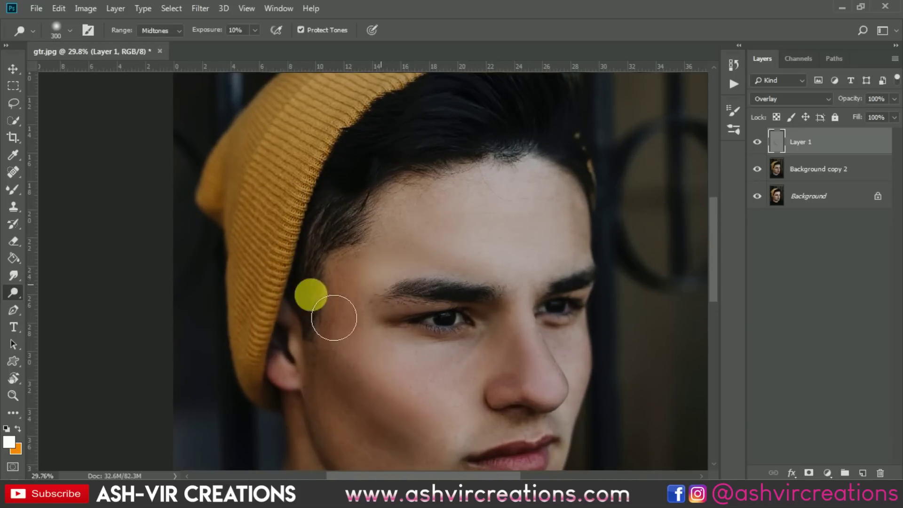
Dodge the far side of the face, then the mouth area with the brush reduced to 175 px.
mouse_move(579, 335)
left_mouse_down()
mouse_move(535, 298)
mouse_move(561, 406)
mouse_move(540, 305)
mouse_move(572, 403)
mouse_move(559, 410)
mouse_move(558, 395)
mouse_move(592, 365)
left_mouse_up()
key("bracketleft")
key("bracketleft")
key("bracketleft")
left_click_drag(564, 301, 556, 181)
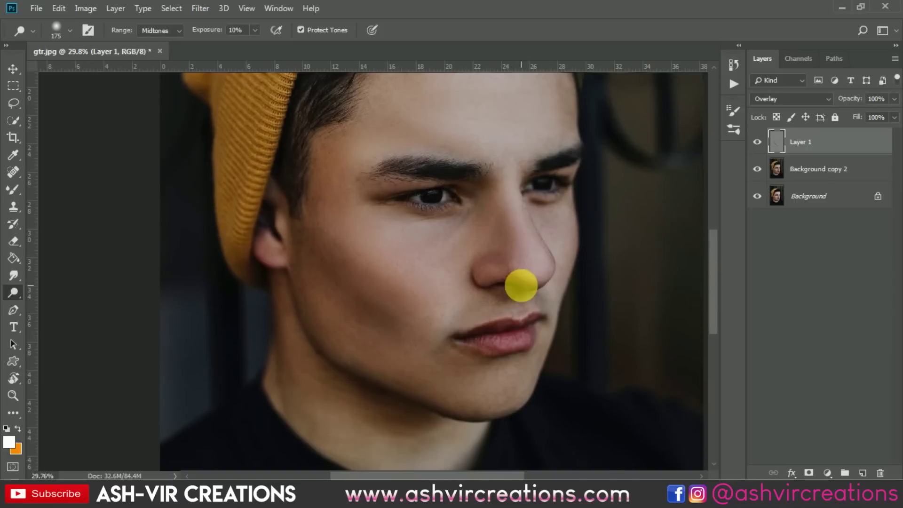
scroll(521, 285, "up", 1)
mouse_move(466, 339)
left_mouse_down()
mouse_move(533, 328)
mouse_move(491, 314)
mouse_move(478, 290)
mouse_move(473, 328)
mouse_move(550, 323)
left_mouse_up()
scroll(550, 323, "down", 3)
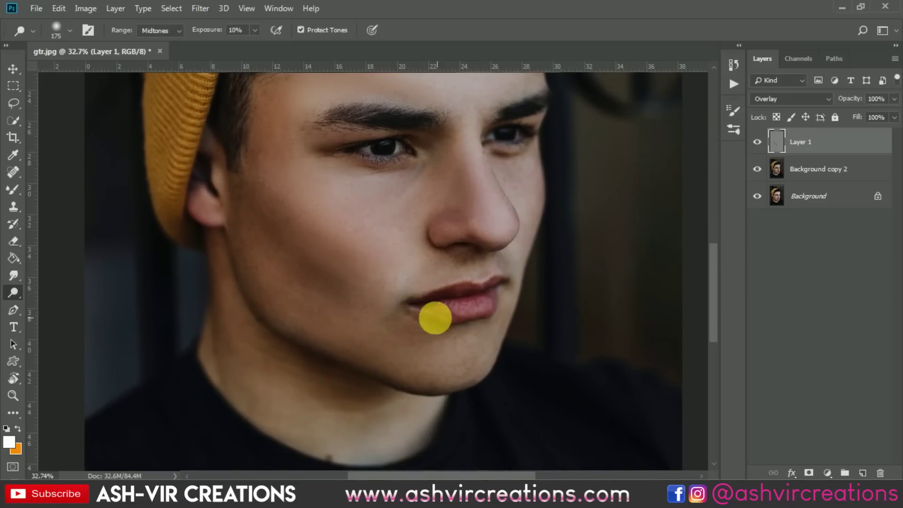
Toggle Layer 1's visibility to compare the portrait before and after dodging and burning, leaving the layer shown.
scroll(460, 346, "down", 3)
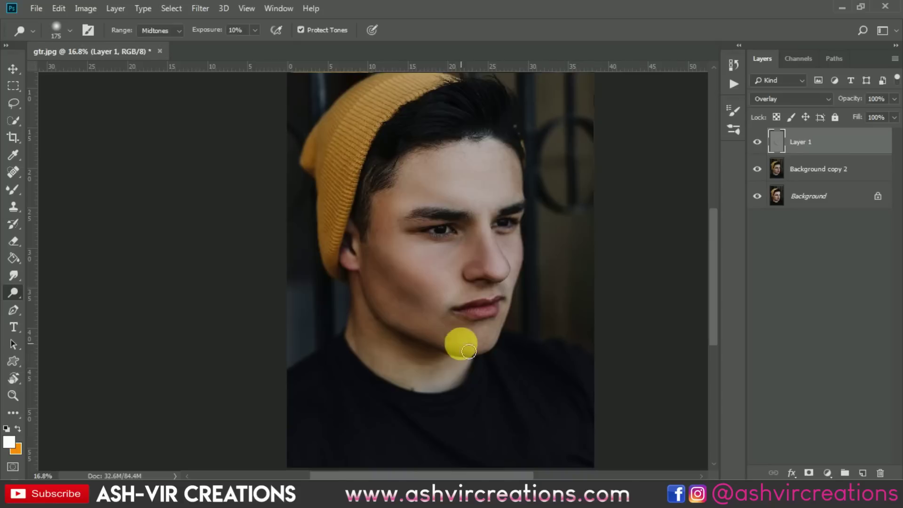
scroll(460, 342, "up", 4)
mouse_move(536, 222)
left_mouse_down()
mouse_move(545, 258)
mouse_move(549, 221)
mouse_move(527, 214)
mouse_move(531, 207)
left_mouse_up()
scroll(565, 195, "down", 3)
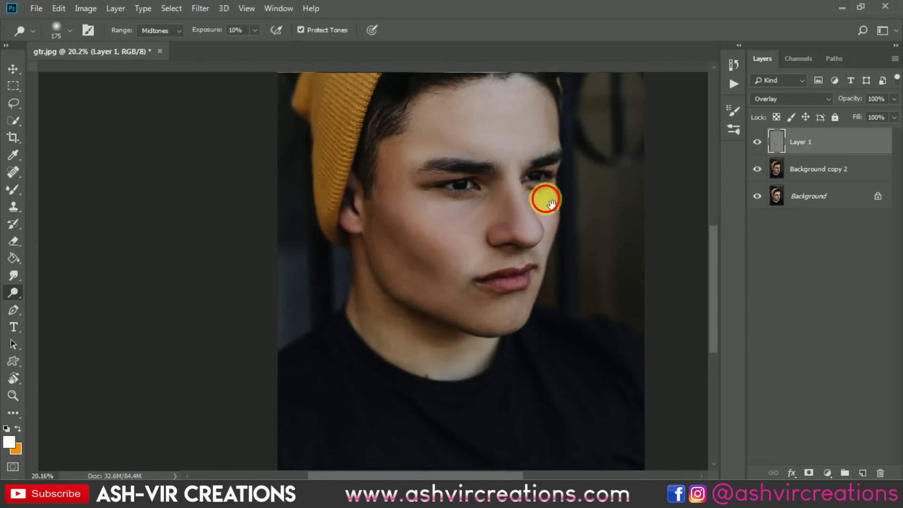
left_click(758, 142)
left_click(758, 142)
scroll(569, 224, "up", 1)
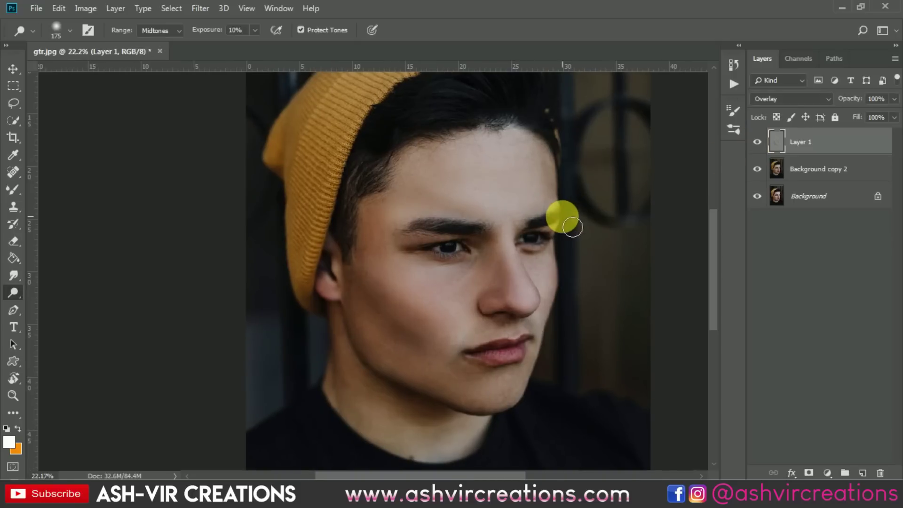
key("v")
left_click(757, 142)
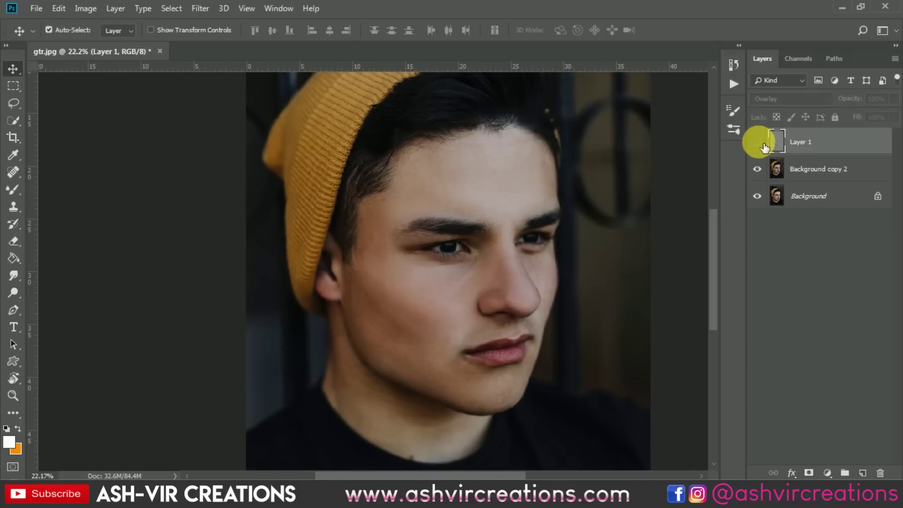
left_click(758, 142)
left_click(763, 143)
left_click(763, 143)
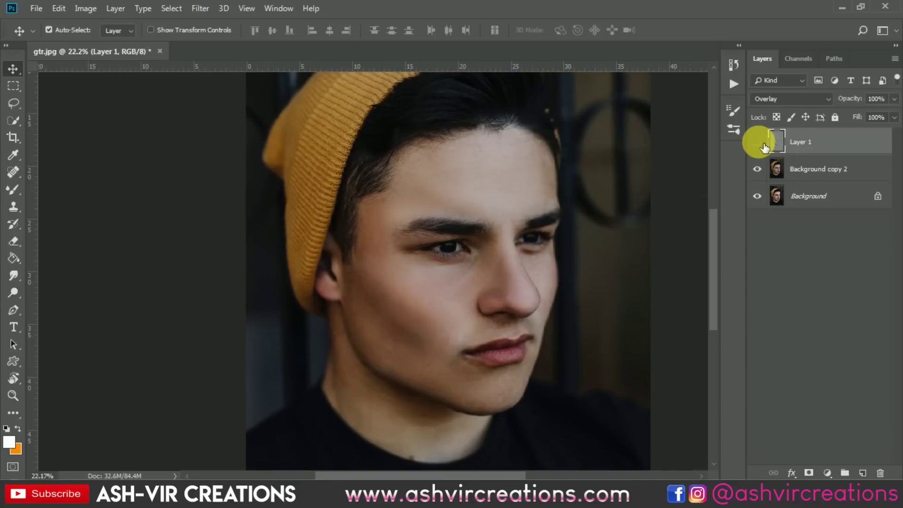
left_click(764, 147)
left_click(764, 147)
left_click(764, 148)
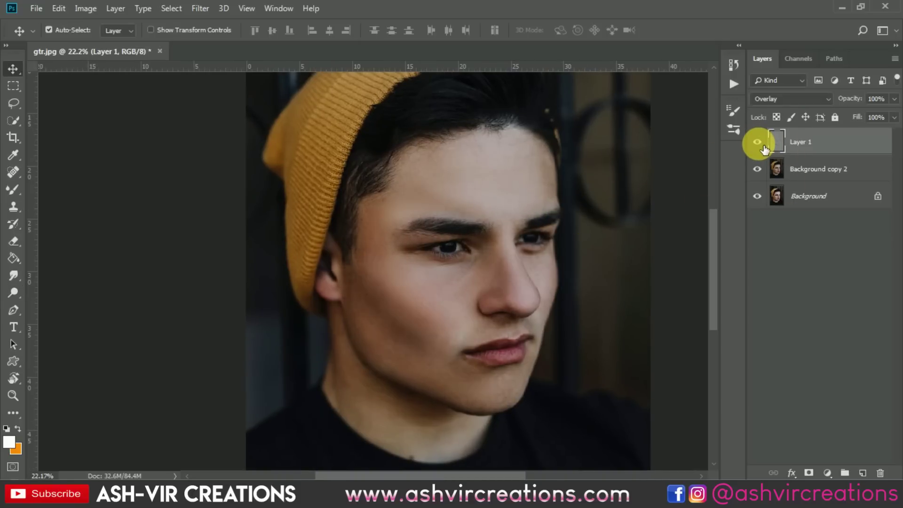
Merge Layer 1 and Background copy 2 into a single layer.
left_click(816, 170, "shift")
right_click(808, 168)
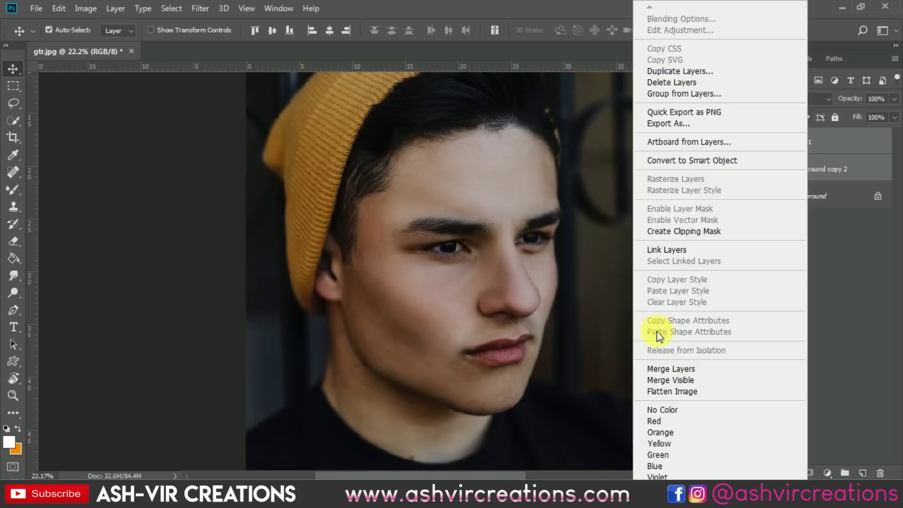
left_click(670, 372)
scroll(514, 252, "down", 1)
scroll(509, 241, "down", 1)
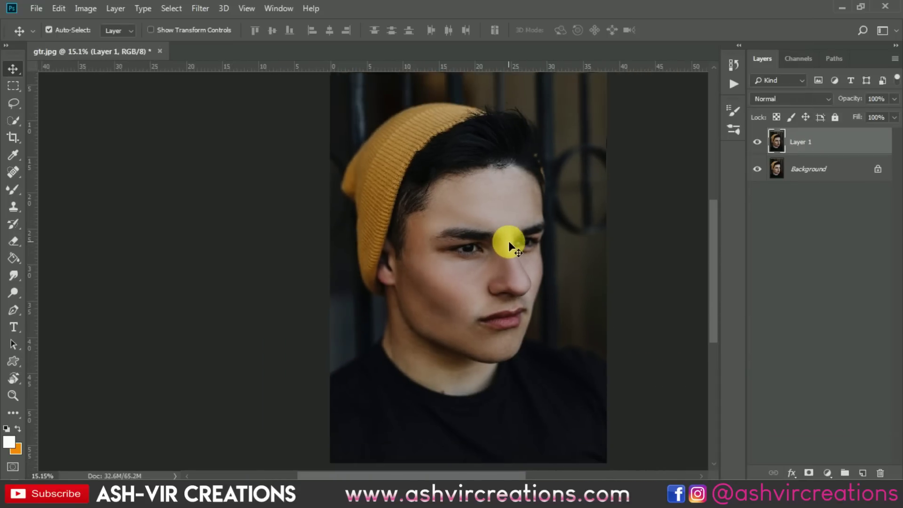
scroll(509, 241, "up", 2)
Open the merged layer in the Camera Raw Filter and bring up the Hue settings of the HSL Adjustments.
left_click(205, 10)
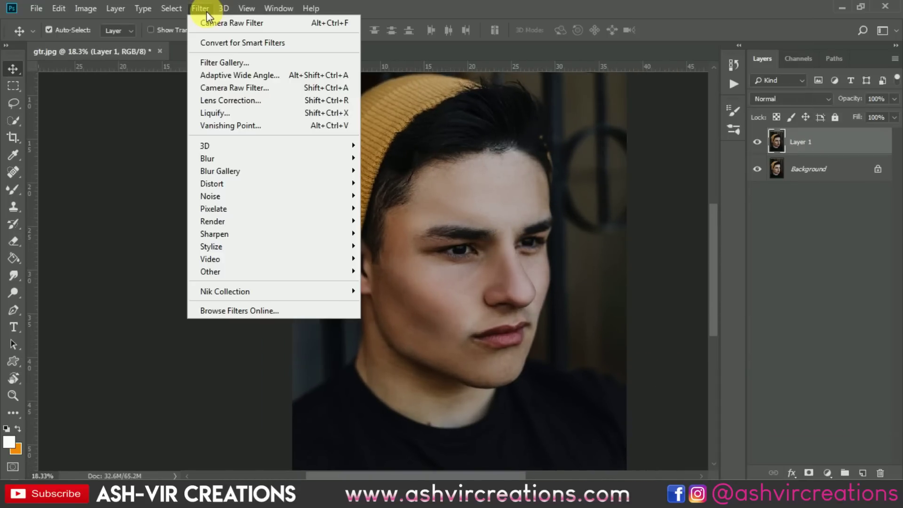
left_click(229, 88)
left_click(793, 145)
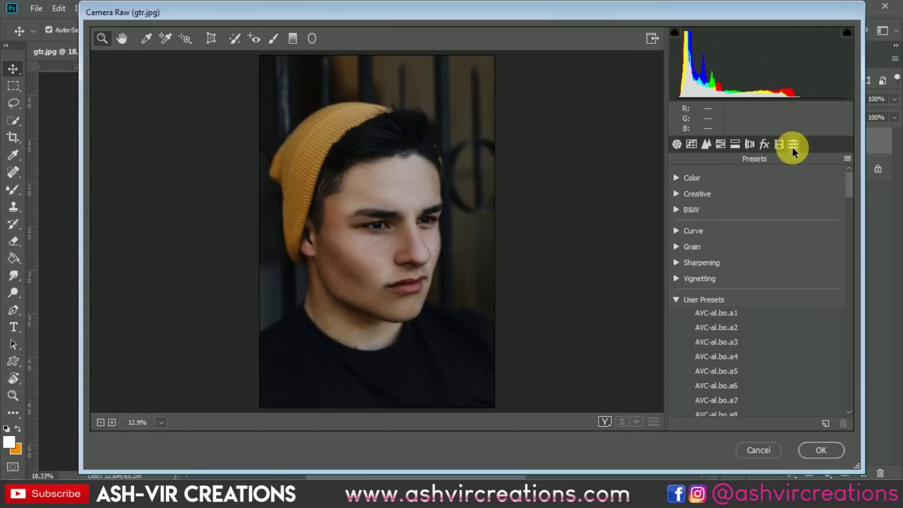
left_click(780, 145)
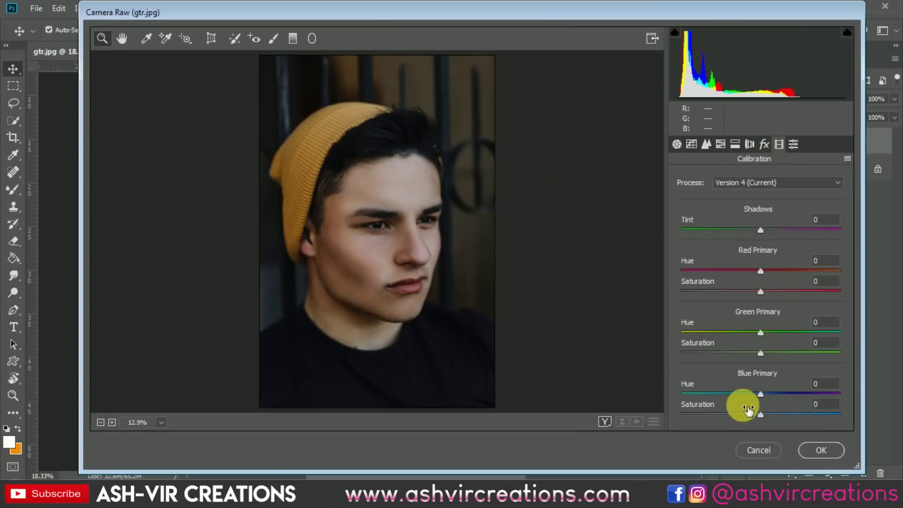
left_click(721, 145)
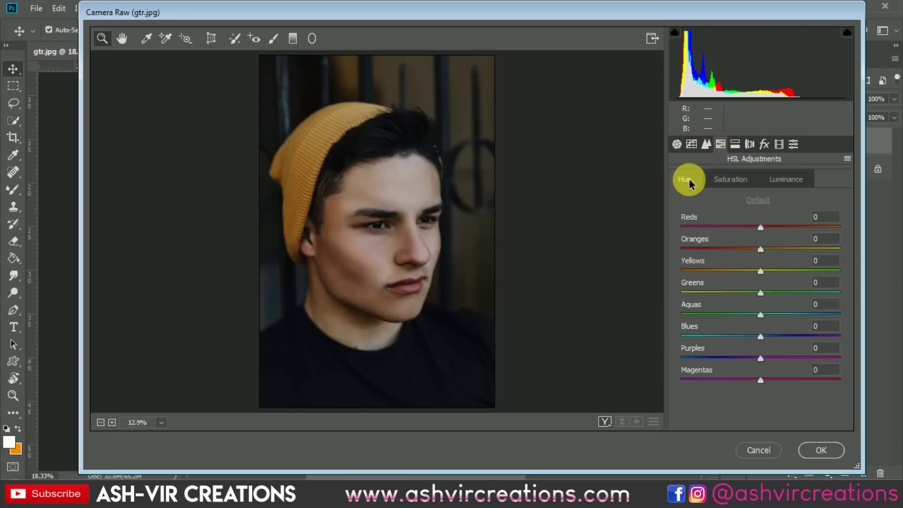
Tint the highlights in Split Toning with hue 53 and saturation 17.
left_click(404, 225)
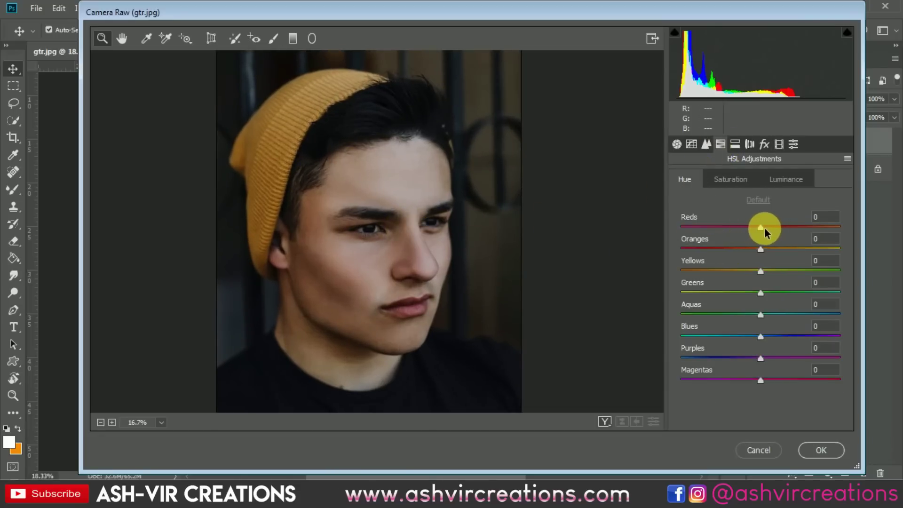
left_click_drag(763, 226, 683, 235)
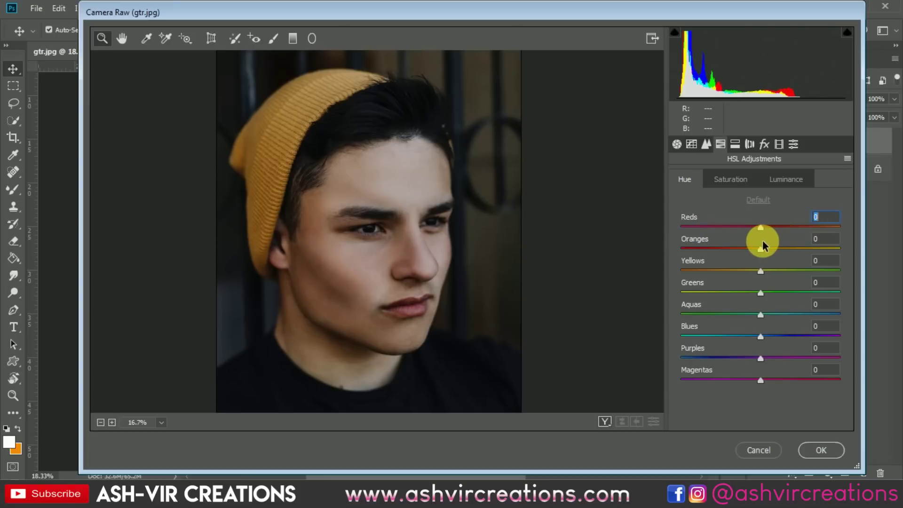
left_click(736, 144)
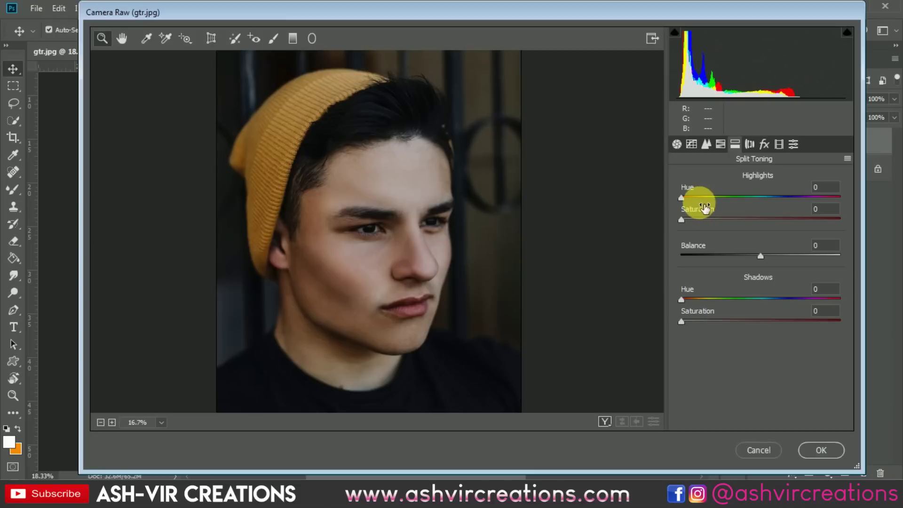
left_click(700, 219)
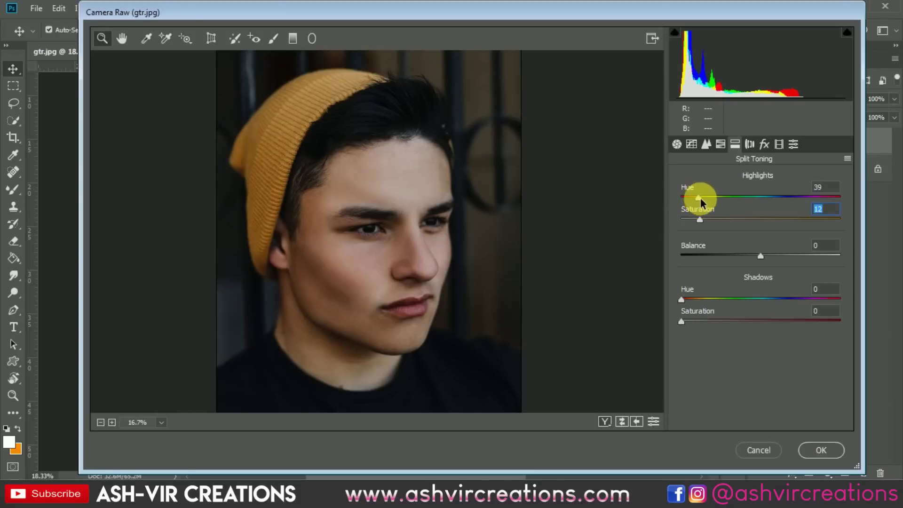
left_click_drag(700, 197, 713, 228)
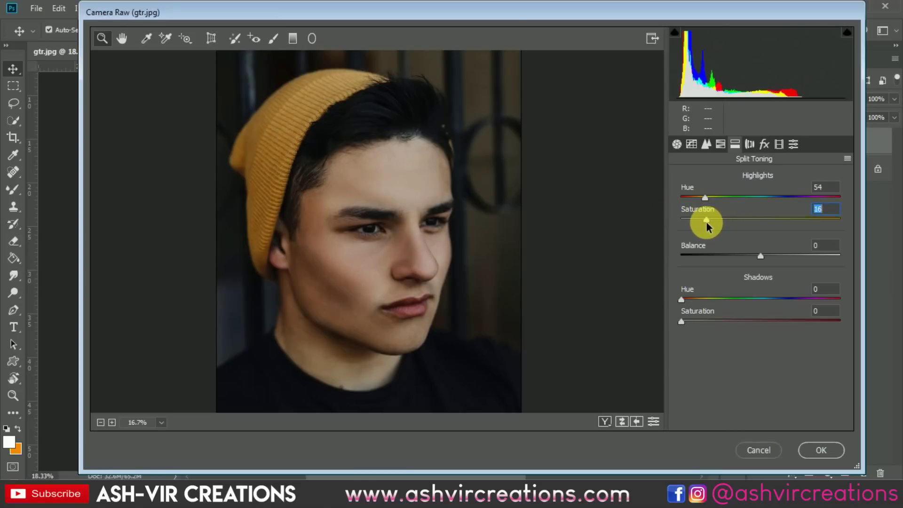
mouse_move(409, 272)
left_mouse_down()
mouse_move(393, 262)
mouse_move(408, 269)
left_mouse_up()
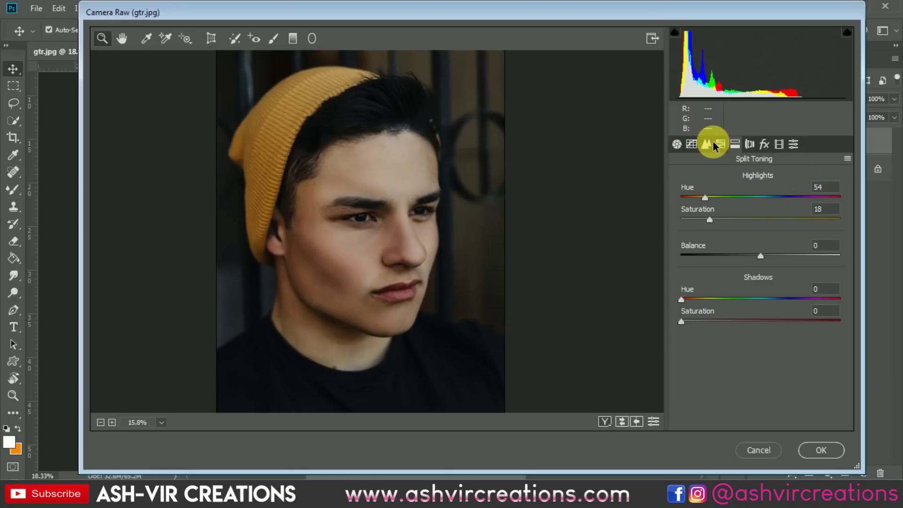
left_click_drag(711, 224, 704, 202)
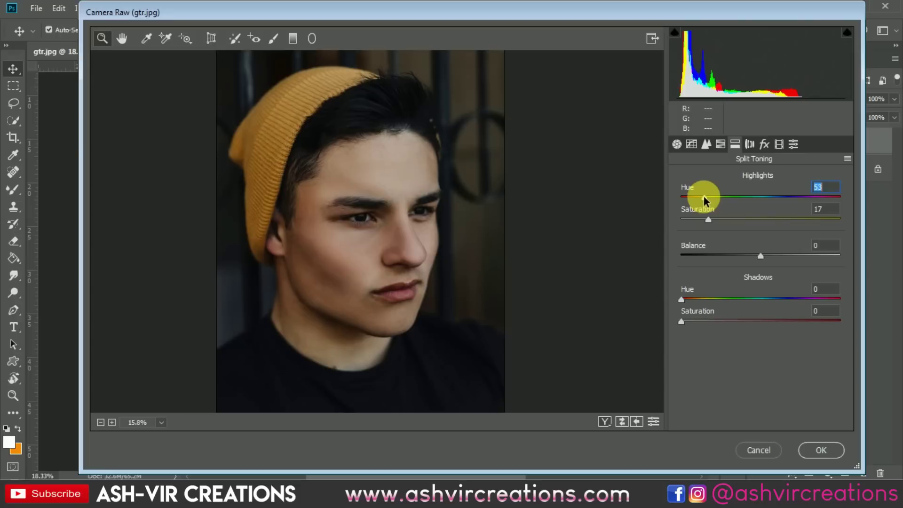
left_click_drag(393, 204, 405, 210)
left_click_drag(430, 282, 373, 214)
left_click_drag(409, 268, 405, 306)
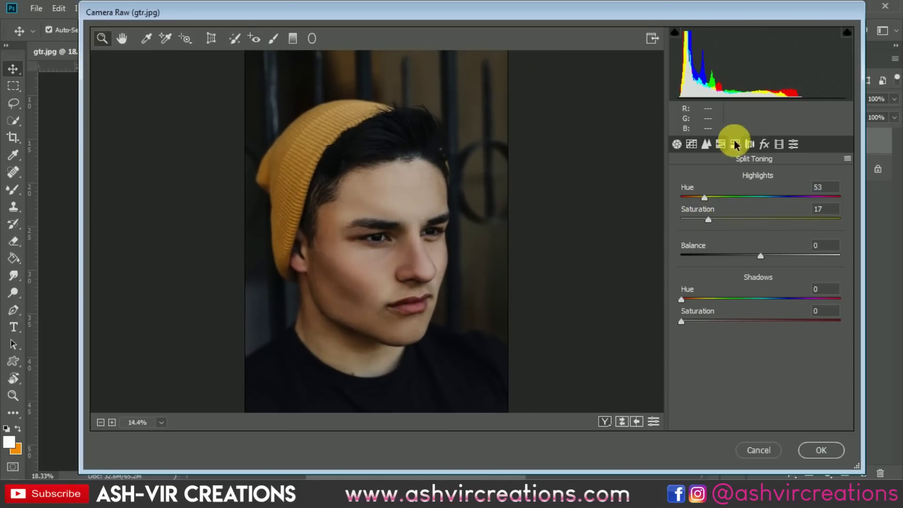
Set the Oranges hue to -3 in the HSL Adjustments and fine-tune the Oranges luminance and saturation.
left_click(707, 145)
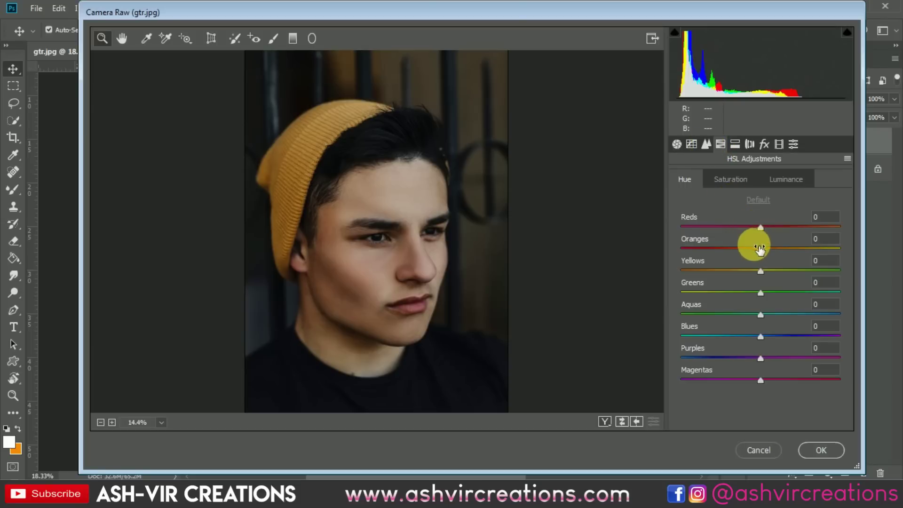
mouse_move(744, 251)
left_mouse_down()
mouse_move(791, 251)
mouse_move(750, 253)
mouse_move(775, 254)
mouse_move(759, 253)
left_mouse_up()
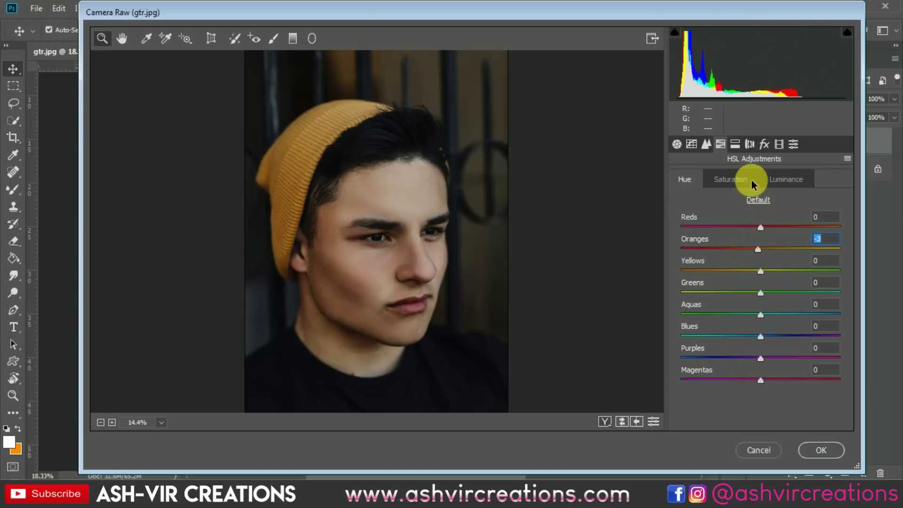
left_click(787, 181)
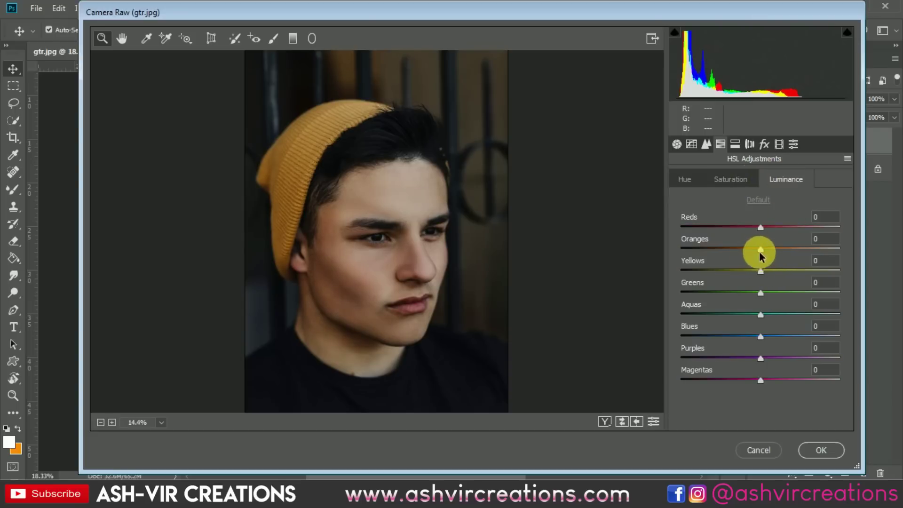
left_click_drag(745, 249, 770, 249)
left_click(745, 181)
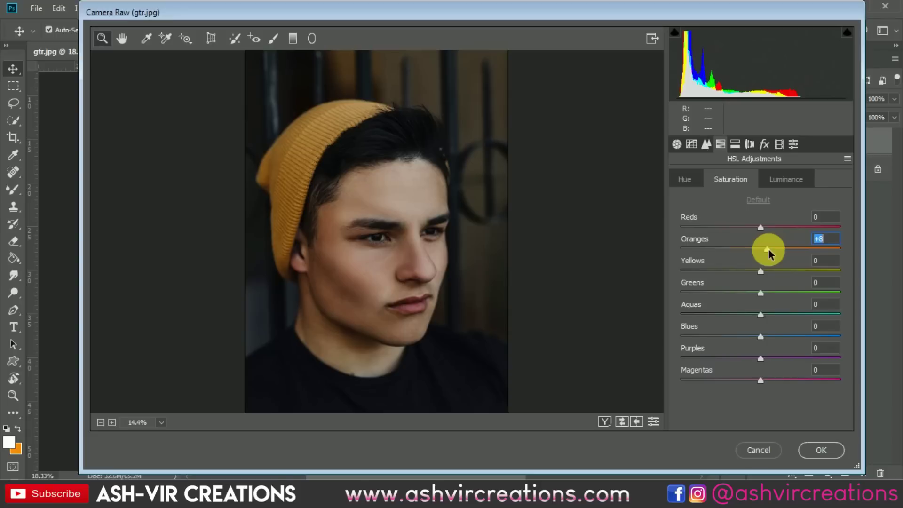
left_click_drag(769, 249, 742, 271)
Set the Reds hue to -7 and the Yellows hue to -26 in the HSL Adjustments.
left_click(690, 183)
mouse_move(759, 228)
left_mouse_down()
mouse_move(722, 228)
mouse_move(839, 241)
mouse_move(711, 234)
mouse_move(780, 236)
mouse_move(730, 236)
mouse_move(751, 236)
left_mouse_up()
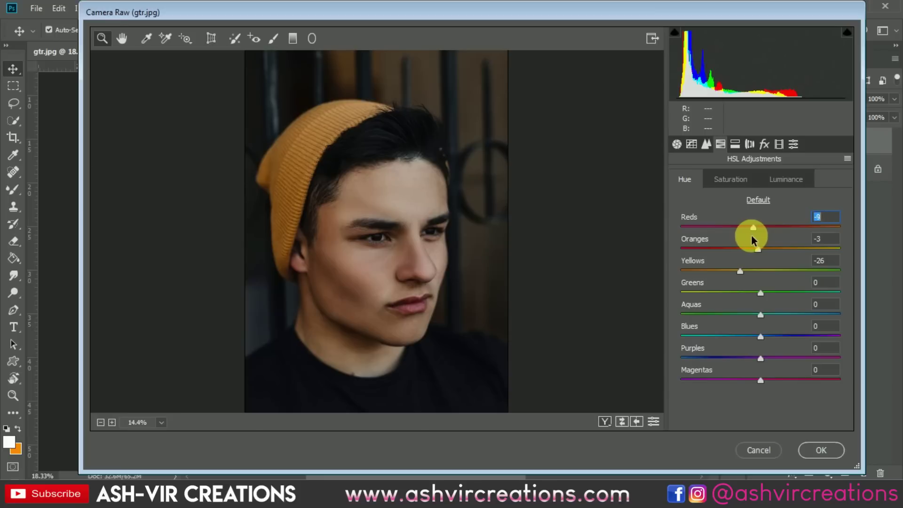
left_click_drag(421, 271, 428, 315)
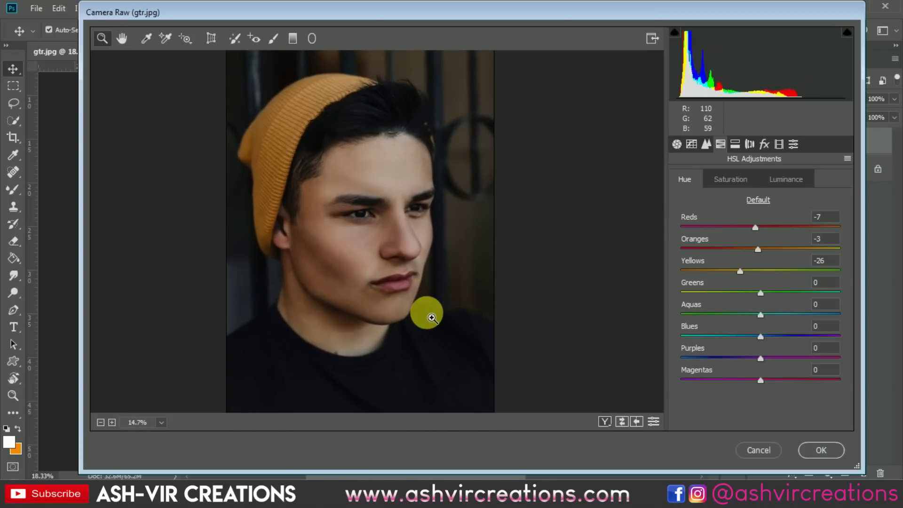
Compare the portrait in the side-by-side before and after view, and apply the Camera Raw adjustments to Layer 1.
left_click(605, 422)
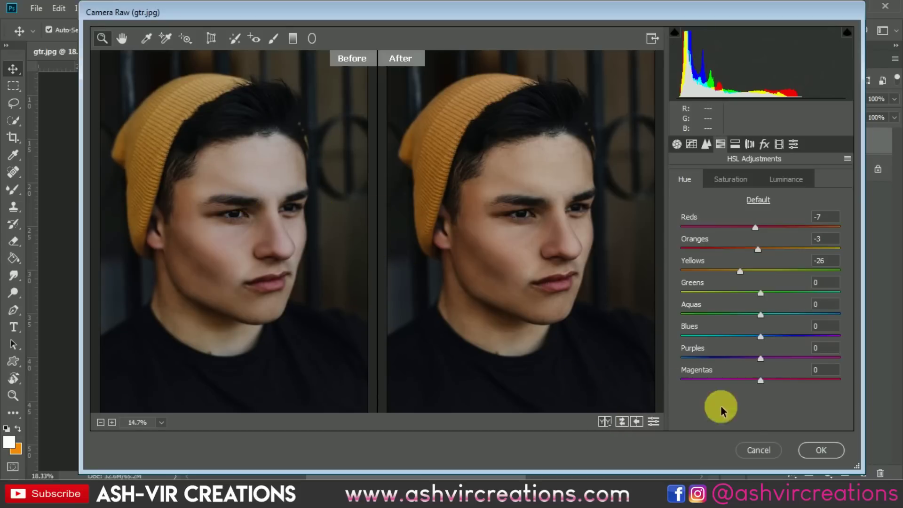
left_click(838, 452)
key("ctrl+0")
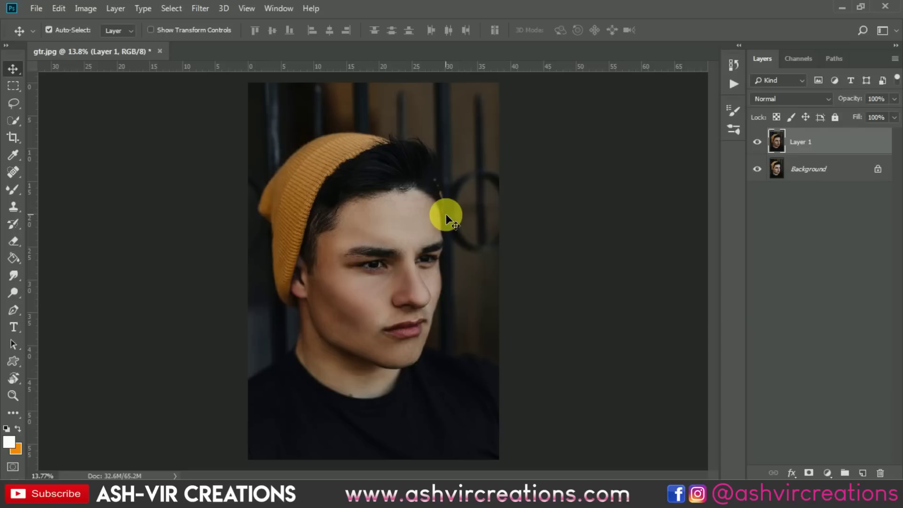
Examine the skin, facial contours and color toning of the graded portrait, both close up and as a whole.
scroll(439, 236, "up", 1)
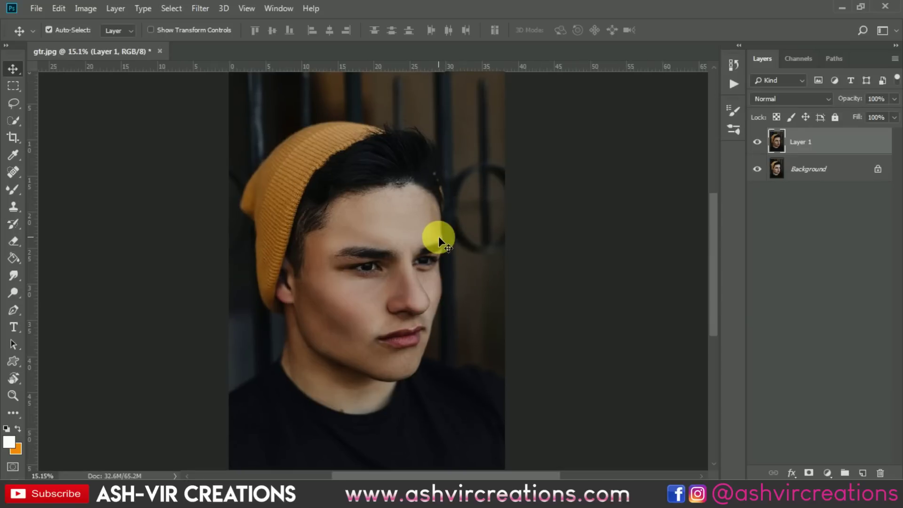
scroll(438, 236, "down", 1)
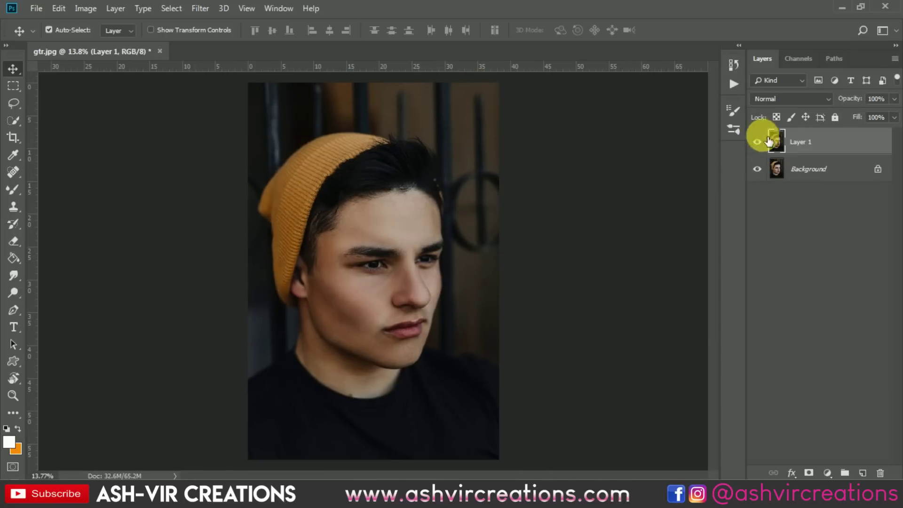
scroll(357, 306, "up", 2)
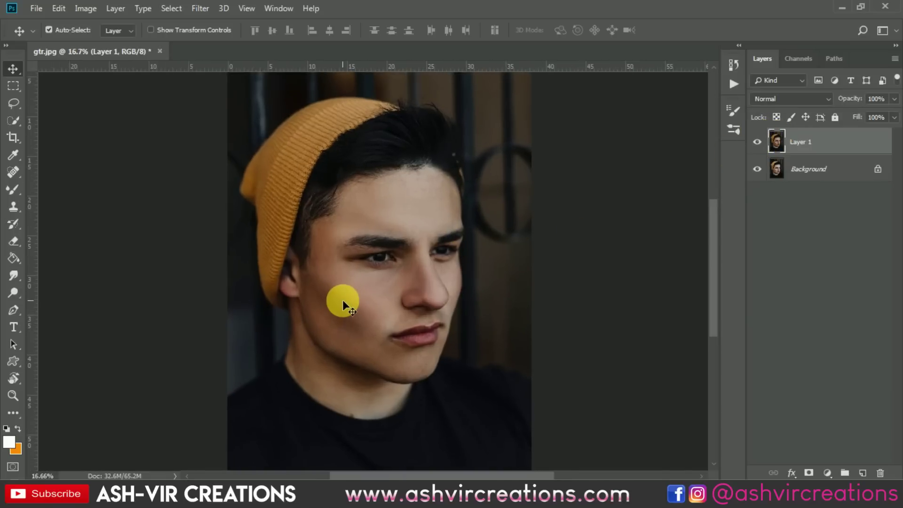
scroll(521, 212, "up", 2)
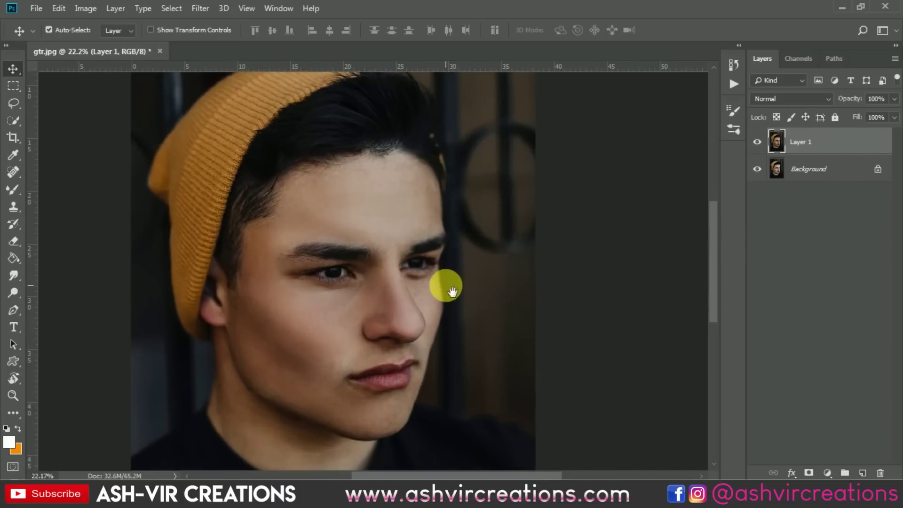
left_click_drag(446, 286, 485, 233)
scroll(456, 217, "down", 1)
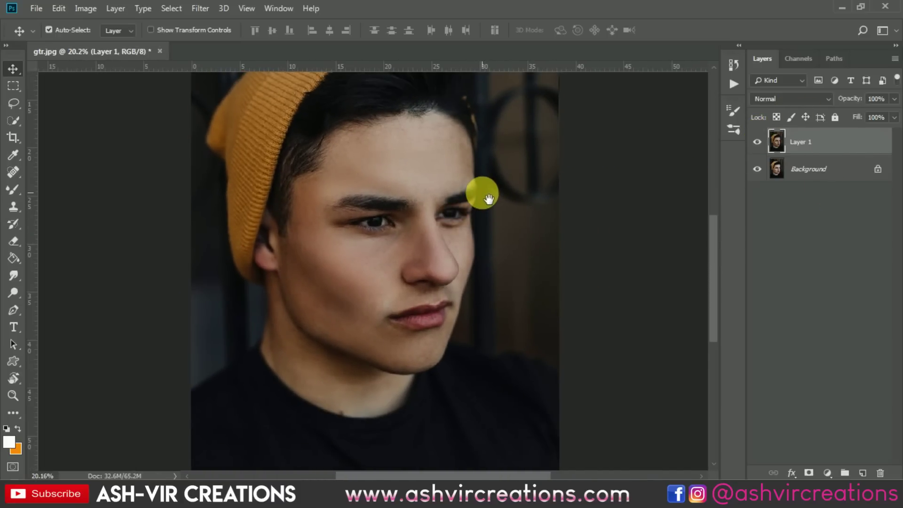
scroll(487, 216, "up", 1)
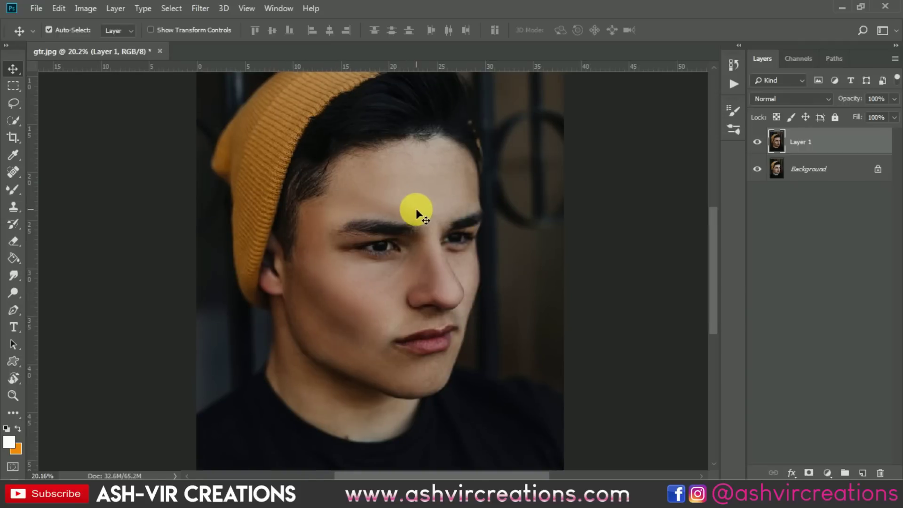
scroll(416, 207, "down", 2)
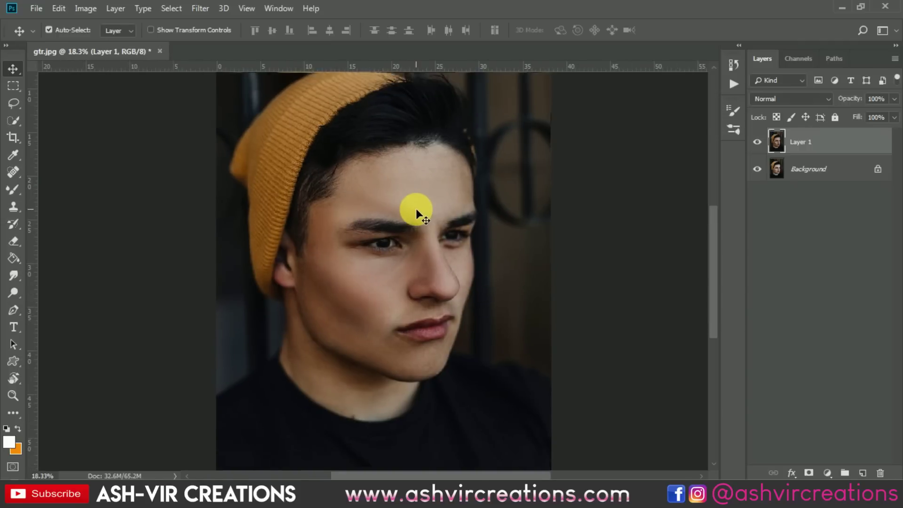
scroll(499, 222, "down", 1)
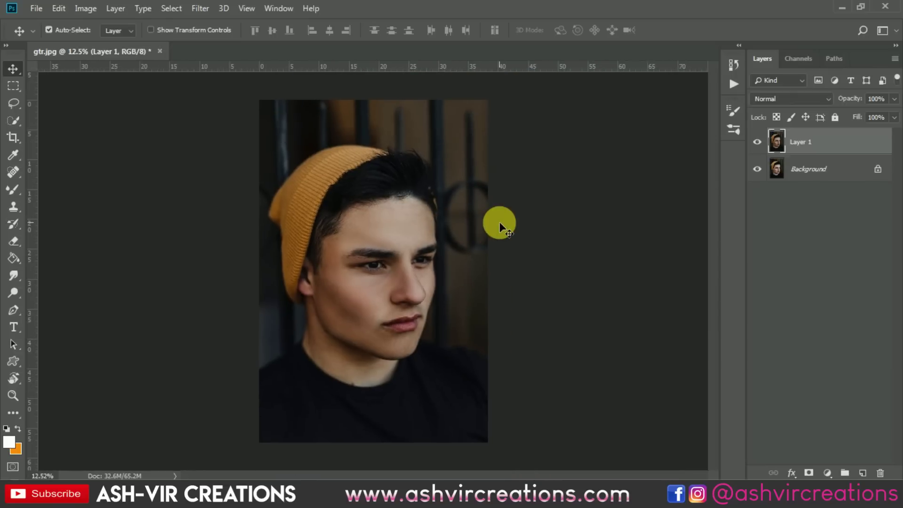
scroll(357, 252, "up", 3)
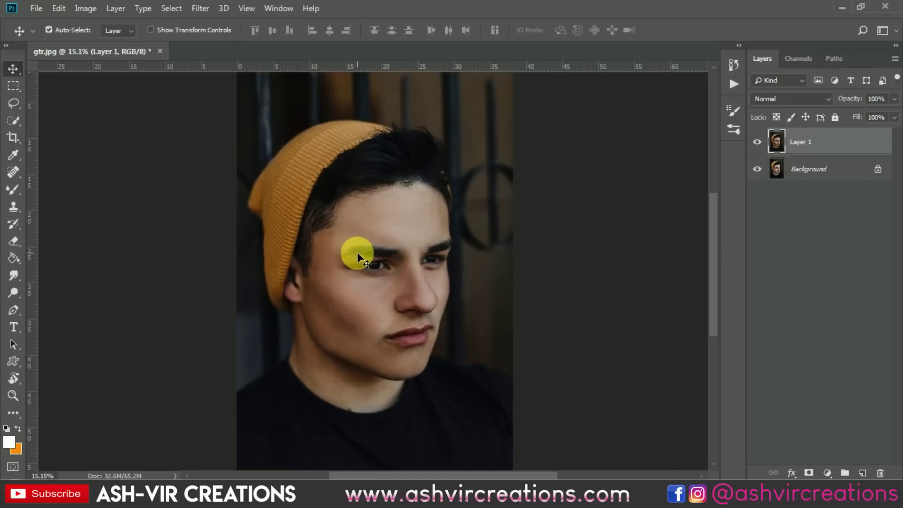
left_click_drag(421, 256, 507, 238)
key("ctrl+r")
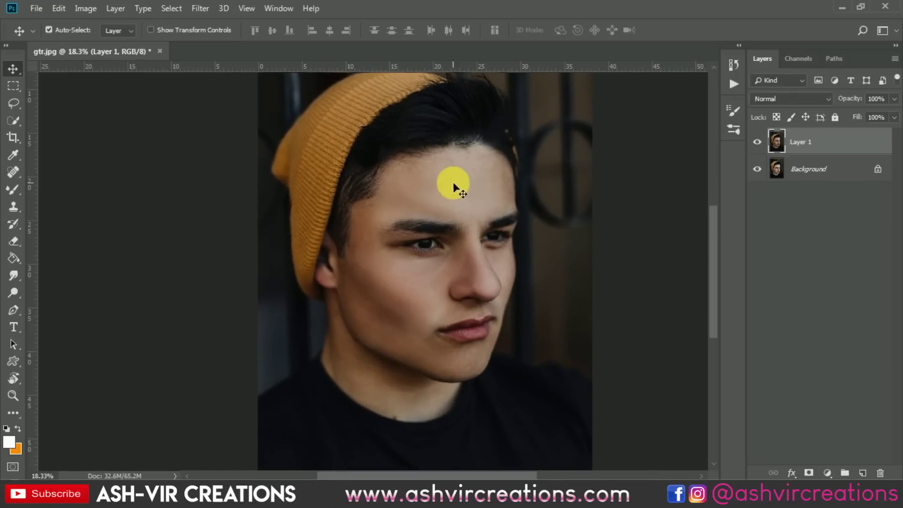
scroll(473, 216, "up", 2)
scroll(473, 215, "down", 2)
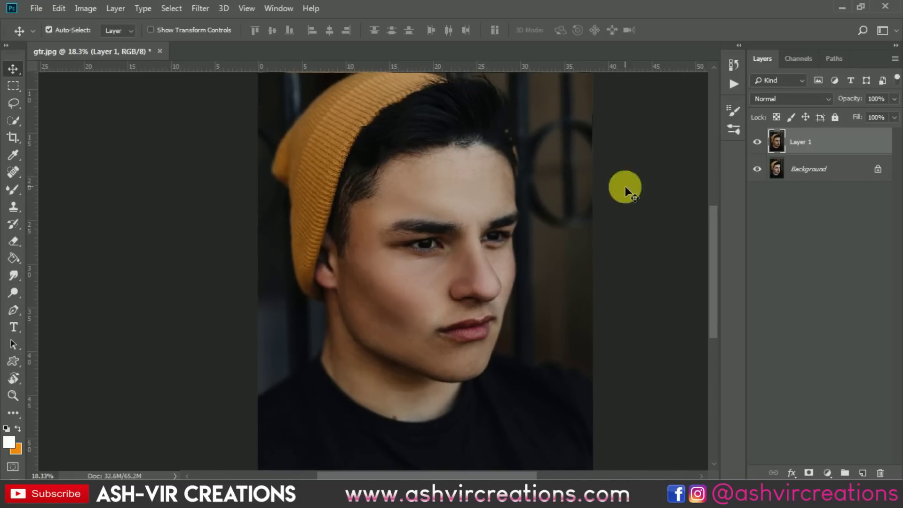
Toggle Layer 1's visibility repeatedly to compare the retouched face with the original close up.
left_click(758, 143)
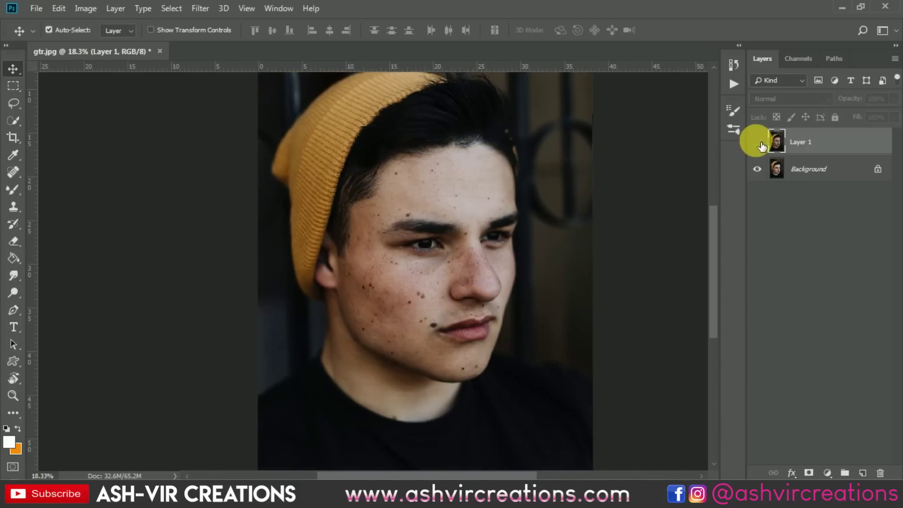
left_click(758, 143)
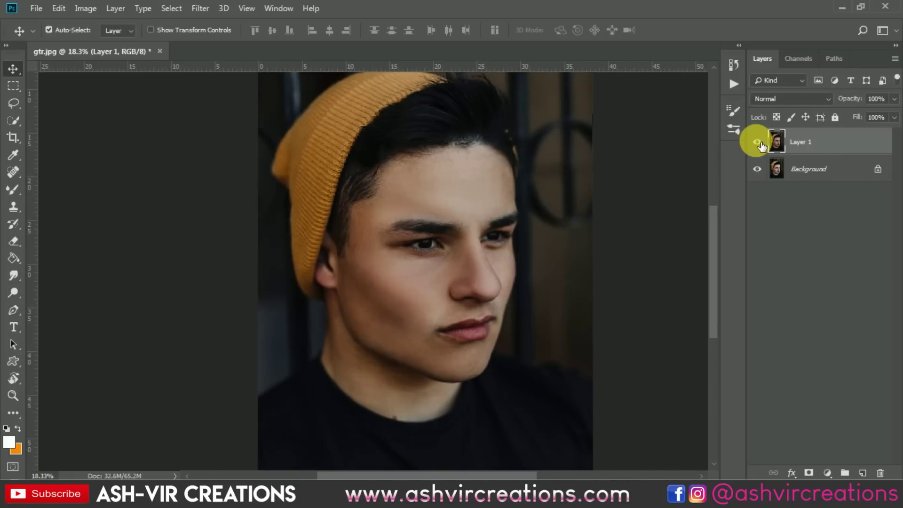
left_click(758, 143)
left_click(758, 143)
left_click(758, 143)
left_click(759, 143)
left_click(759, 143)
Compare the full portrait with the original by switching Layer 1 off and on, leaving the layer shown.
scroll(460, 262, "down", 3)
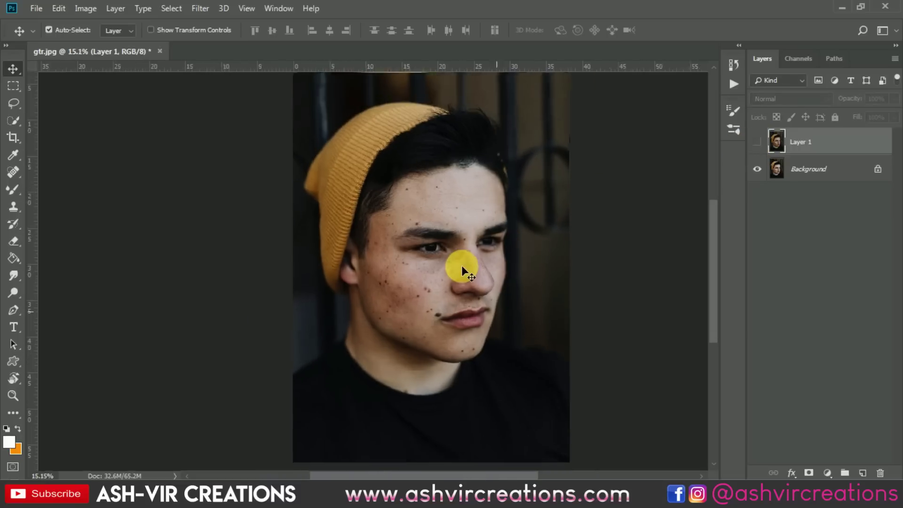
left_click(767, 143)
left_click(765, 144)
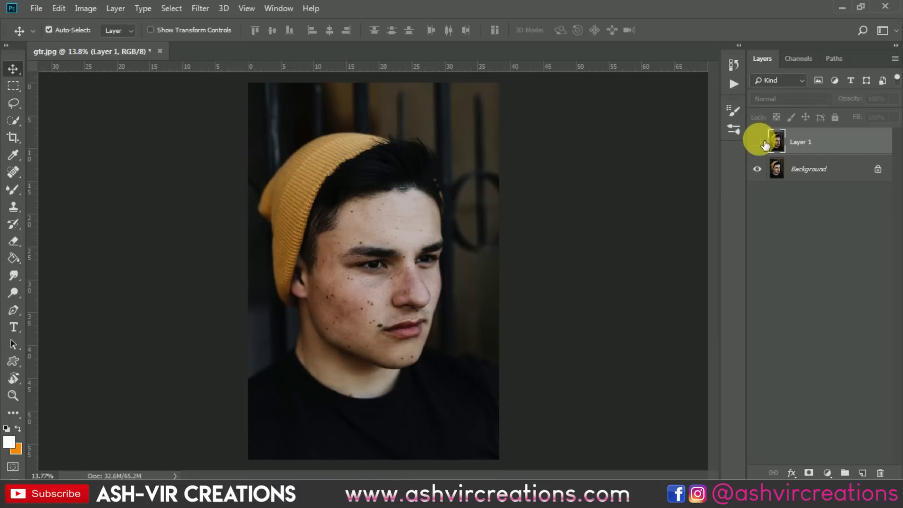
left_click(765, 144)
left_click(765, 144)
left_click(765, 144)
scroll(464, 264, "down", 1)
scroll(464, 264, "up", 1)
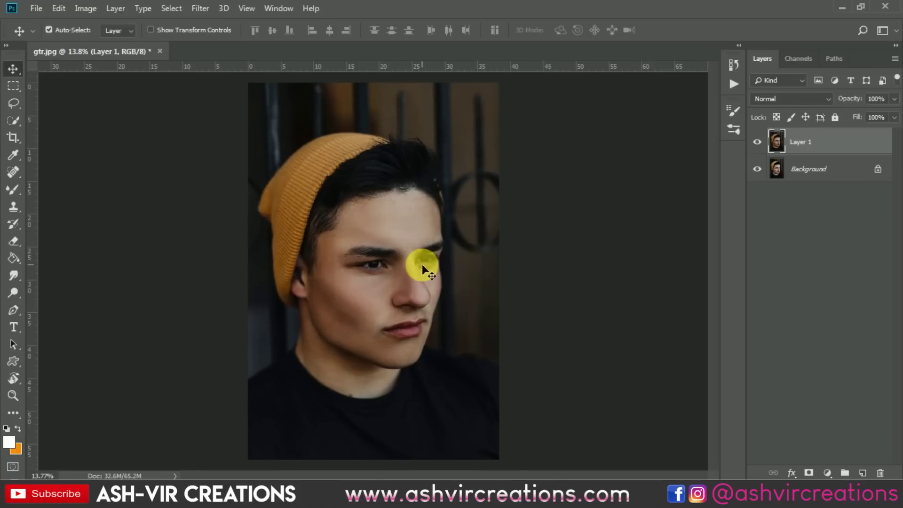
scroll(422, 264, "up", 1)
scroll(418, 264, "down", 1)
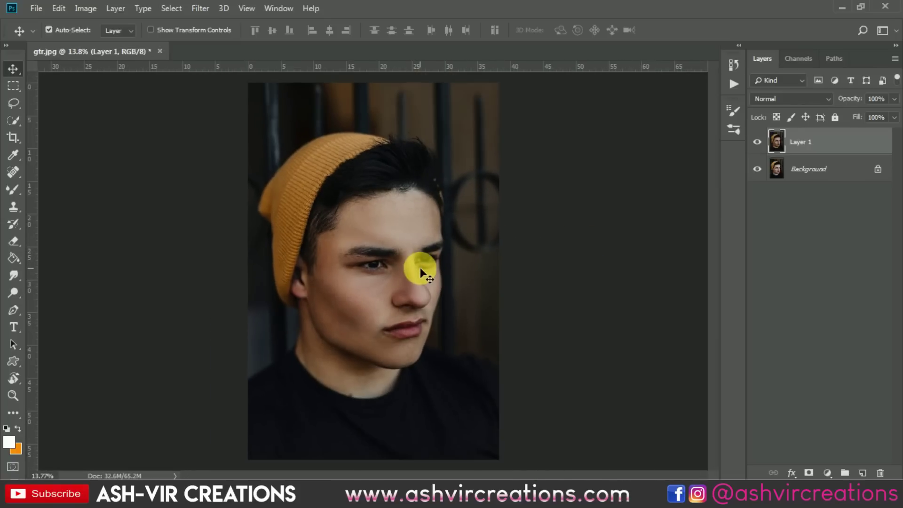
left_click(759, 143)
left_click(760, 143)
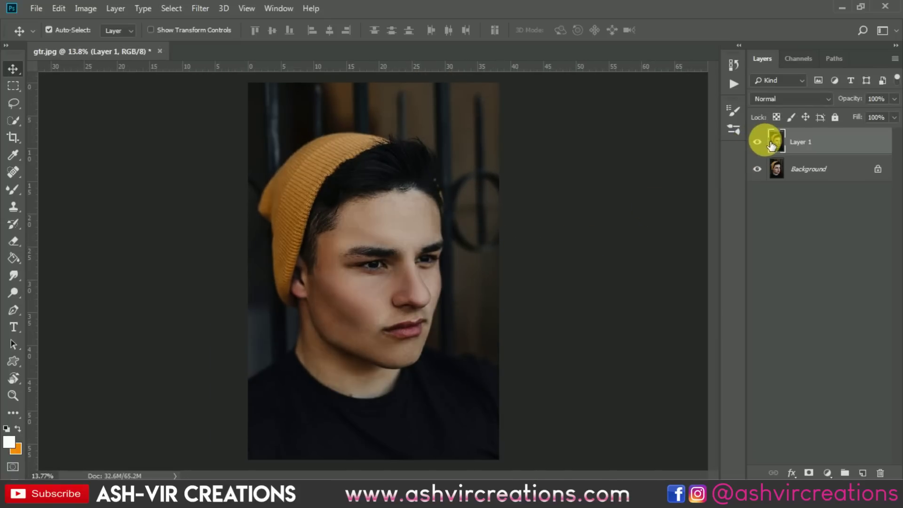
left_click(760, 143)
left_click(760, 143)
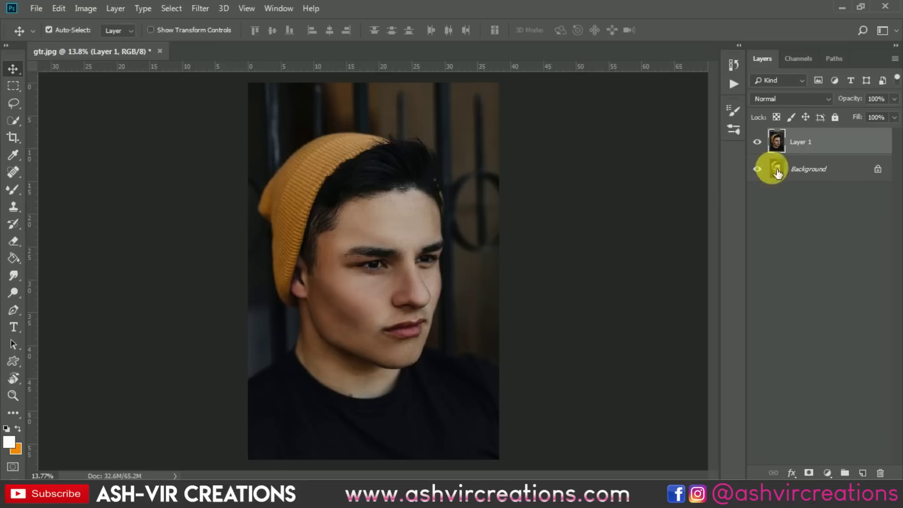
Compare the smoothed skin and toned face with the original close up by hiding and showing Layer 1 several times.
left_click(760, 142)
left_click(760, 142)
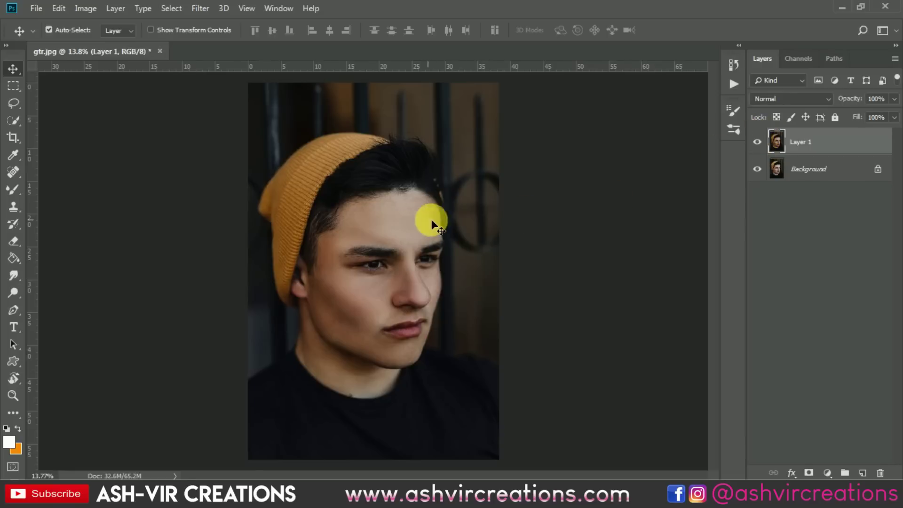
scroll(451, 221, "up", 6)
left_click_drag(527, 224, 579, 182)
left_click(772, 143)
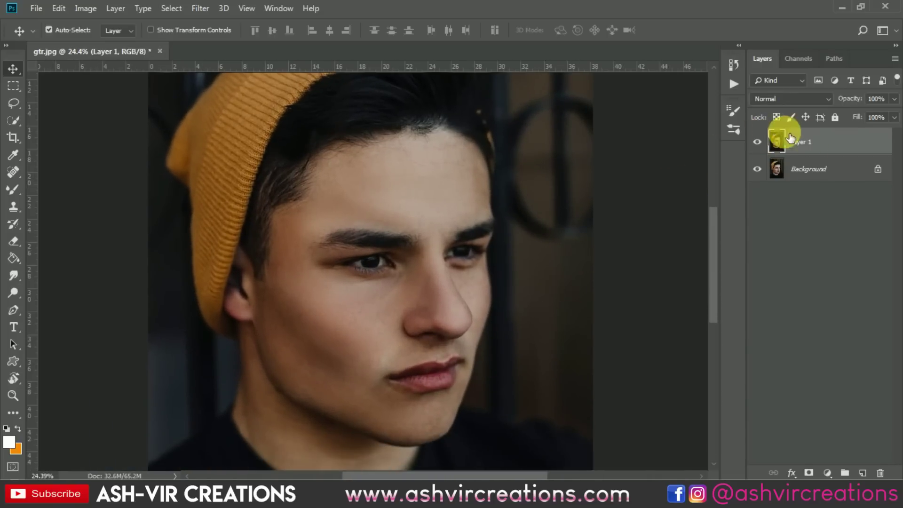
left_click(766, 145)
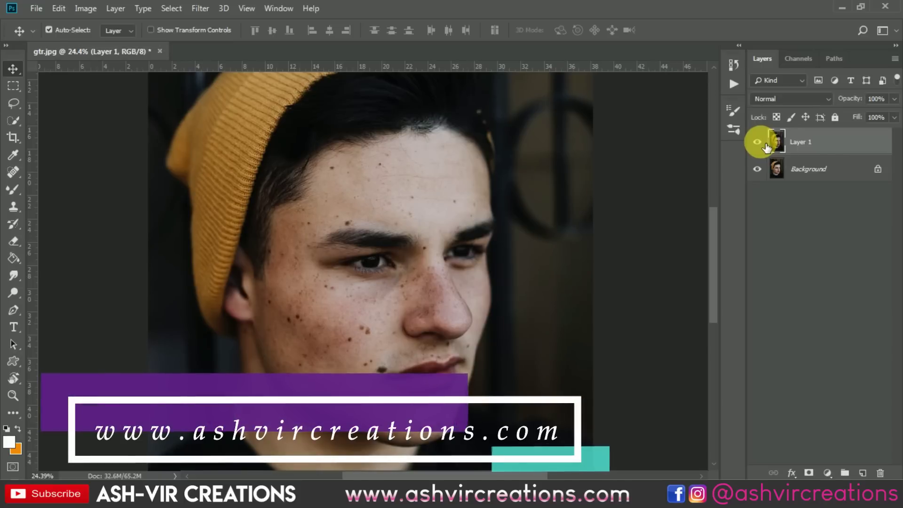
left_click(765, 145)
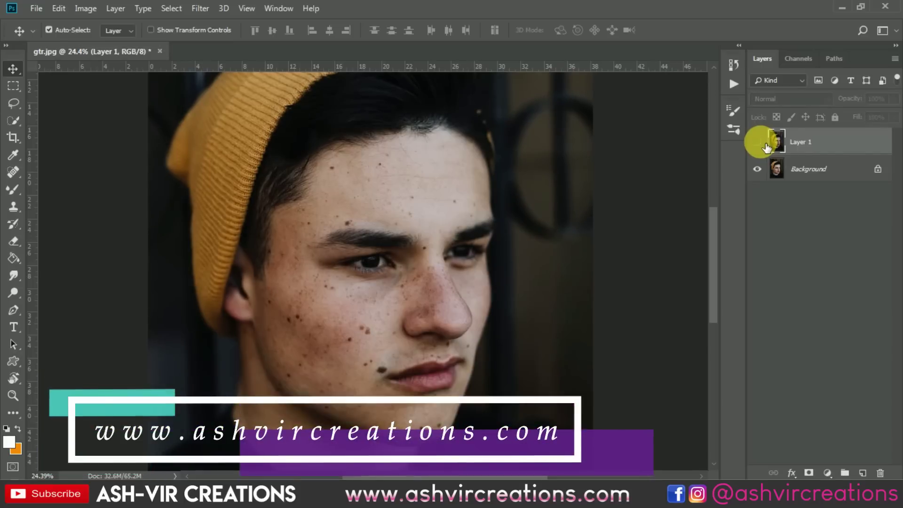
left_click(766, 145)
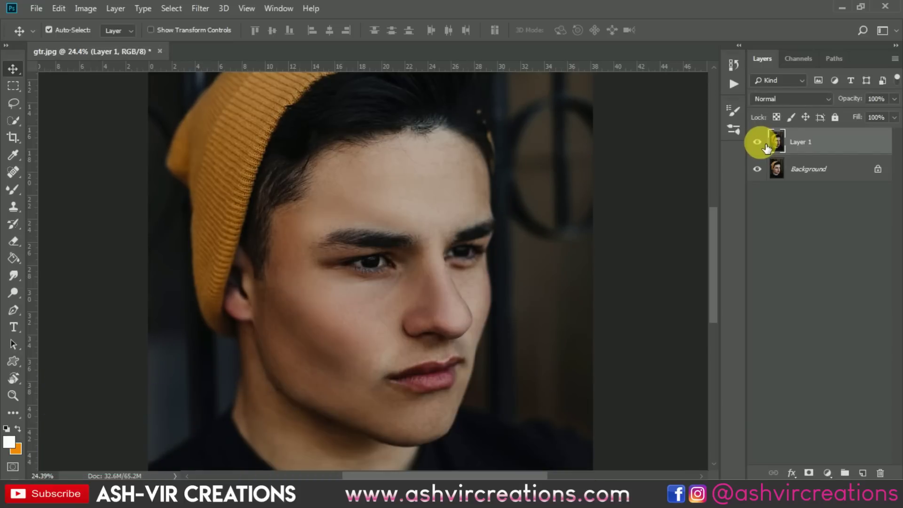
left_click(766, 146)
left_click(766, 146)
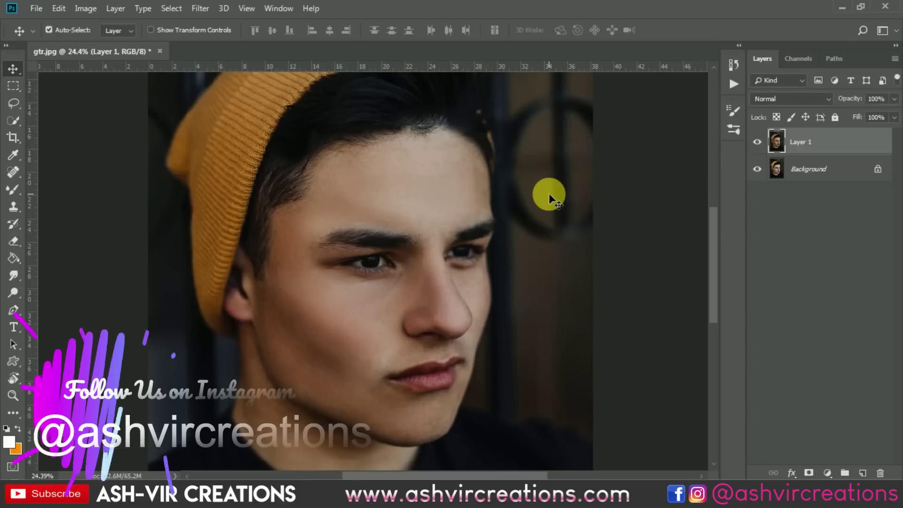
Check the wider portrait against the original by hiding Layer 1 once and showing it again.
scroll(548, 194, "down", 3)
scroll(549, 193, "up", 1)
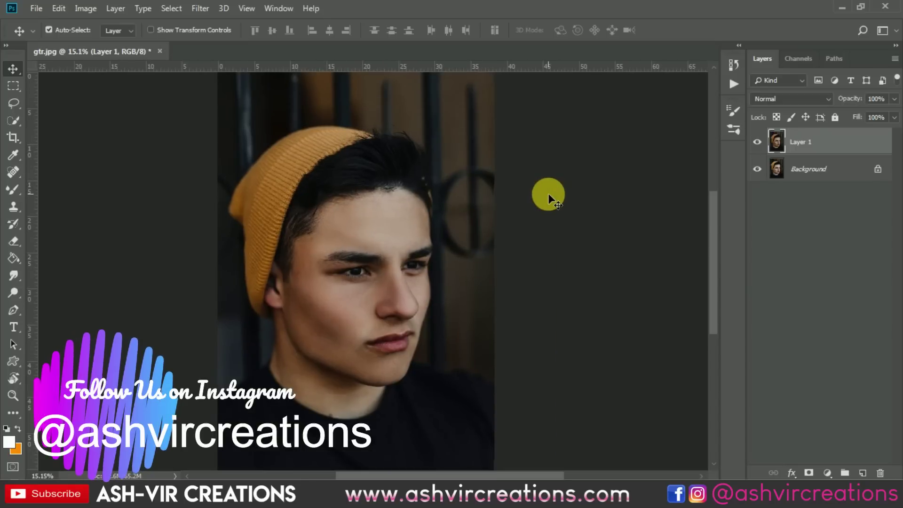
left_click(757, 142)
left_click(758, 142)
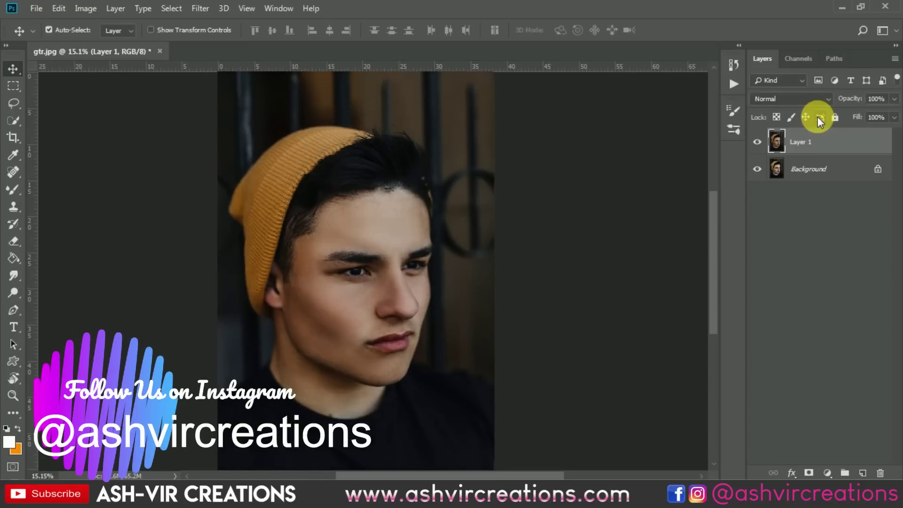